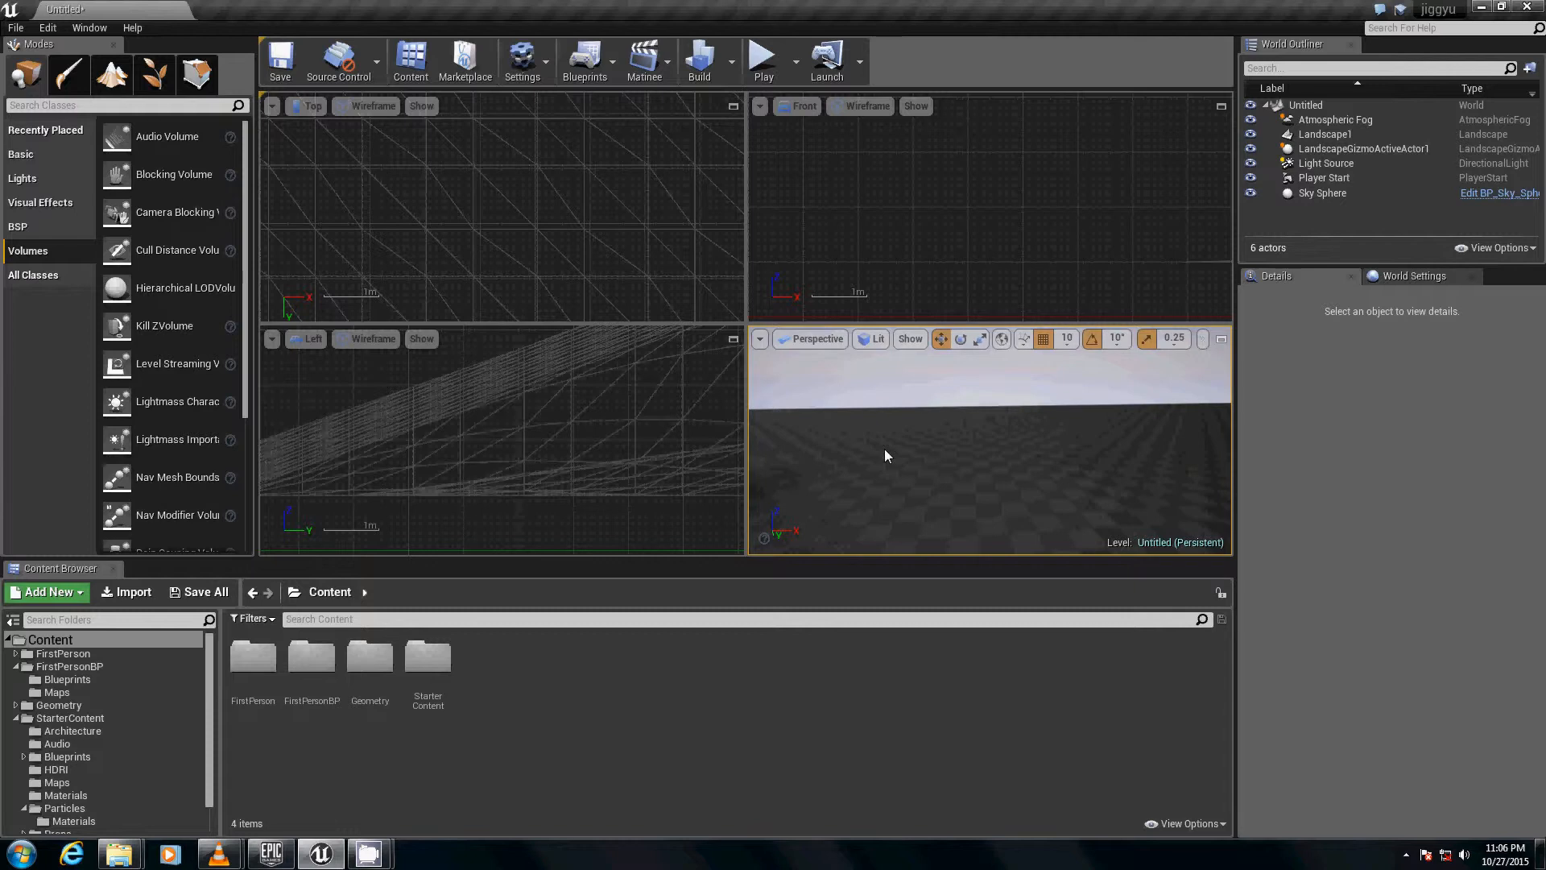
- Enter landscape sculpting mode for the terrain with the Sculpt tool and a 500 circle brush
click(954, 446)
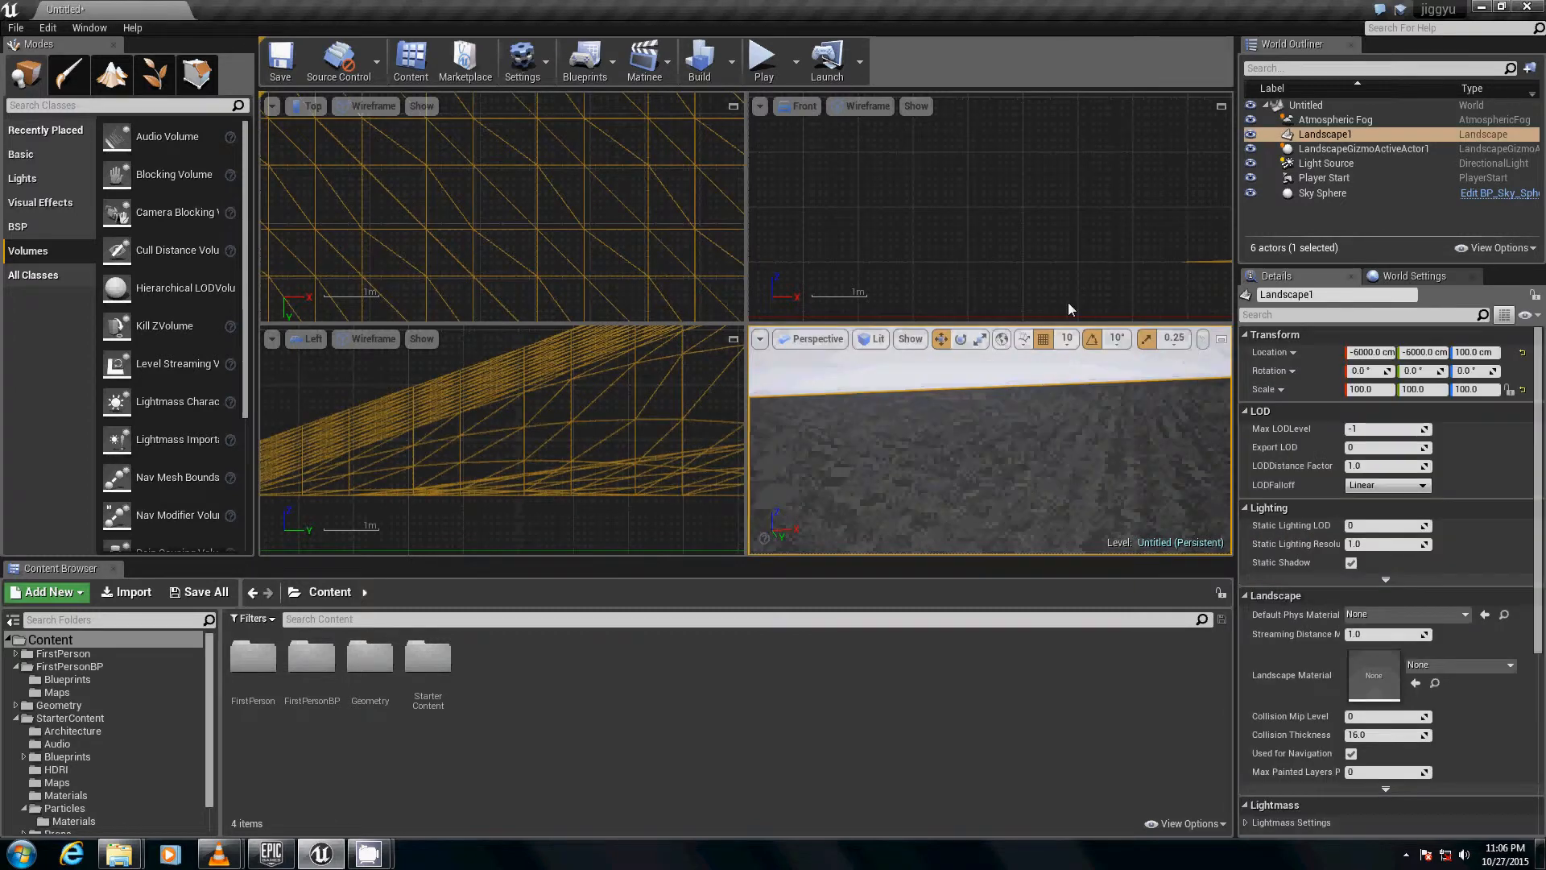
key(f)
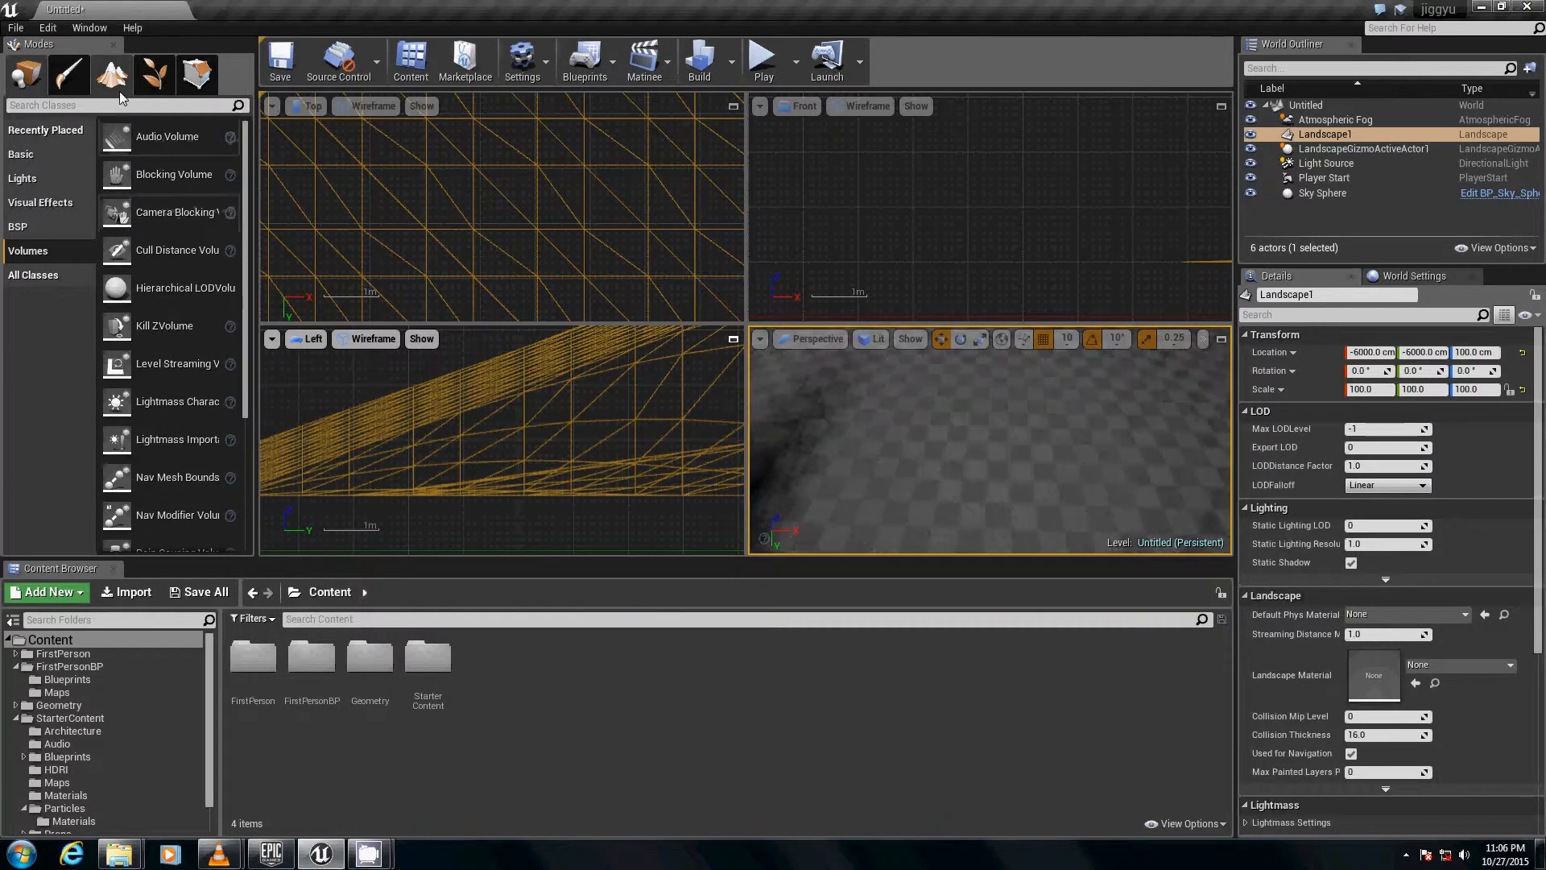
click(113, 75)
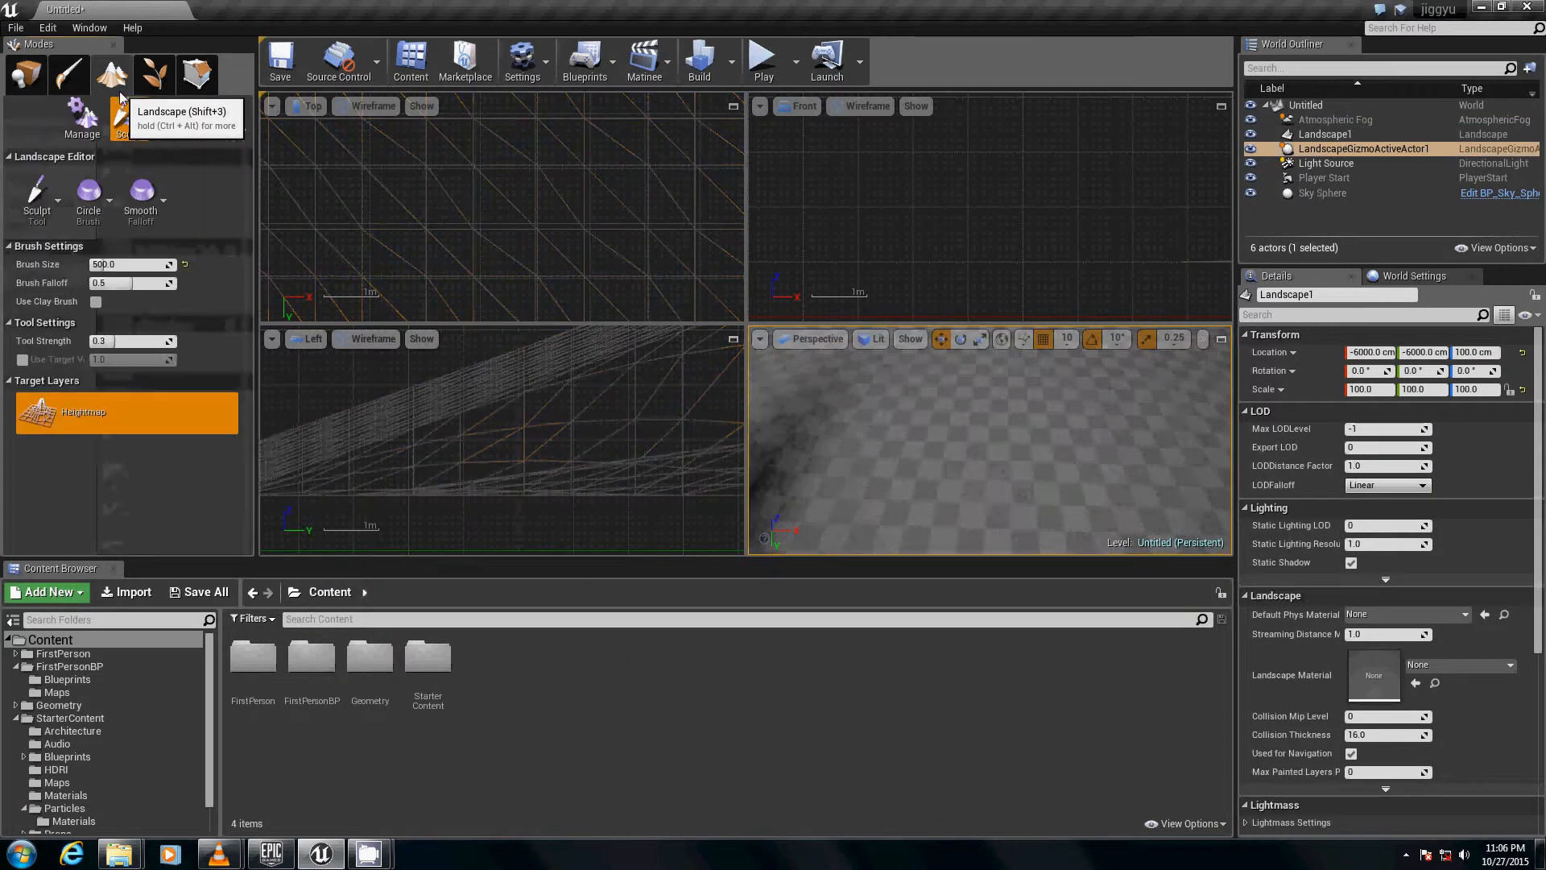
click(54, 201)
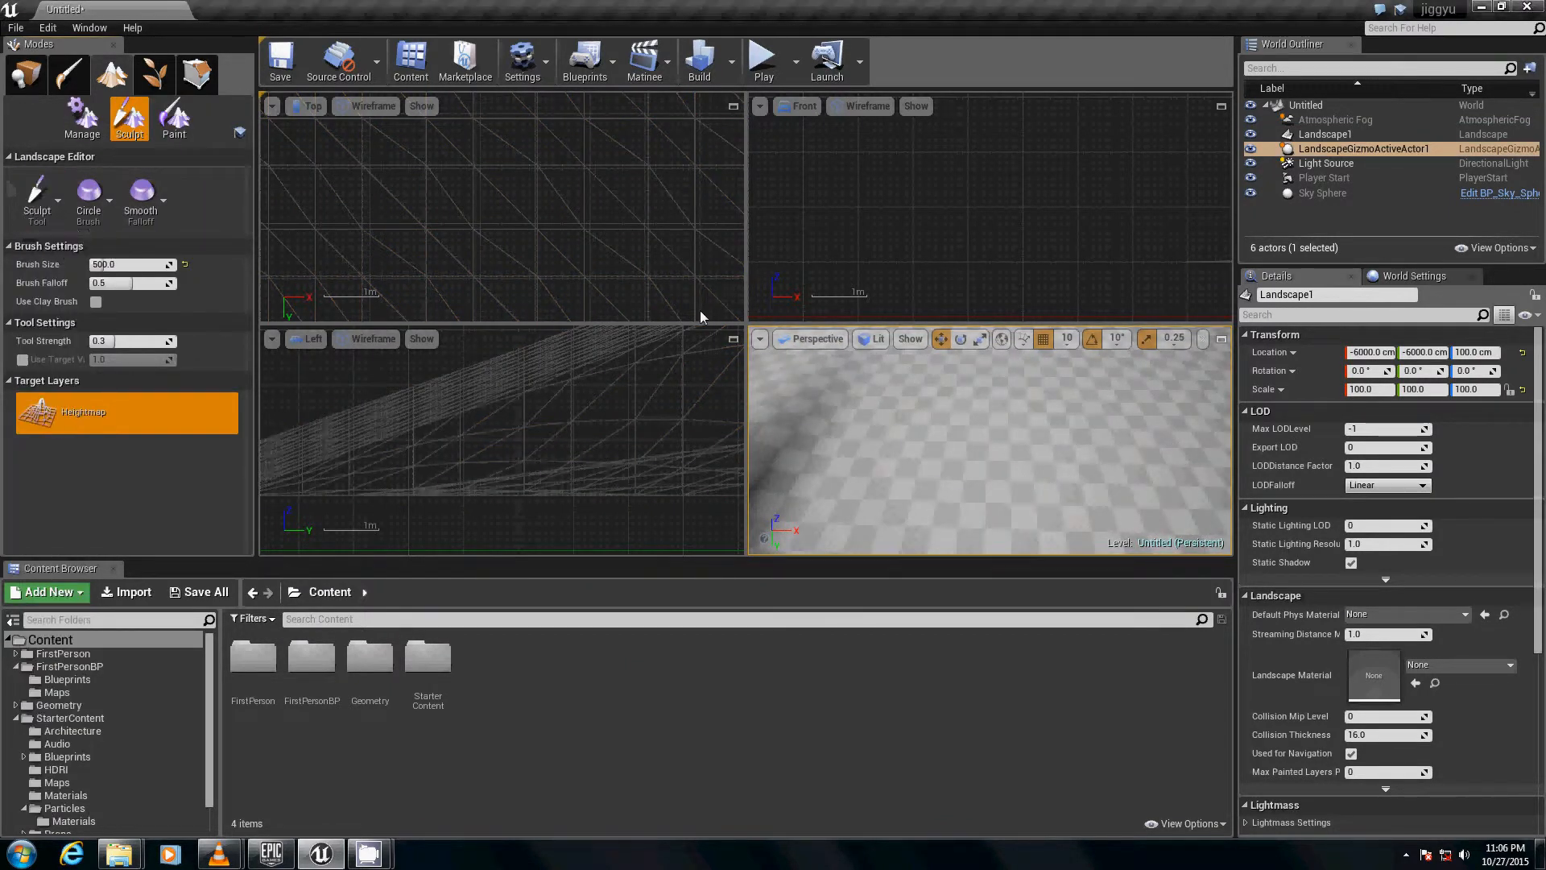
mouse_move(1032, 469)
mouse_down()
mouse_move(880, 380)
mouse_move(1031, 403)
mouse_move(805, 409)
mouse_up()
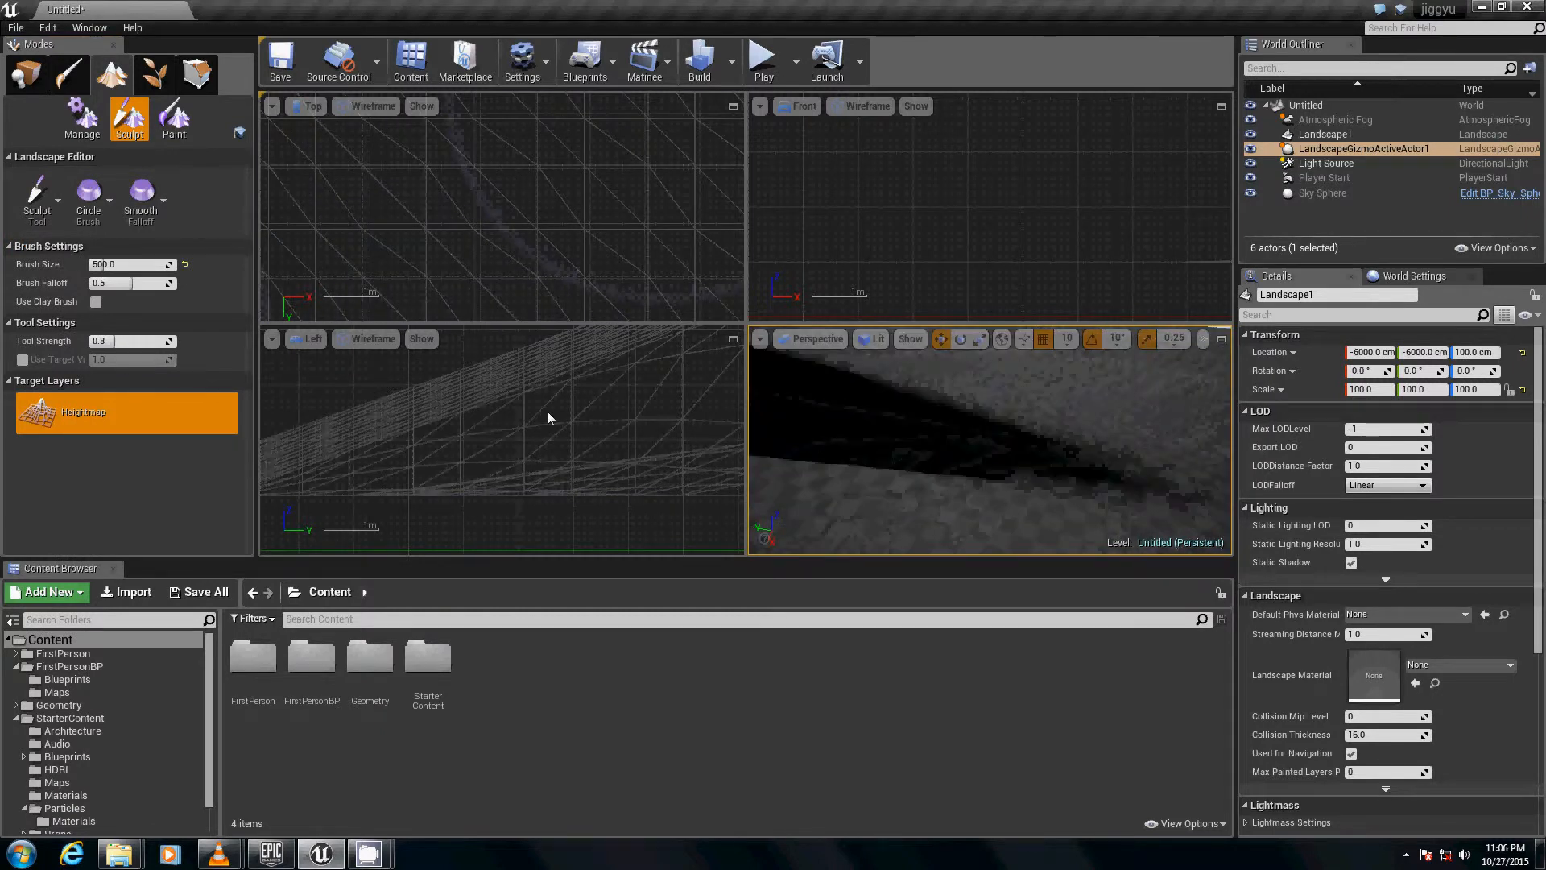
mouse_move(547, 411)
right_down()
mouse_move(148, 335)
mouse_move(3, 370)
mouse_move(4, 472)
mouse_move(251, 301)
mouse_move(885, 402)
mouse_move(1174, 471)
right_up()
mouse_move(1115, 431)
mouse_down()
mouse_move(1095, 418)
mouse_move(1128, 437)
mouse_move(1205, 408)
mouse_move(1114, 402)
mouse_up()
key(ctrl+z)
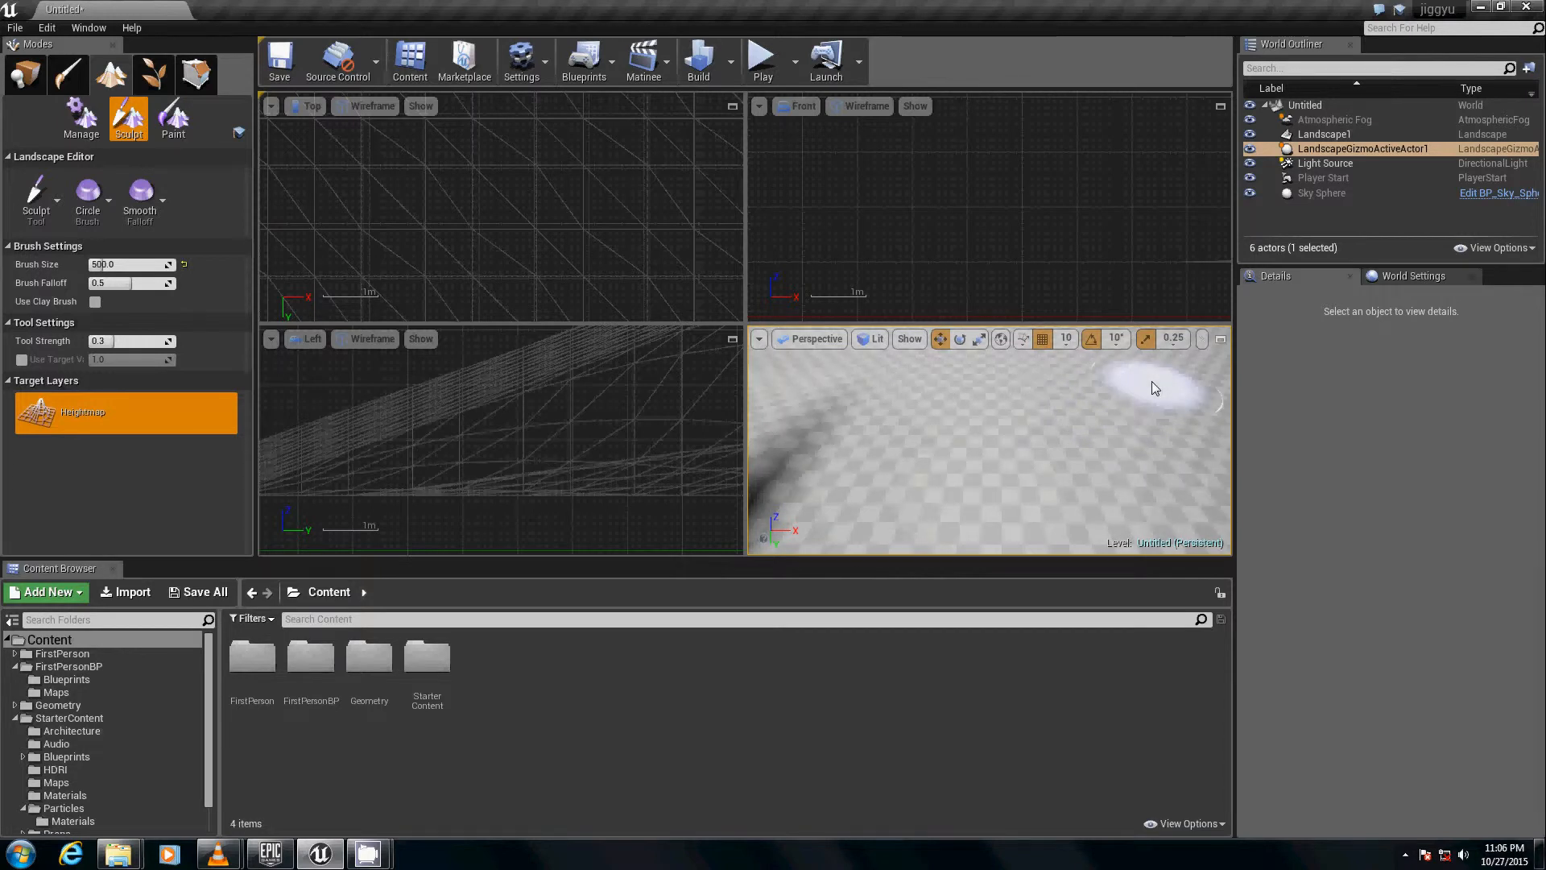
- Sculpt the landscape downward to carve a deep, wide pit for the water
mouse_move(1151, 380)
mouse_down()
mouse_move(1123, 372)
mouse_move(1029, 401)
mouse_move(1169, 440)
mouse_move(1082, 388)
mouse_move(1147, 437)
mouse_move(1093, 487)
mouse_move(1072, 392)
mouse_move(1161, 477)
mouse_move(1052, 427)
mouse_move(1097, 501)
mouse_move(1171, 397)
mouse_move(1042, 417)
mouse_move(1067, 472)
mouse_move(1119, 412)
mouse_move(1100, 441)
mouse_move(1035, 450)
mouse_move(1169, 418)
mouse_move(1153, 389)
mouse_move(1003, 496)
mouse_move(1023, 483)
mouse_up()
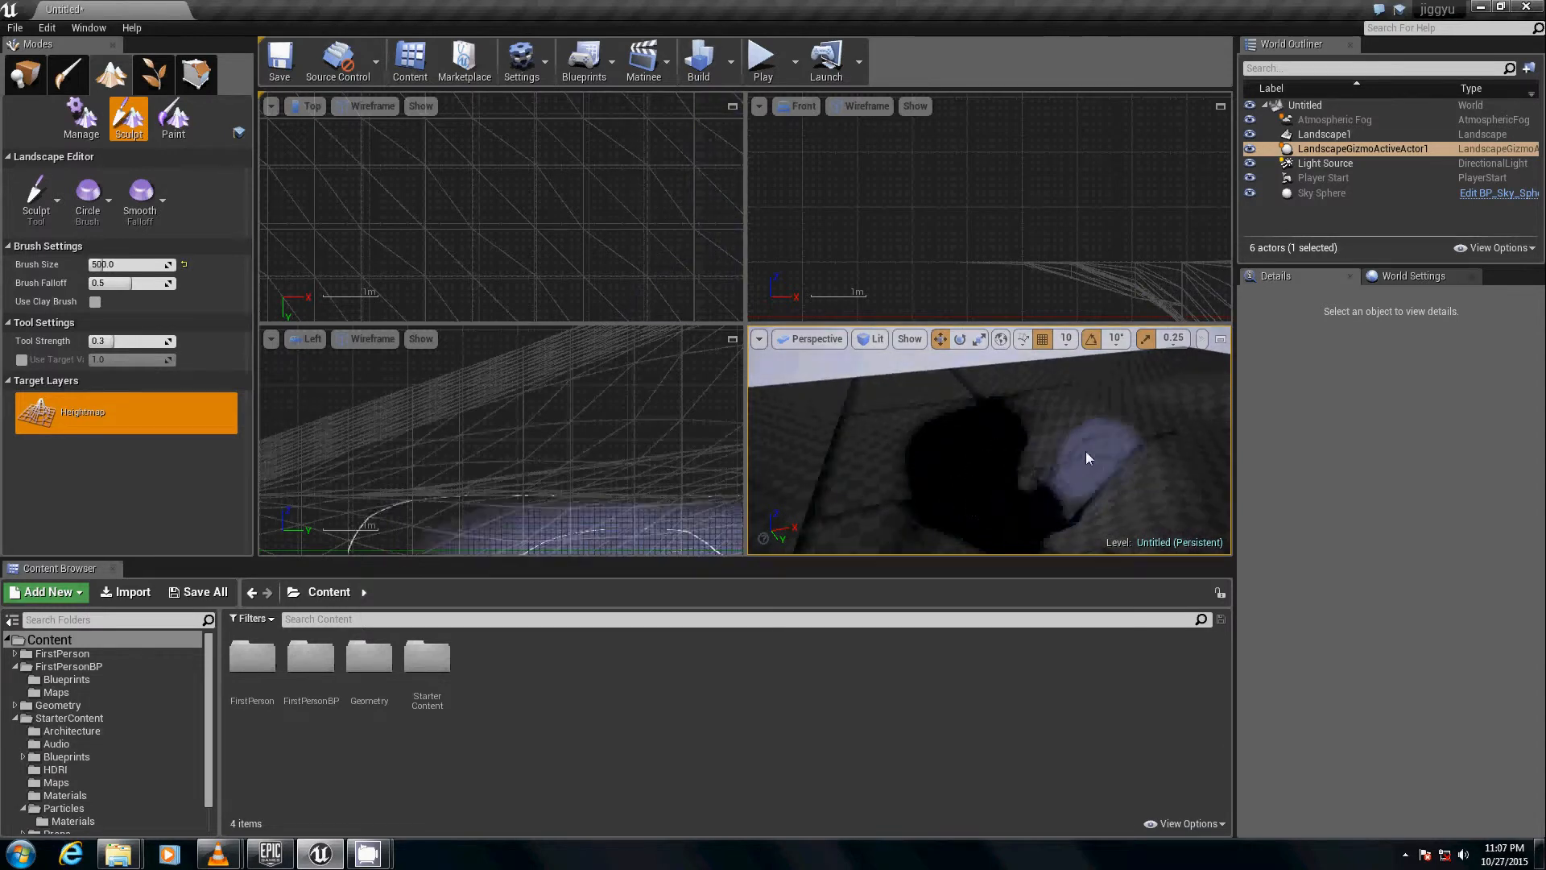
mouse_move(1074, 512)
right_down()
mouse_move(949, 472)
mouse_move(1471, 442)
mouse_move(1367, 674)
right_up()
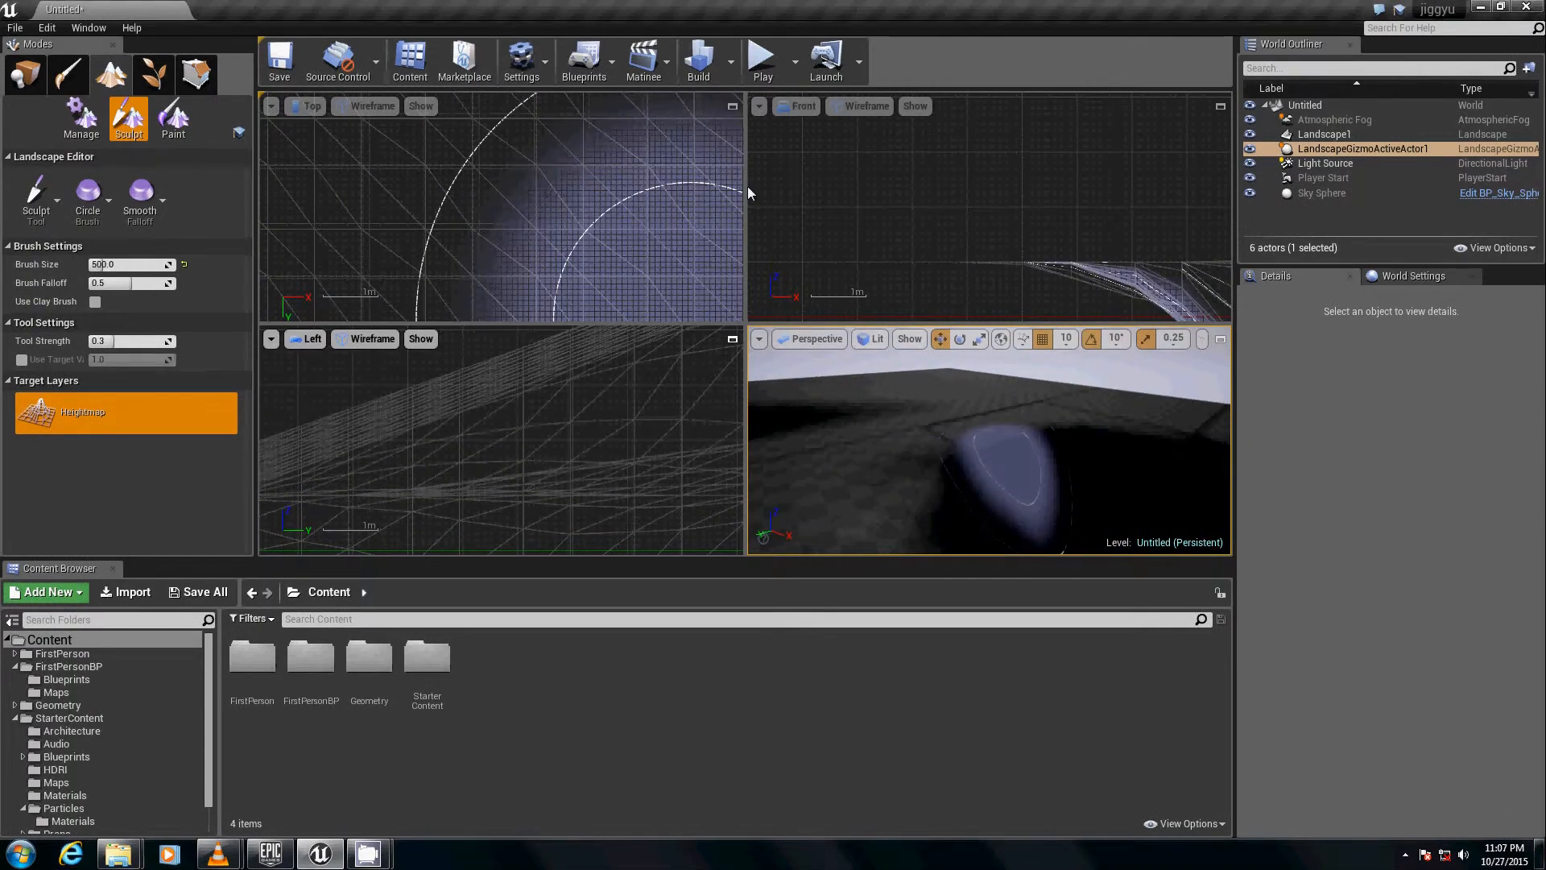
mouse_move(993, 432)
right_down()
mouse_move(1119, 515)
mouse_move(1031, 454)
right_up()
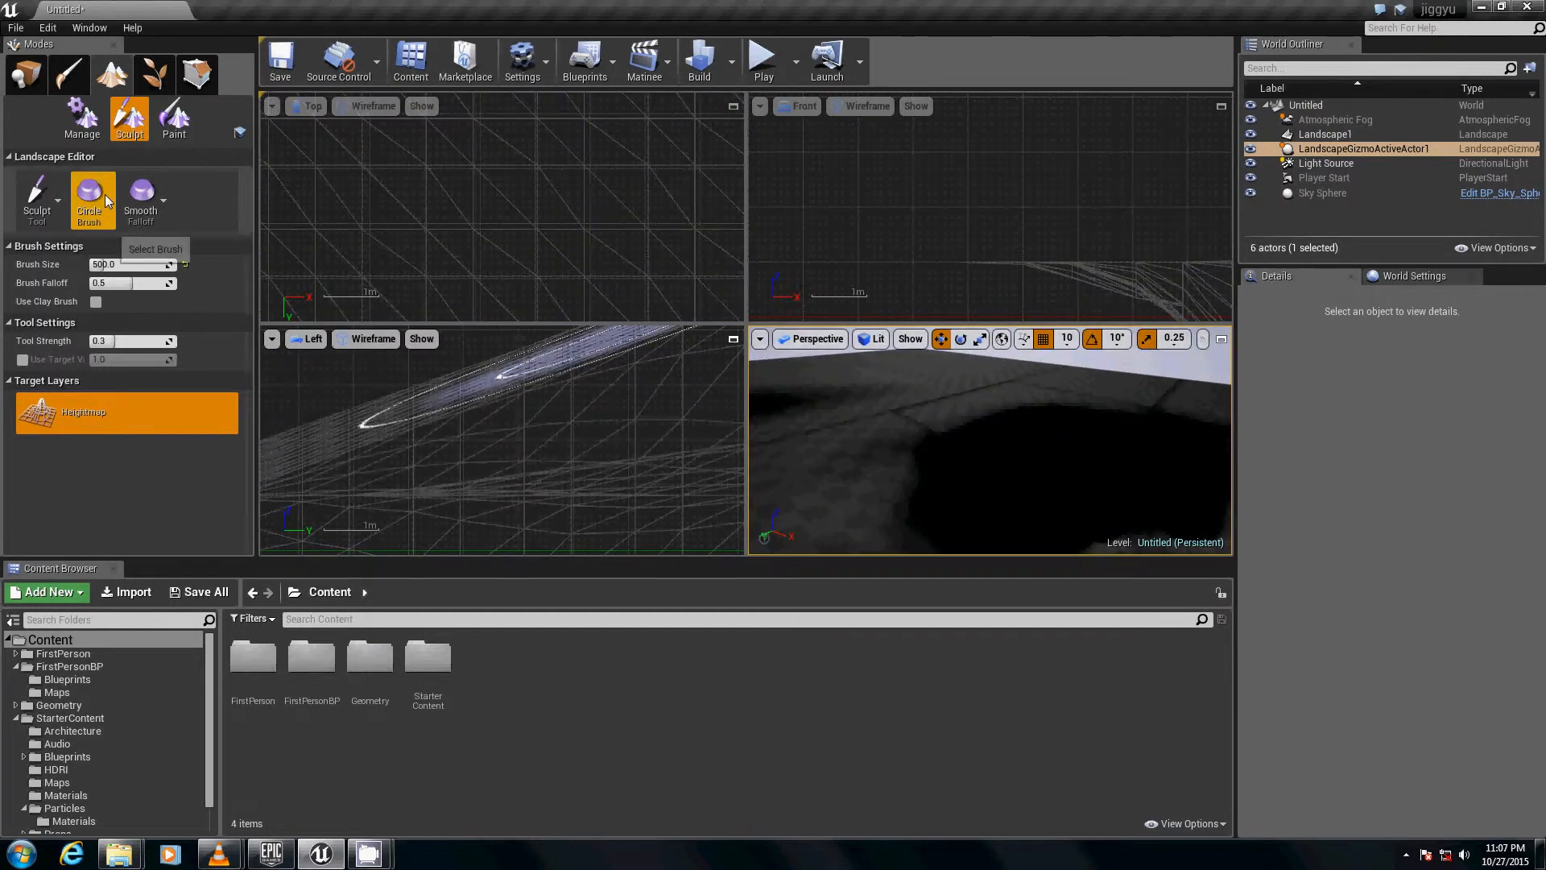
- Place a Physics Volume in the level at the carved pit
click(23, 76)
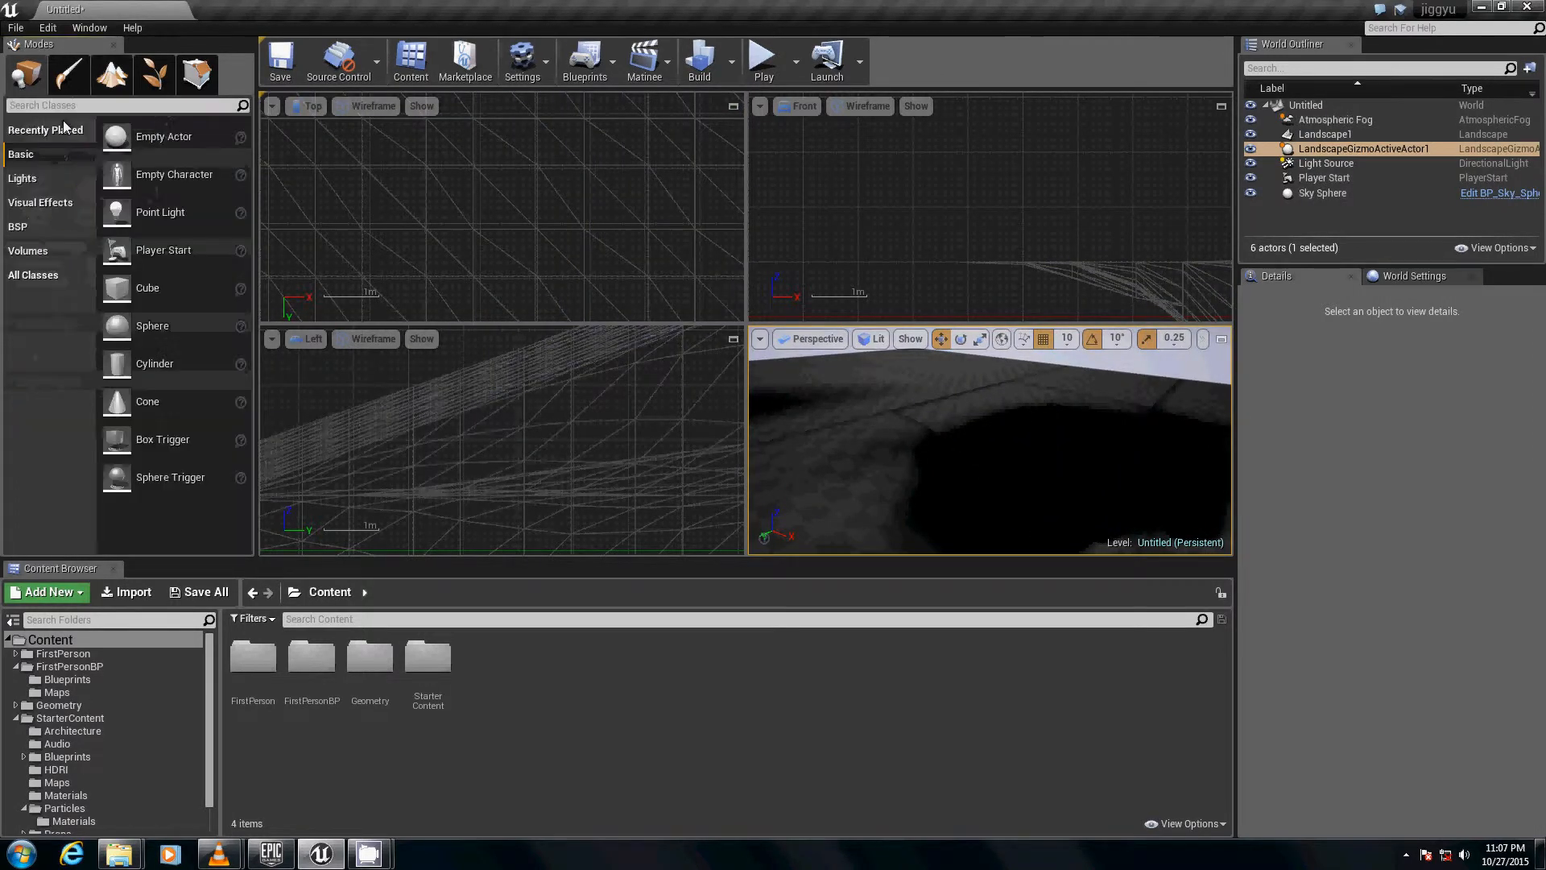
click(56, 253)
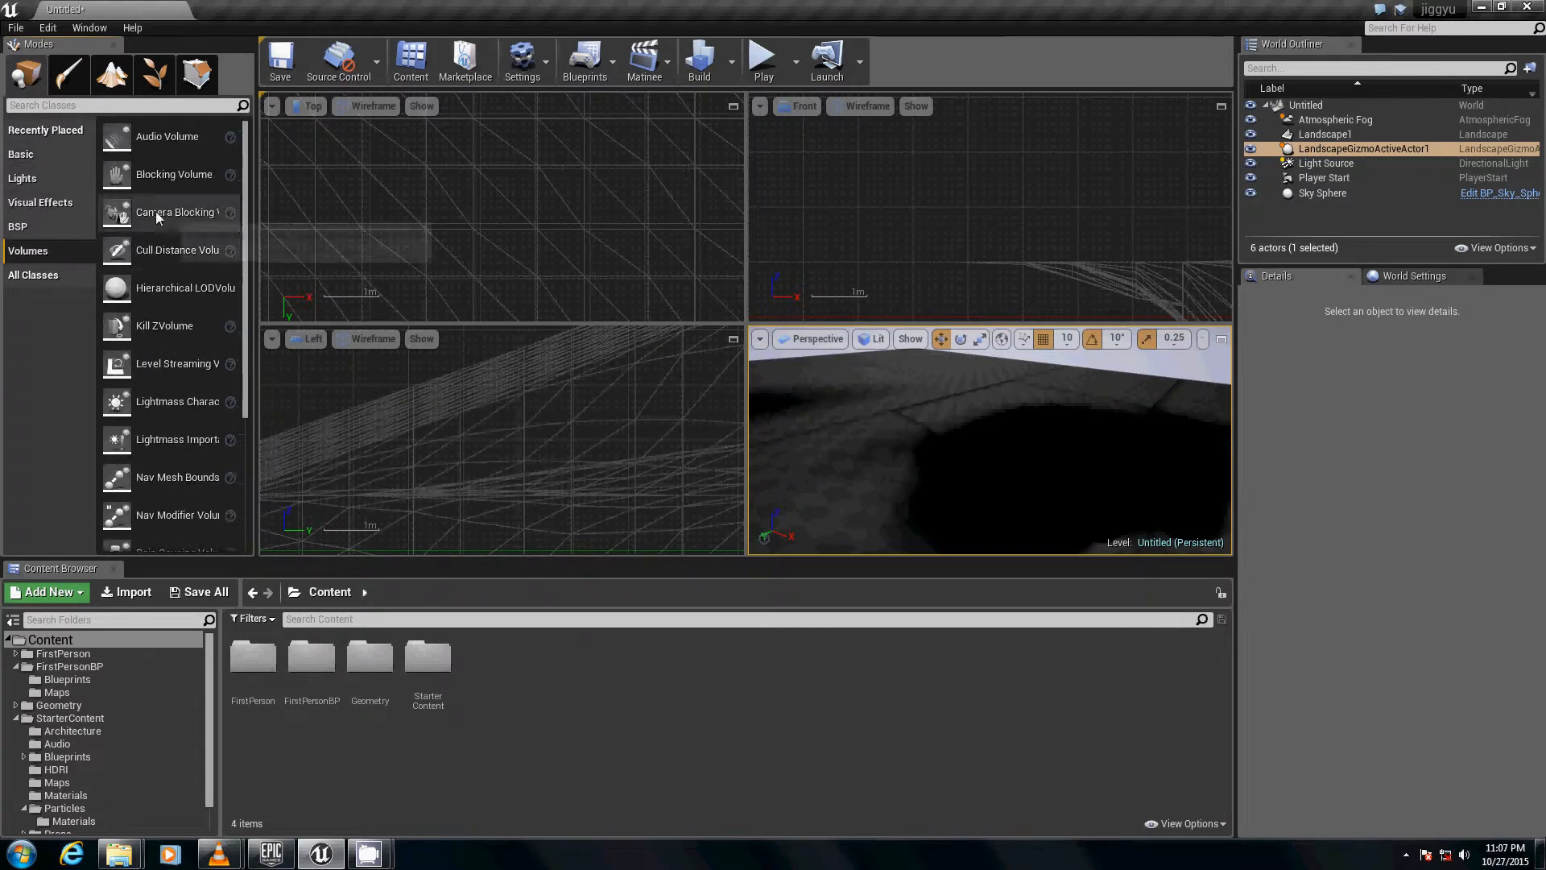
scroll(171, 200, down, 2)
scroll(171, 200, down, 2)
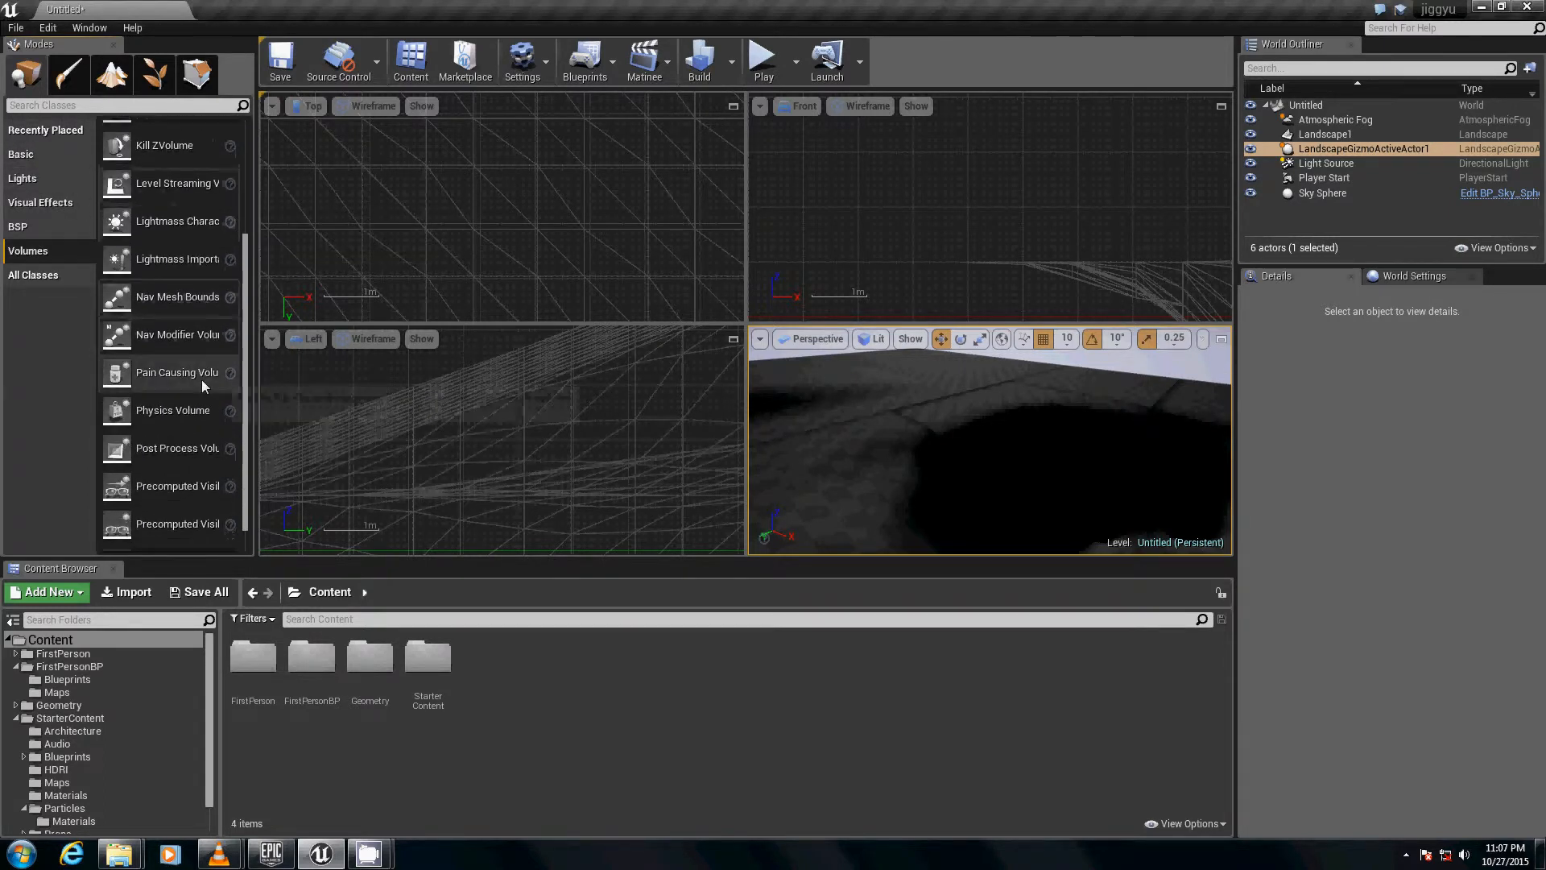
drag(158, 418, 1012, 523)
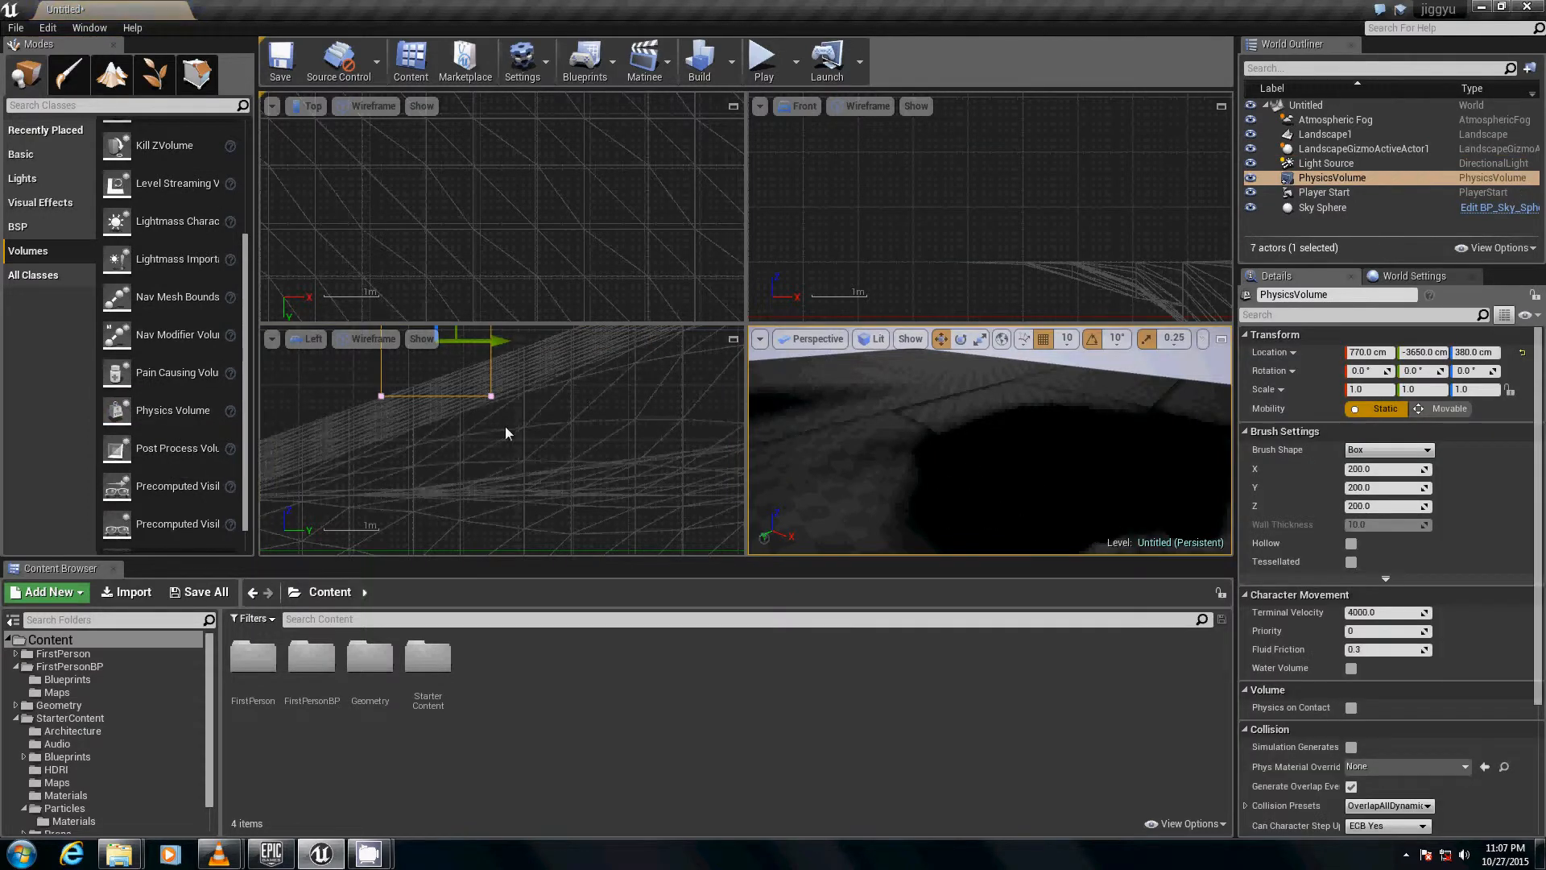
- Fit the physics volume over the pit, scaling it to 11.5 × 15.0 × 3.5 and moving it to X -10, Y -3050, Z -370 cm
scroll(515, 426, down, 6)
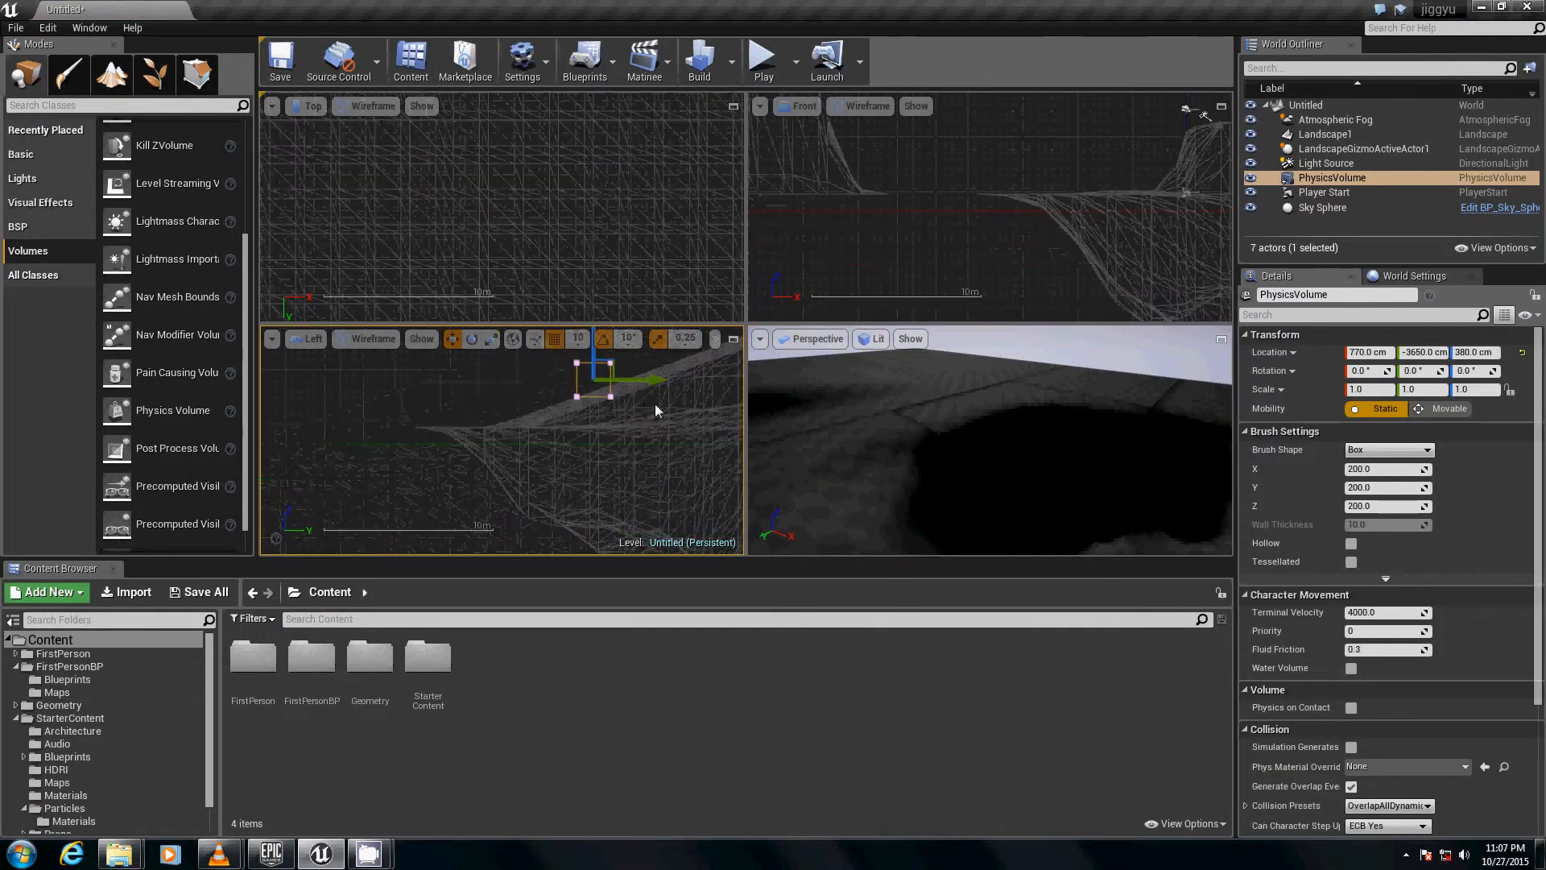
scroll(652, 410, down, 4)
right_drag(1110, 481, 1138, 457)
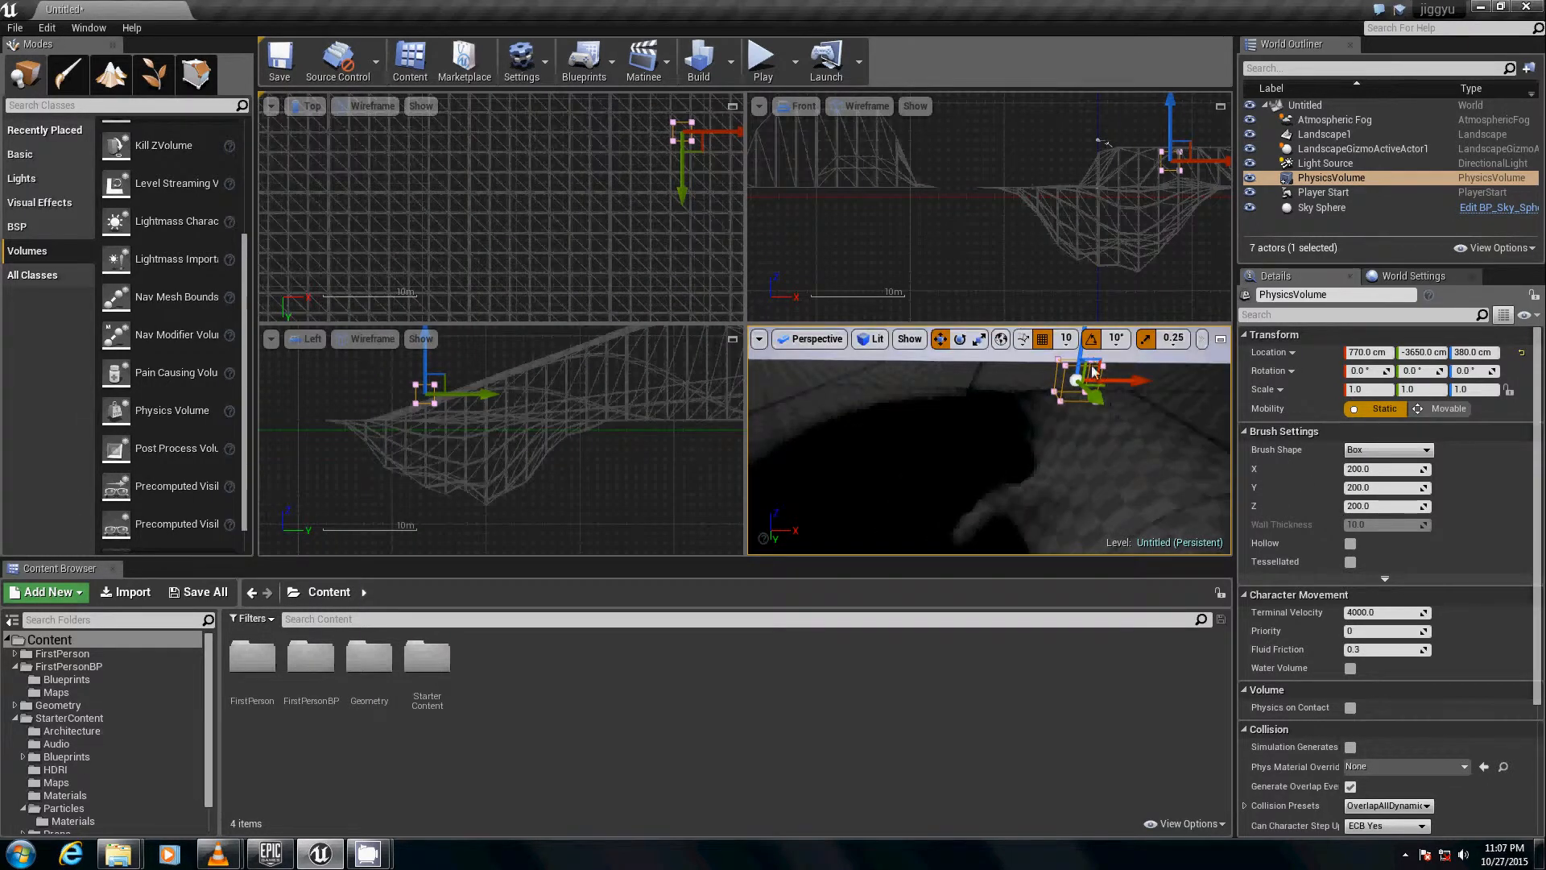
drag(1123, 388, 872, 765)
key(r)
right_drag(373, 451, 486, 517)
key(w)
right_drag(541, 434, 475, 366)
drag(470, 400, 486, 277)
key(r)
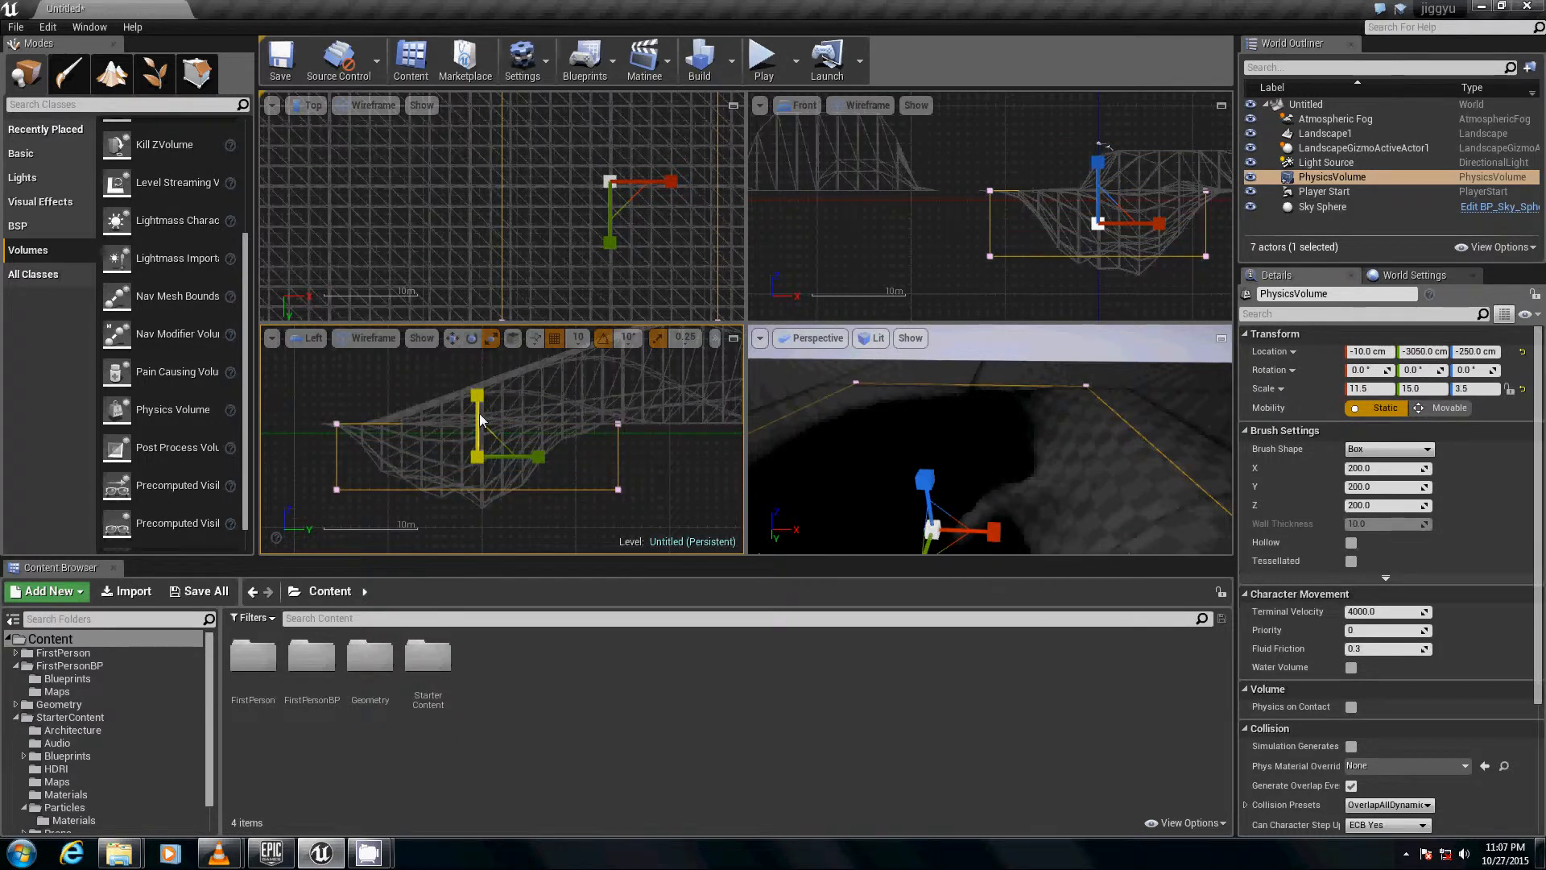
key(w)
drag(479, 419, 482, 430)
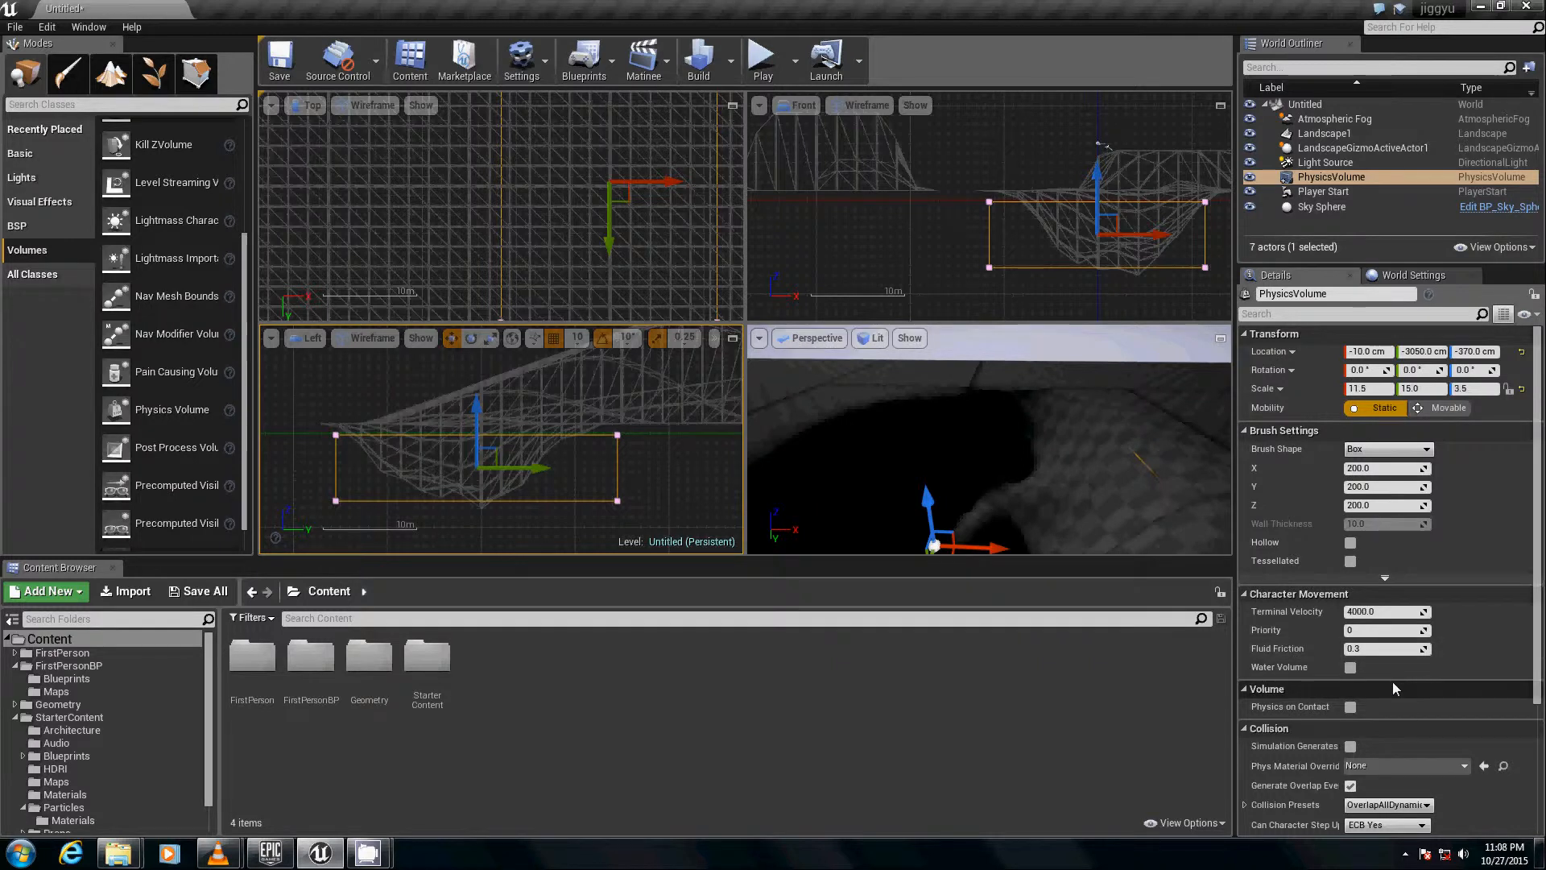
- Enable Physics on Contact and Water Volume for the physics volume
click(1350, 706)
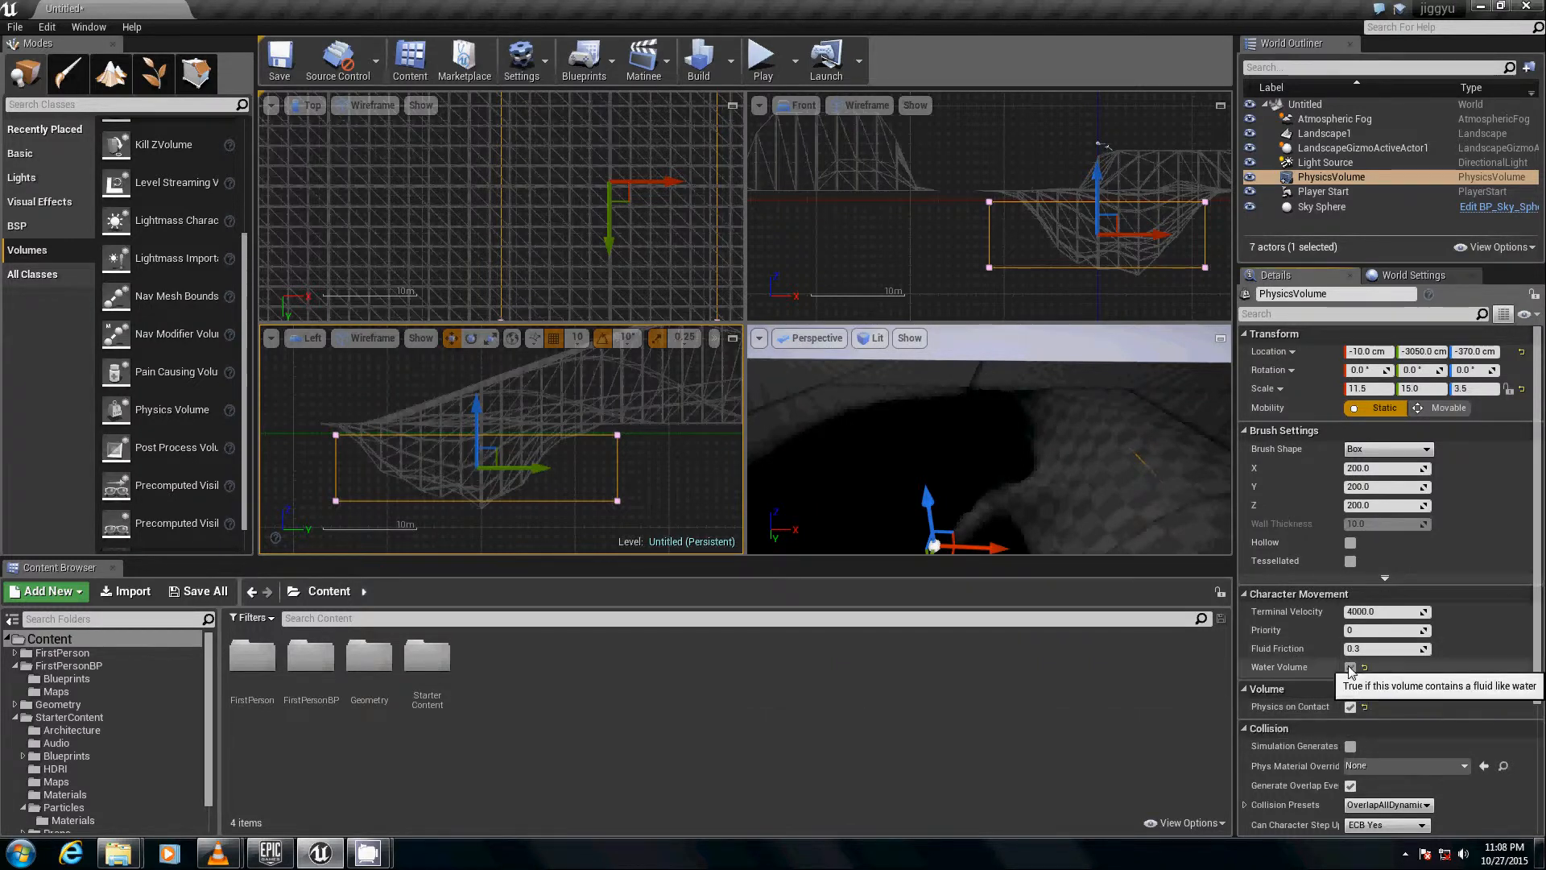
click(1353, 666)
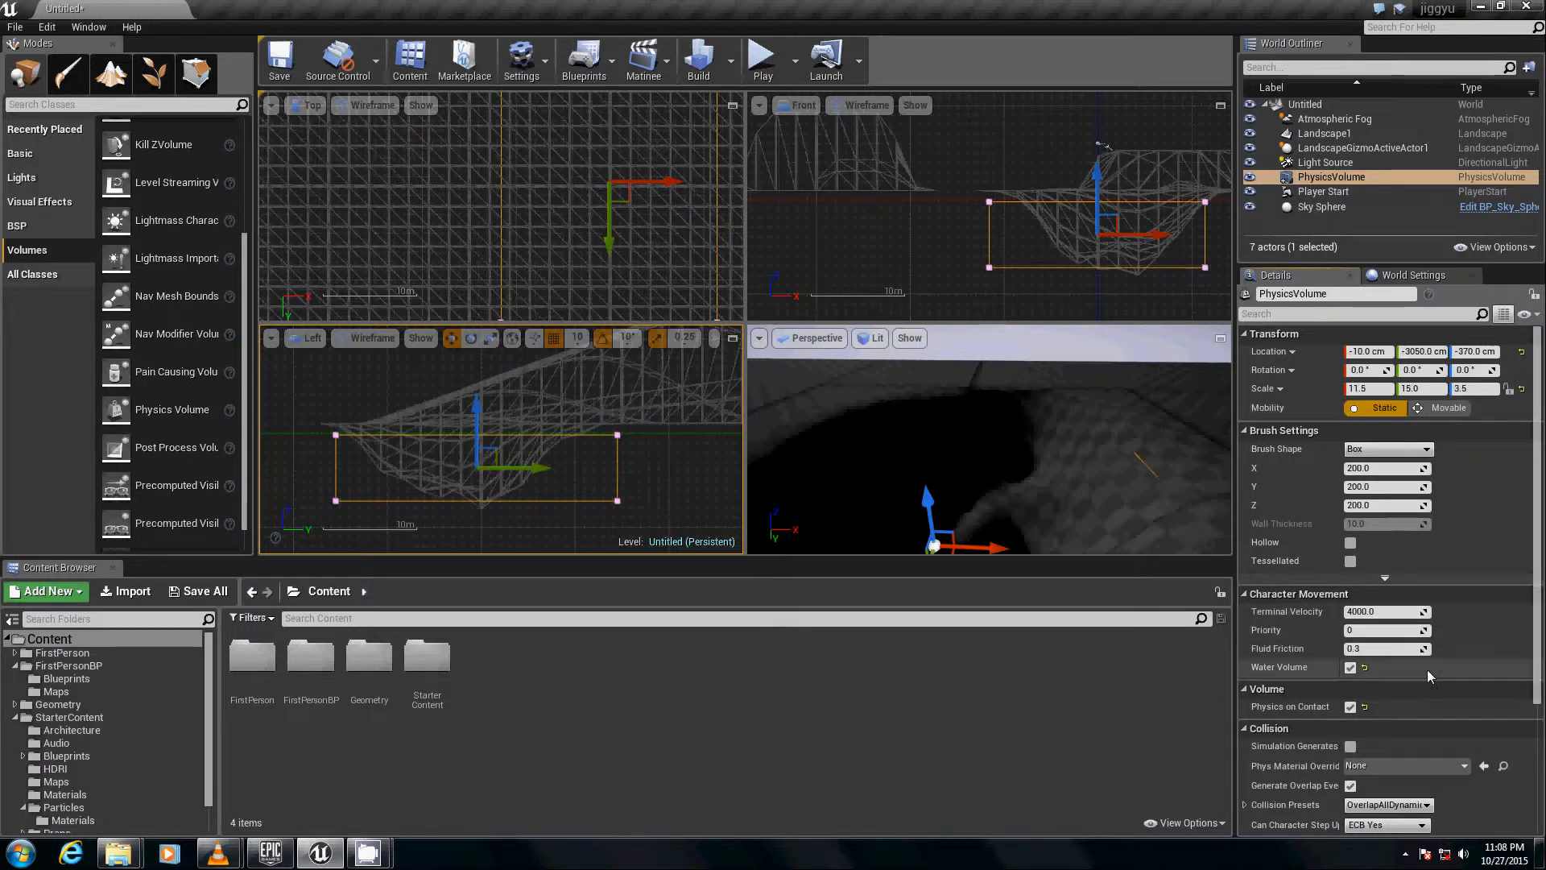
scroll(1421, 670, down, 2)
scroll(1403, 667, up, 1)
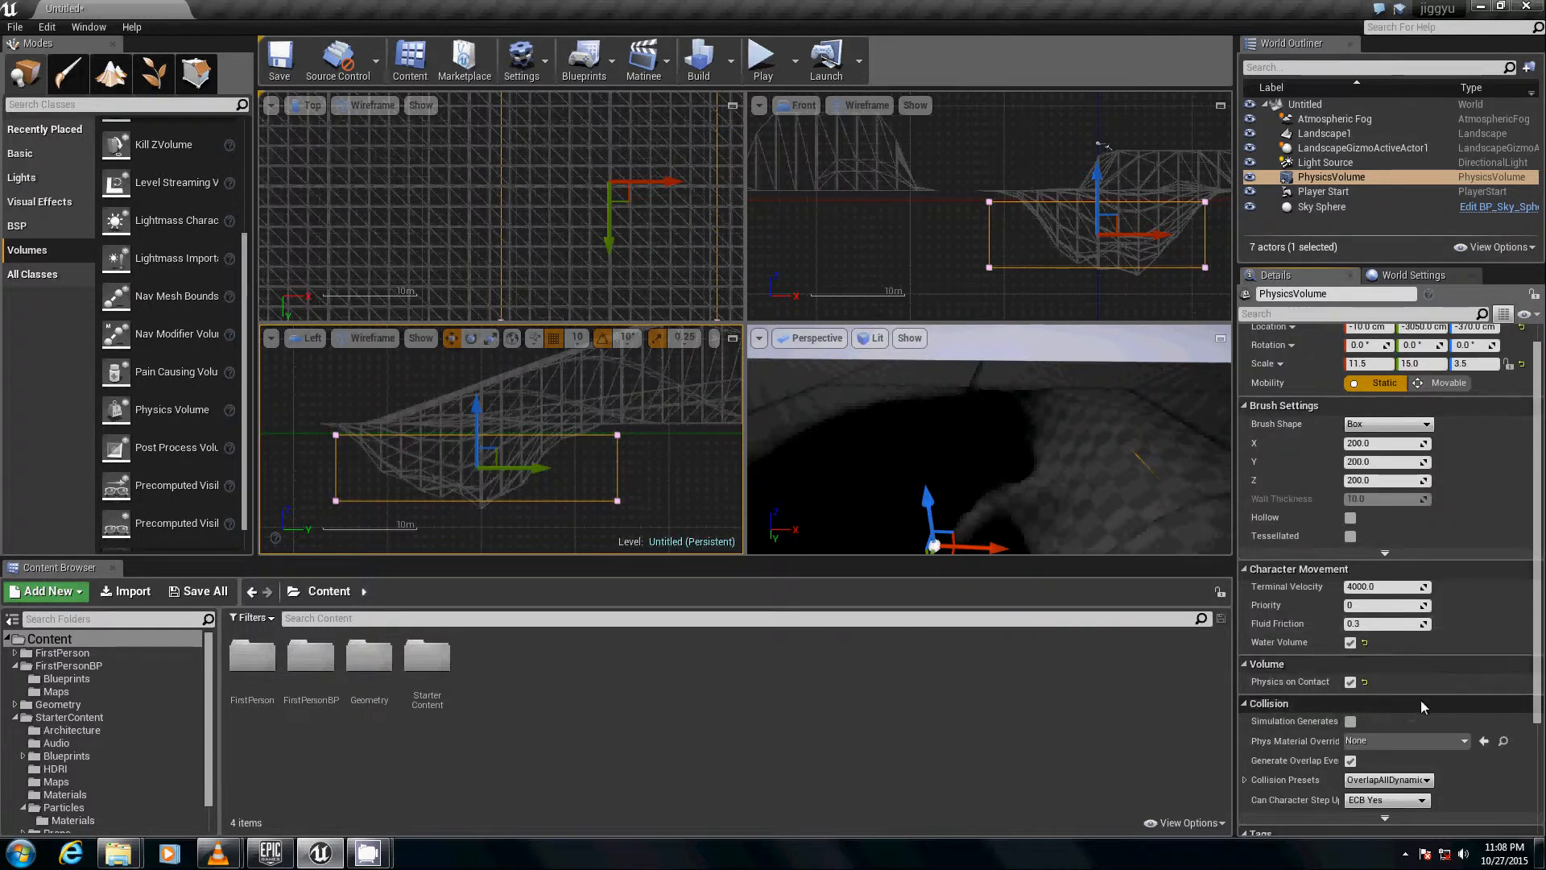
- Set the physics volume's Fluid Friction to 1.0
scroll(1440, 723, down, 2)
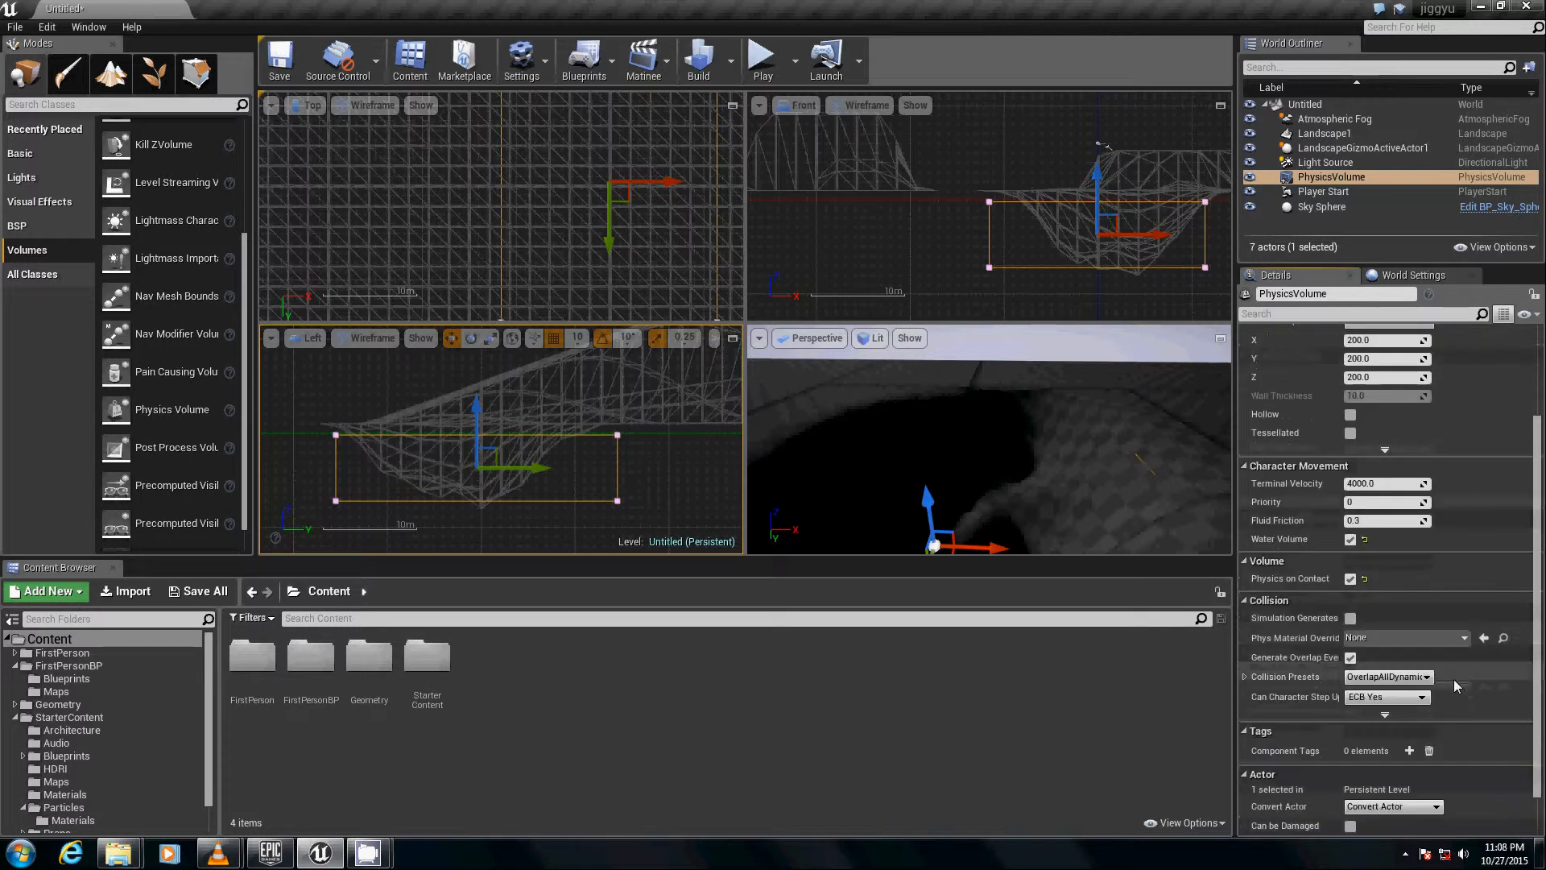
click(1366, 521)
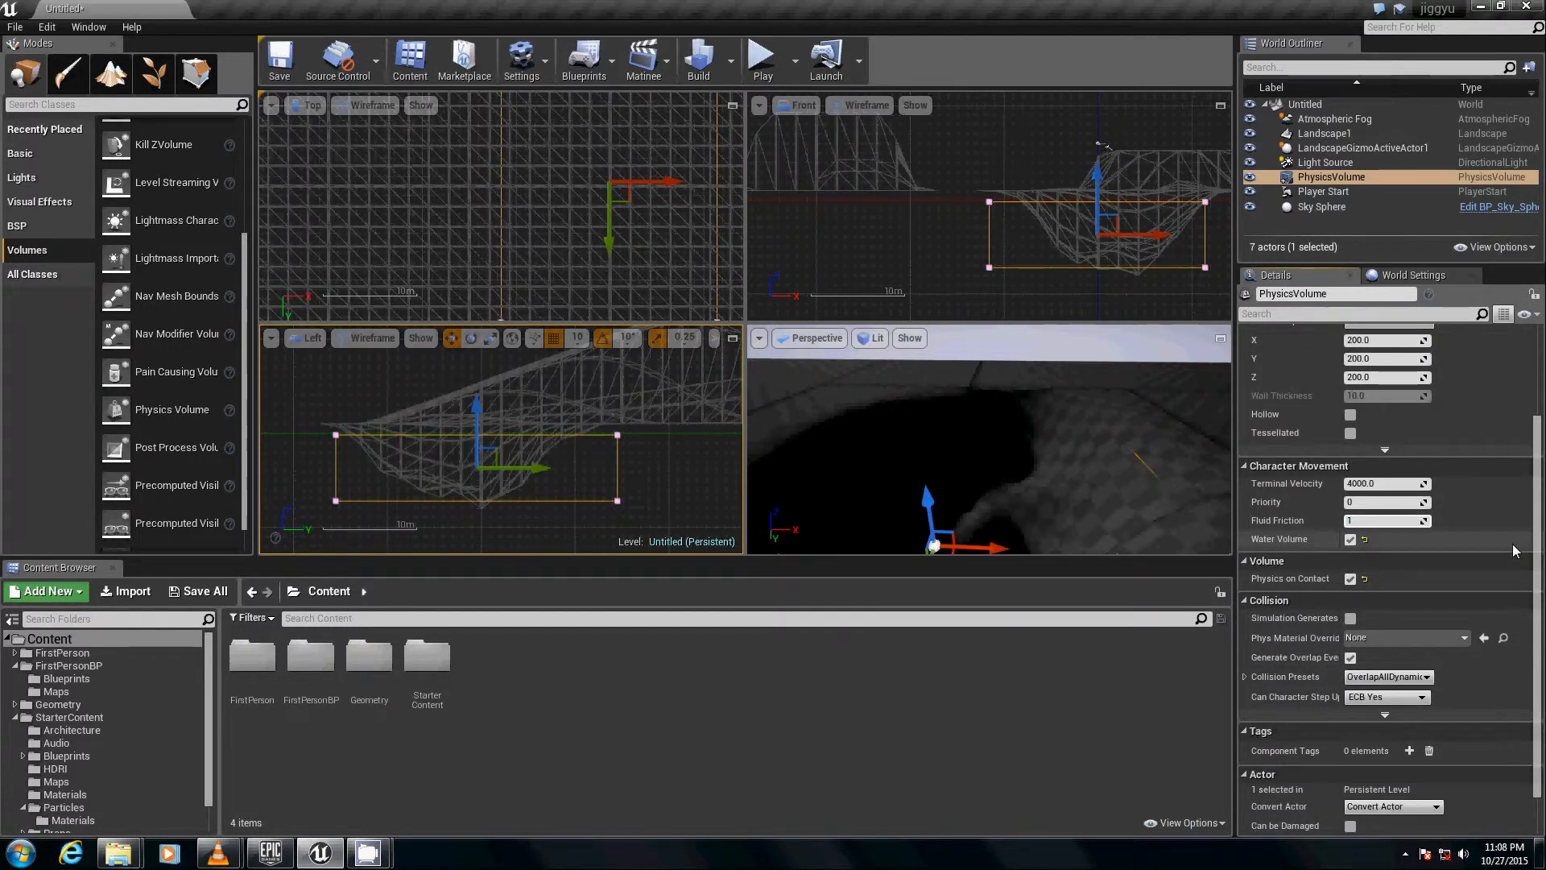
text(1.0)
key(Return)
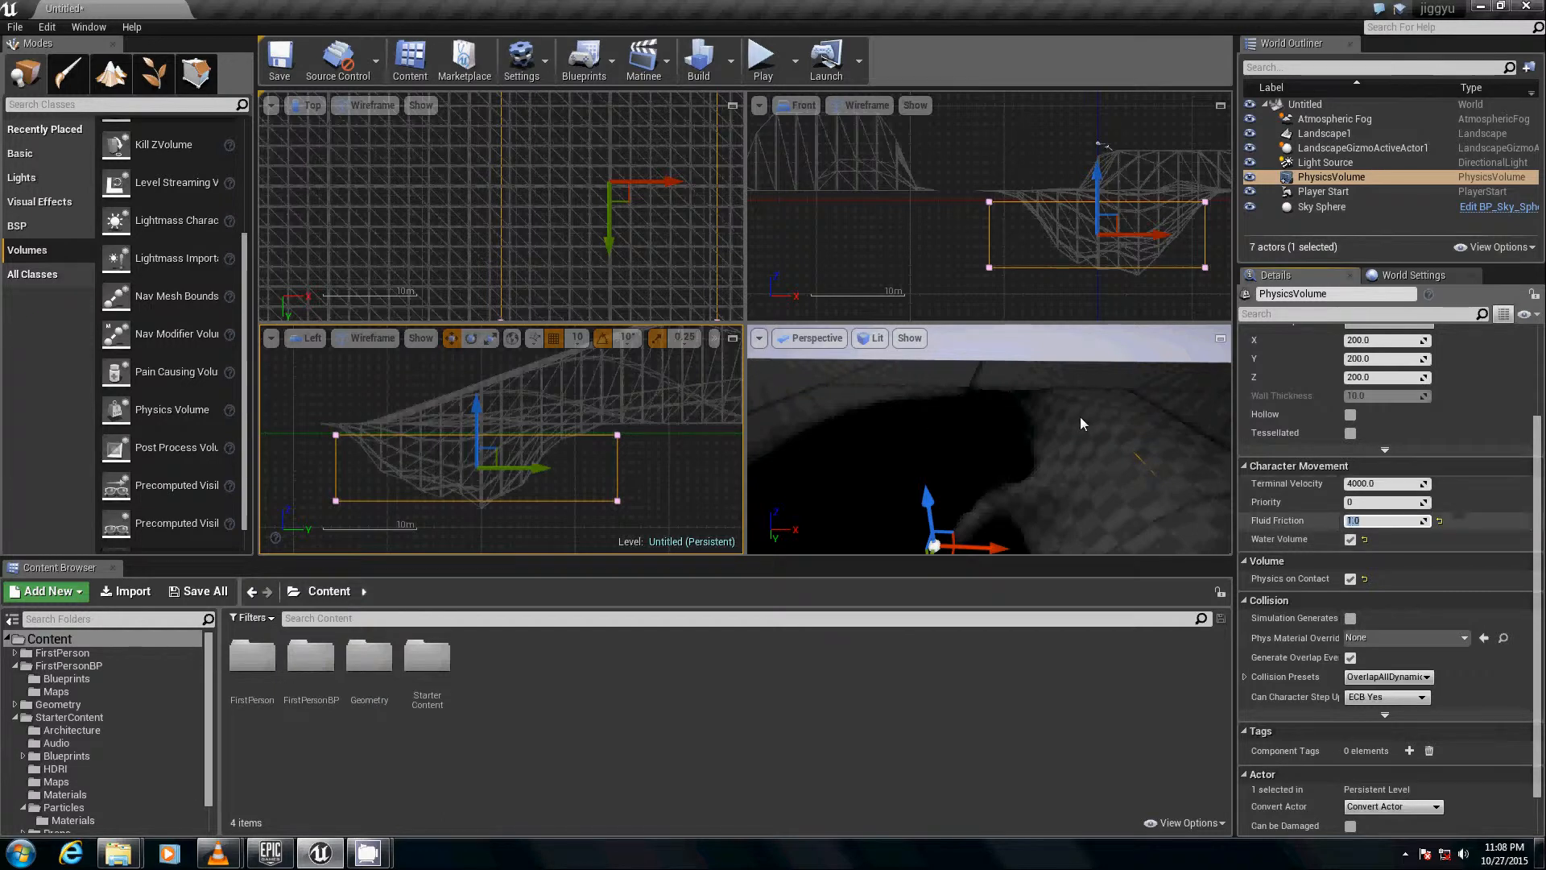
- Lower the physics volume in the pit to Z -410 cm and undo its accidental sideways shift
click(1099, 200)
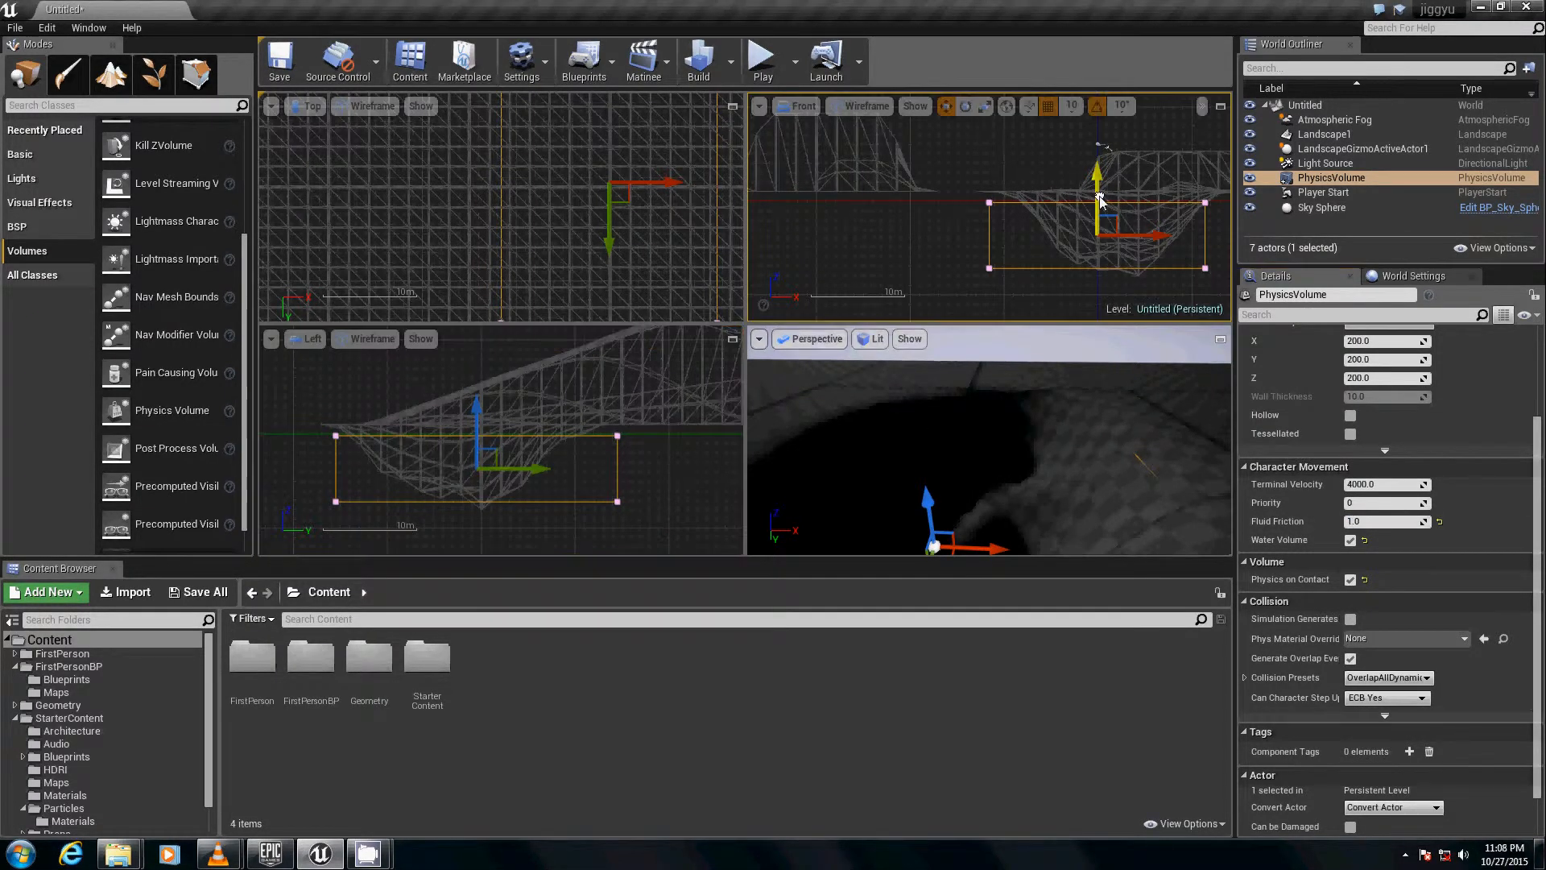
drag(1100, 199, 1103, 204)
drag(1007, 447, 978, 795)
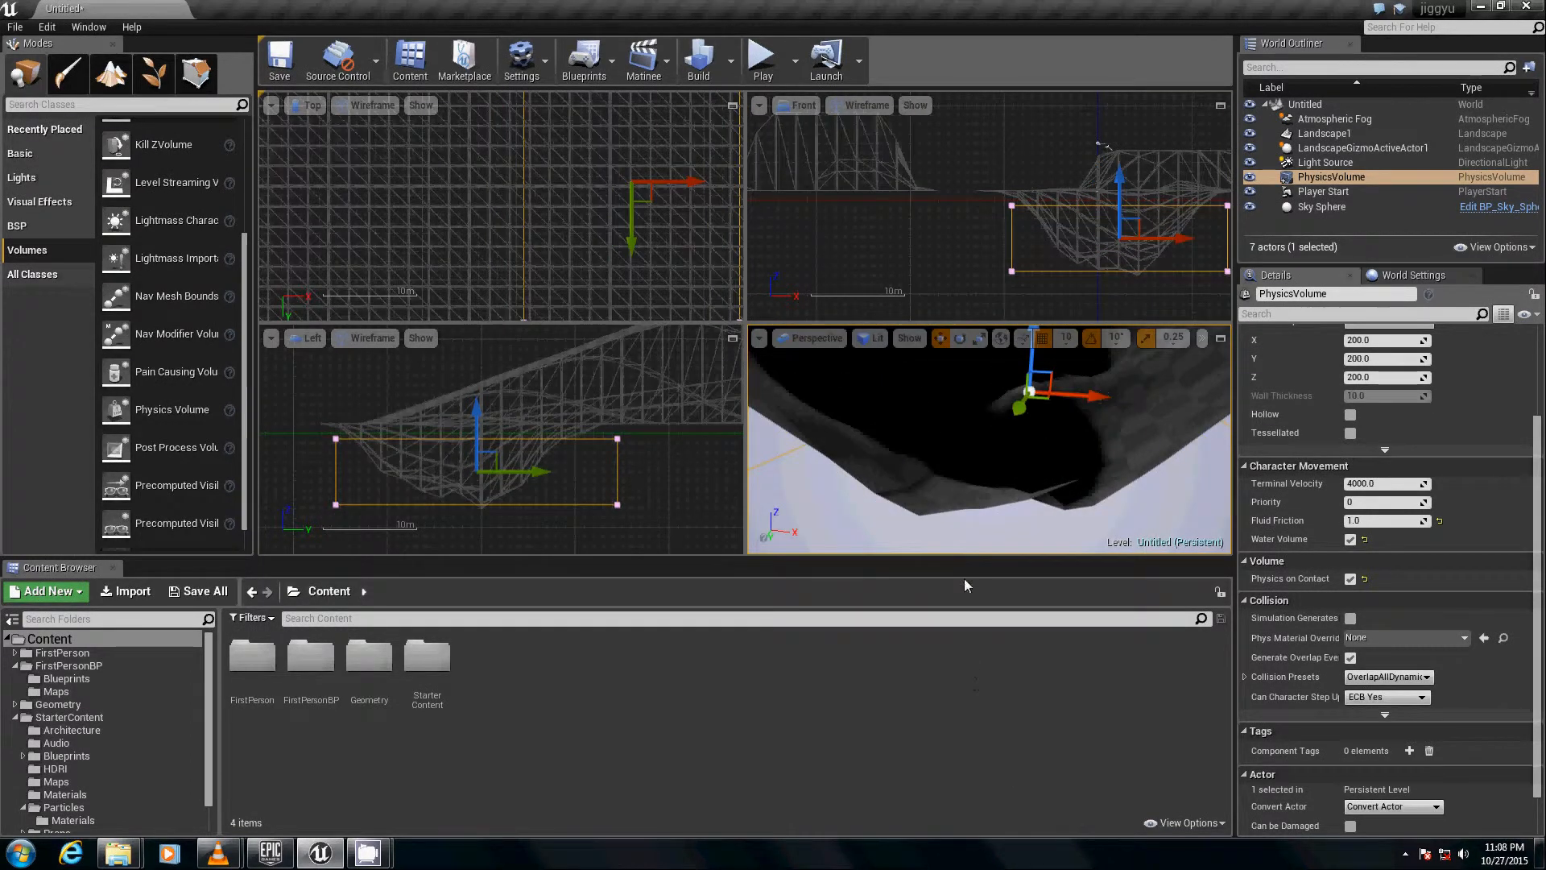
key(ctrl+z)
drag(952, 485, 577, 330)
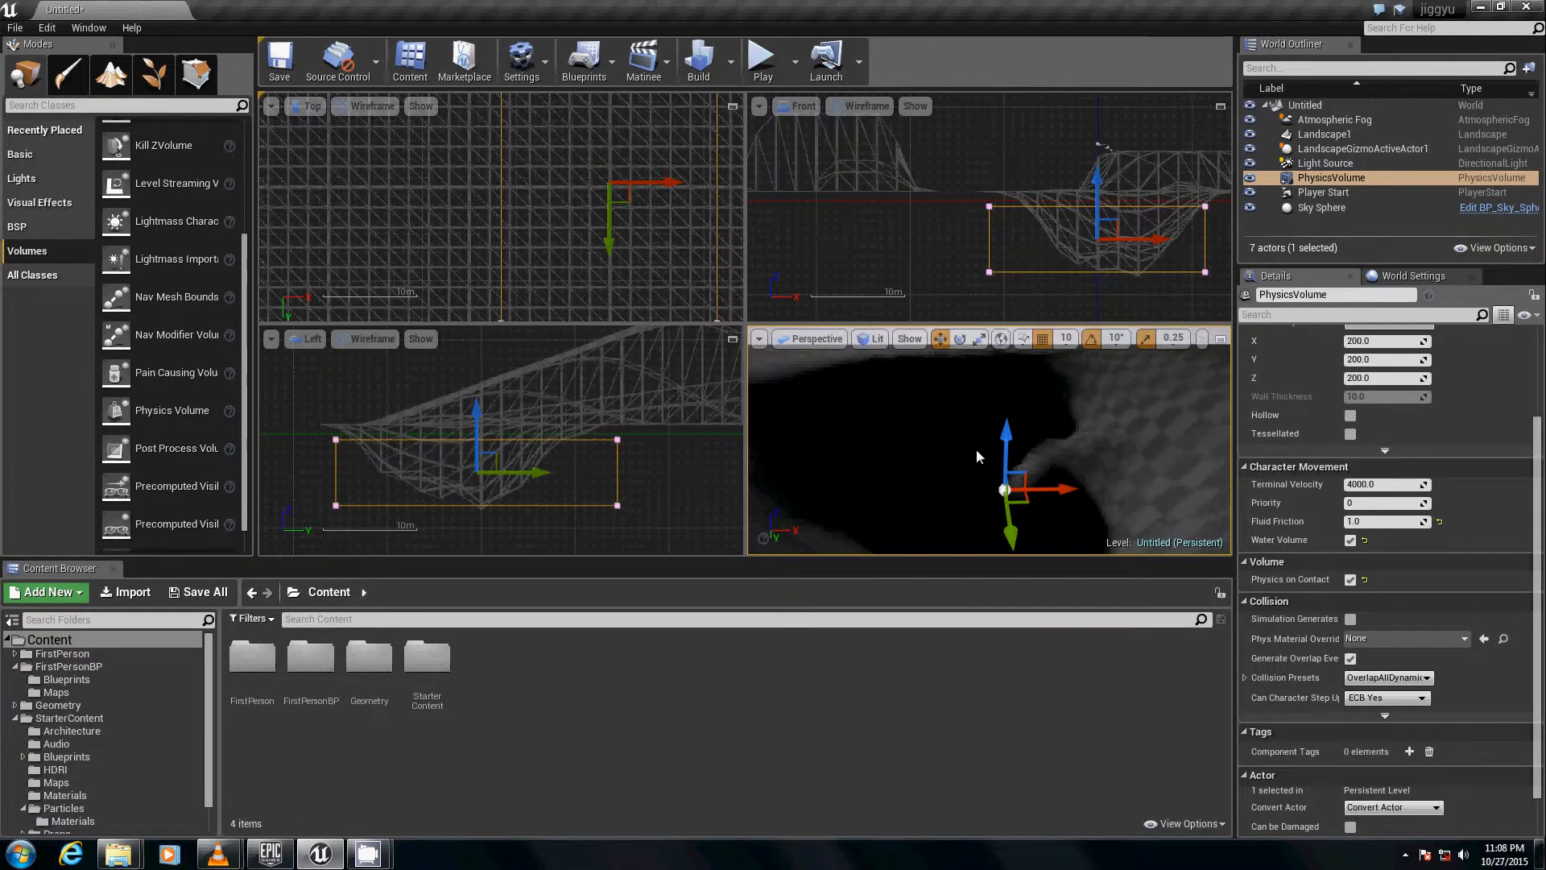
- Duplicate the physics volume in place and convert the copy to a PostProcessVolume
key(ctrl+w)
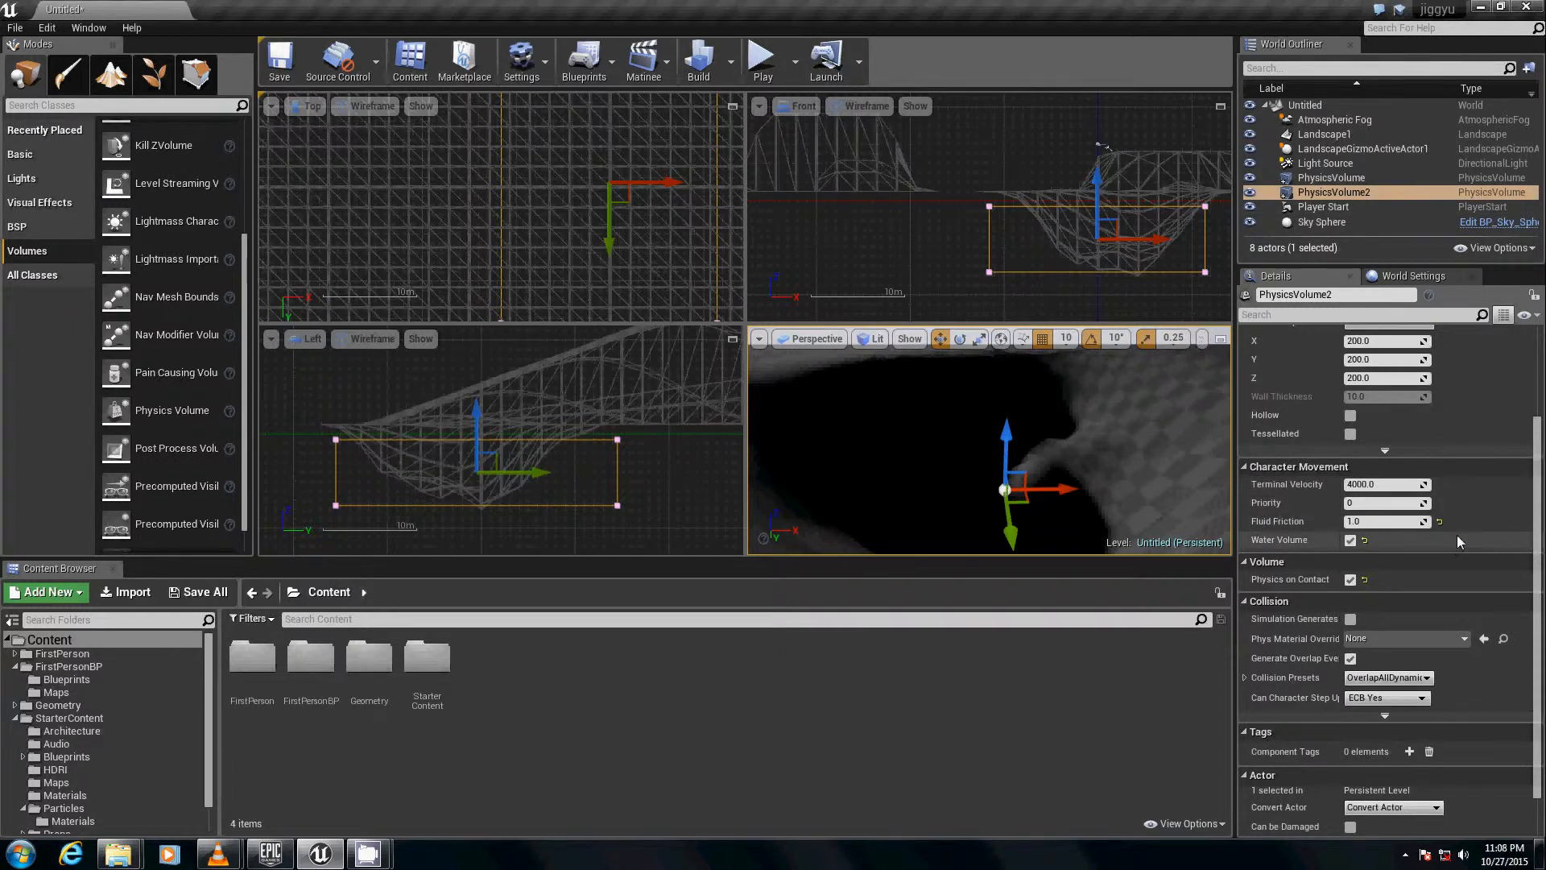
scroll(1456, 534, down, 2)
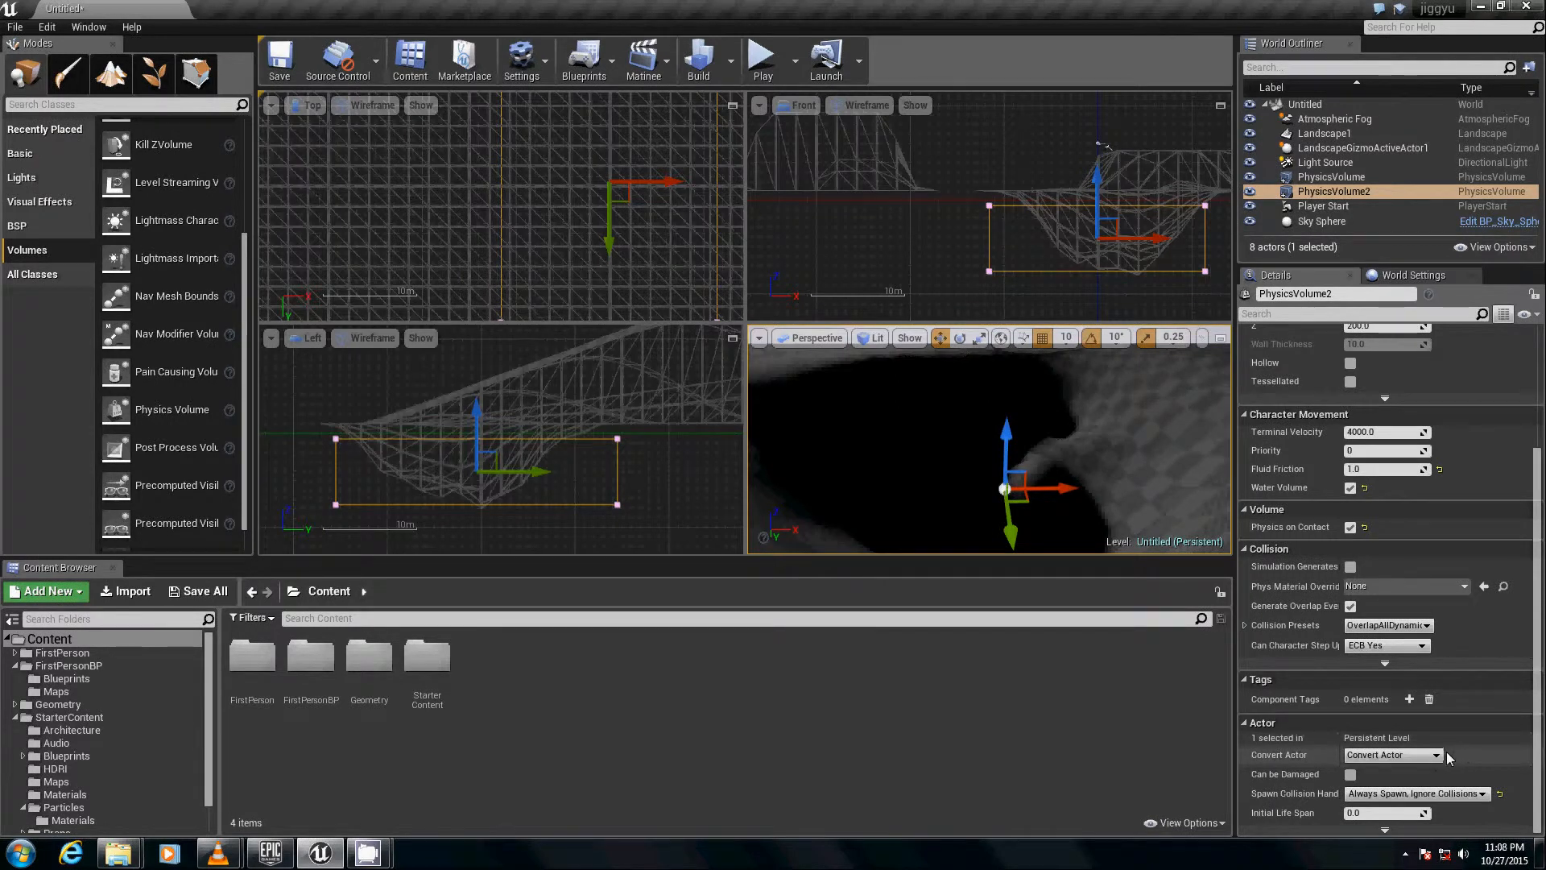
click(1435, 756)
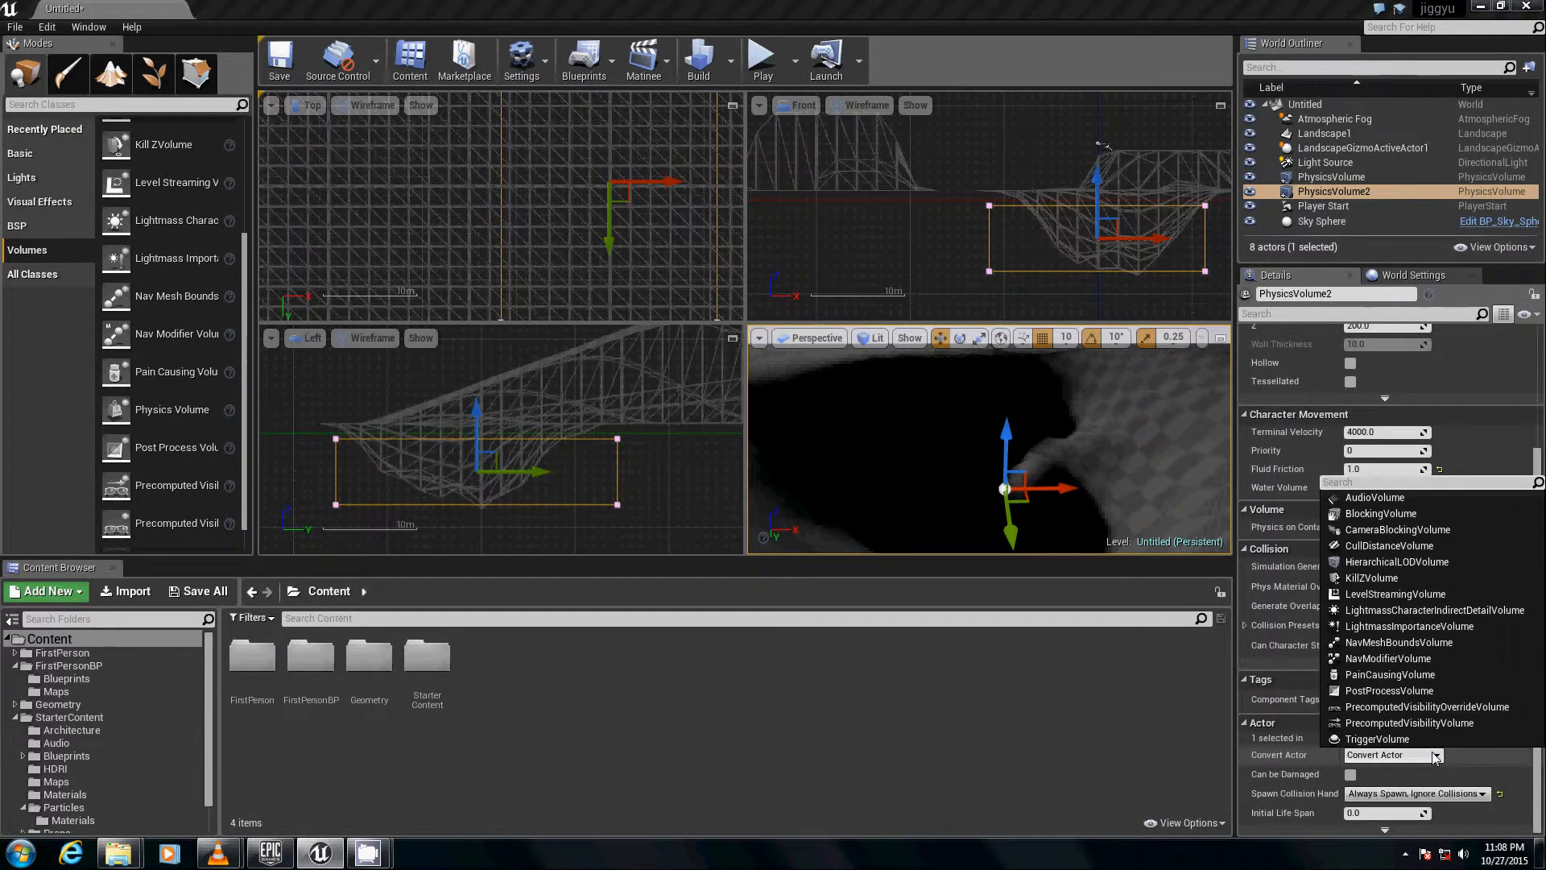
text(post)
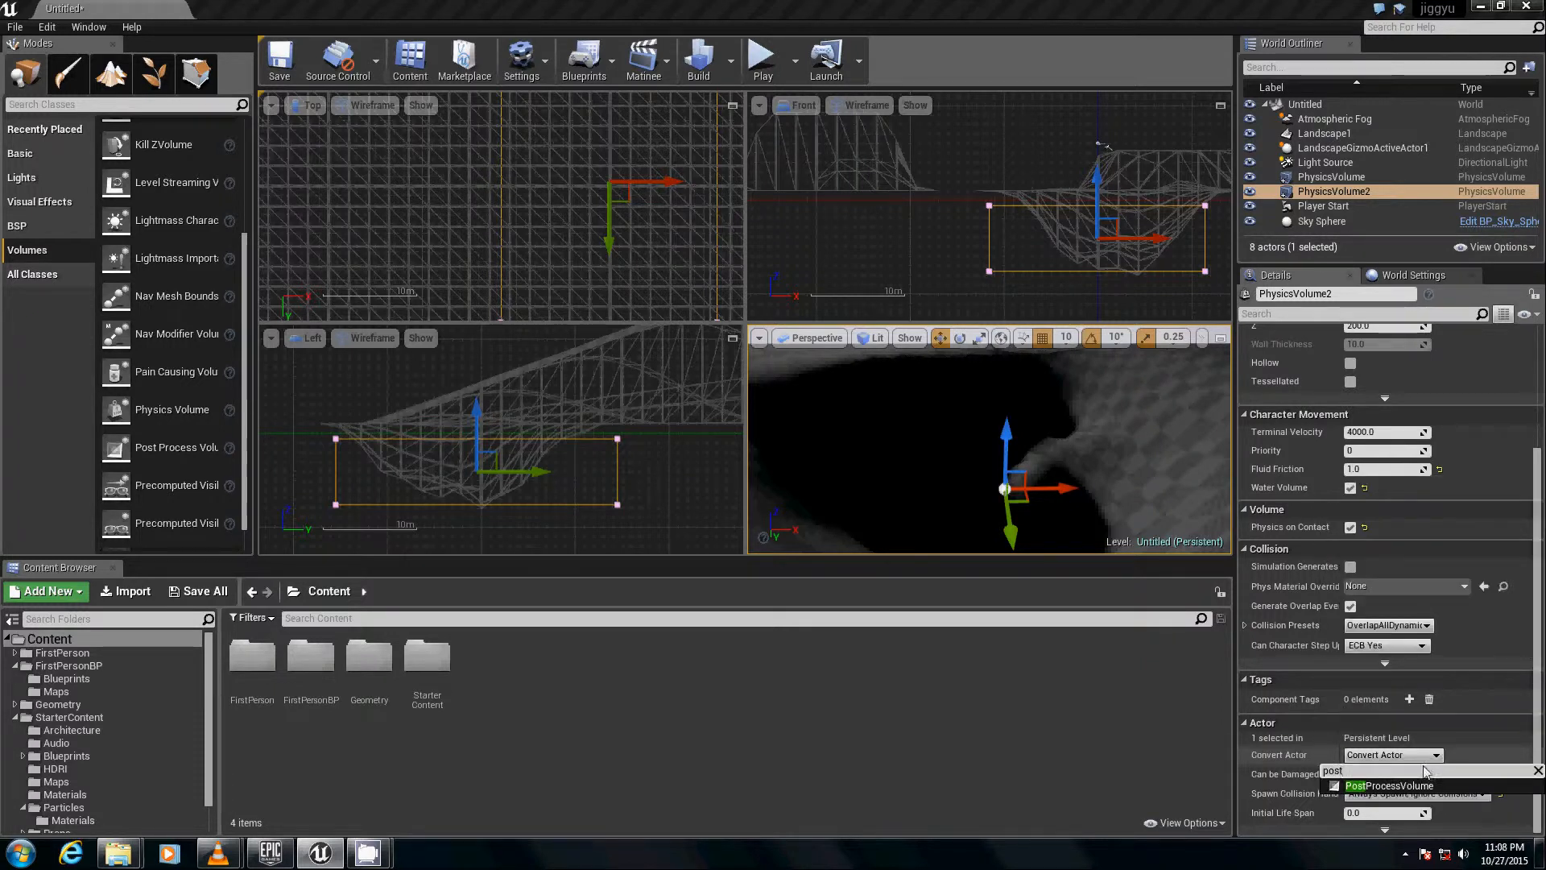
click(1415, 785)
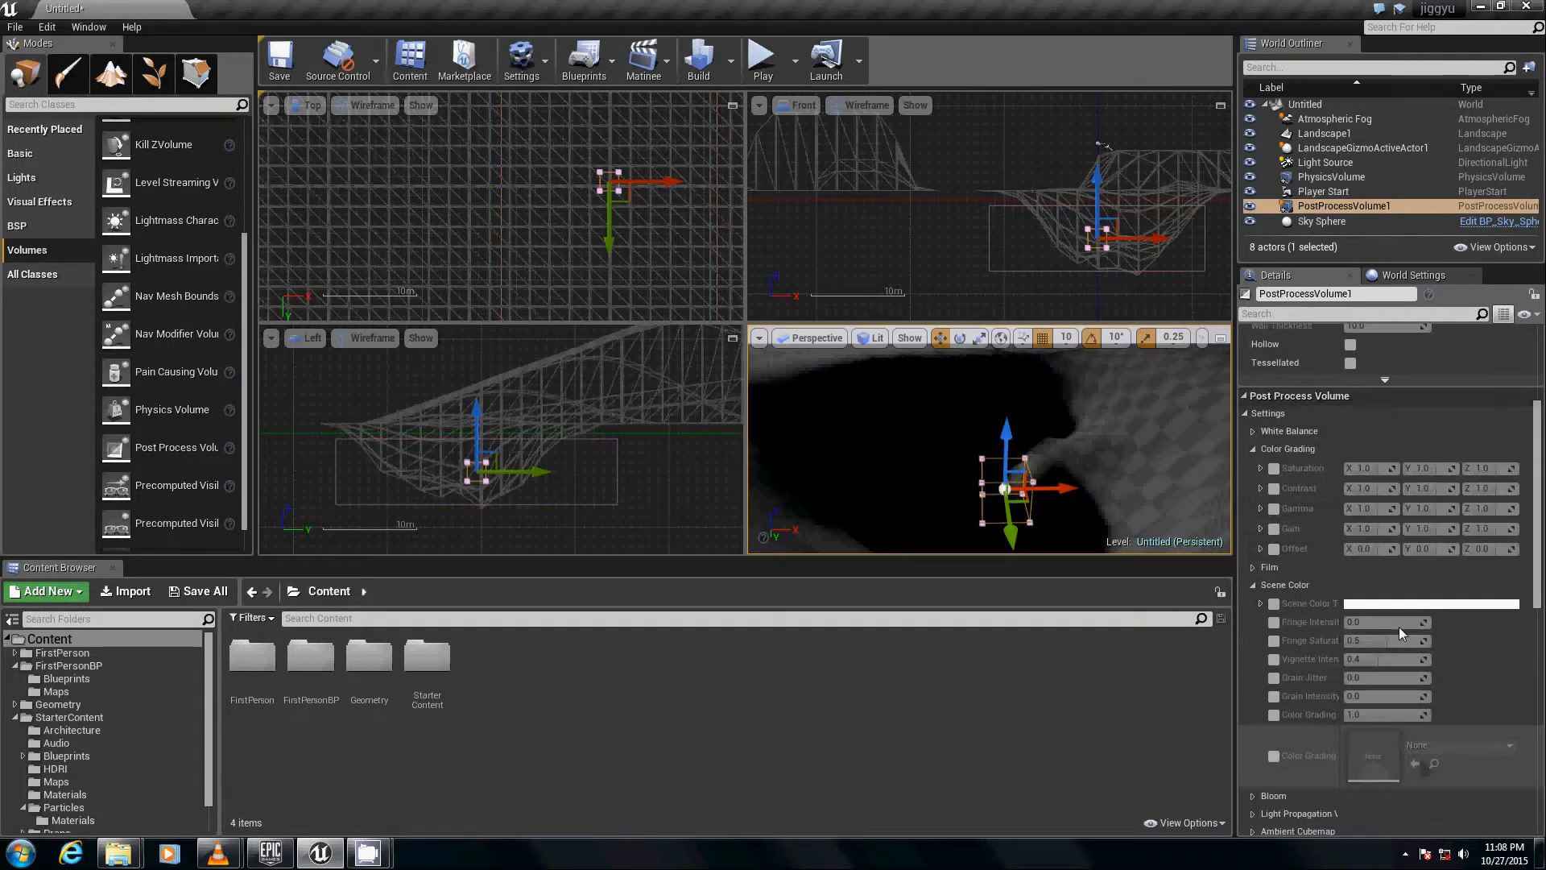
- Collapse the Color Grading, Scene Color and Motion Blur groups in the post process volume's settings
click(1249, 396)
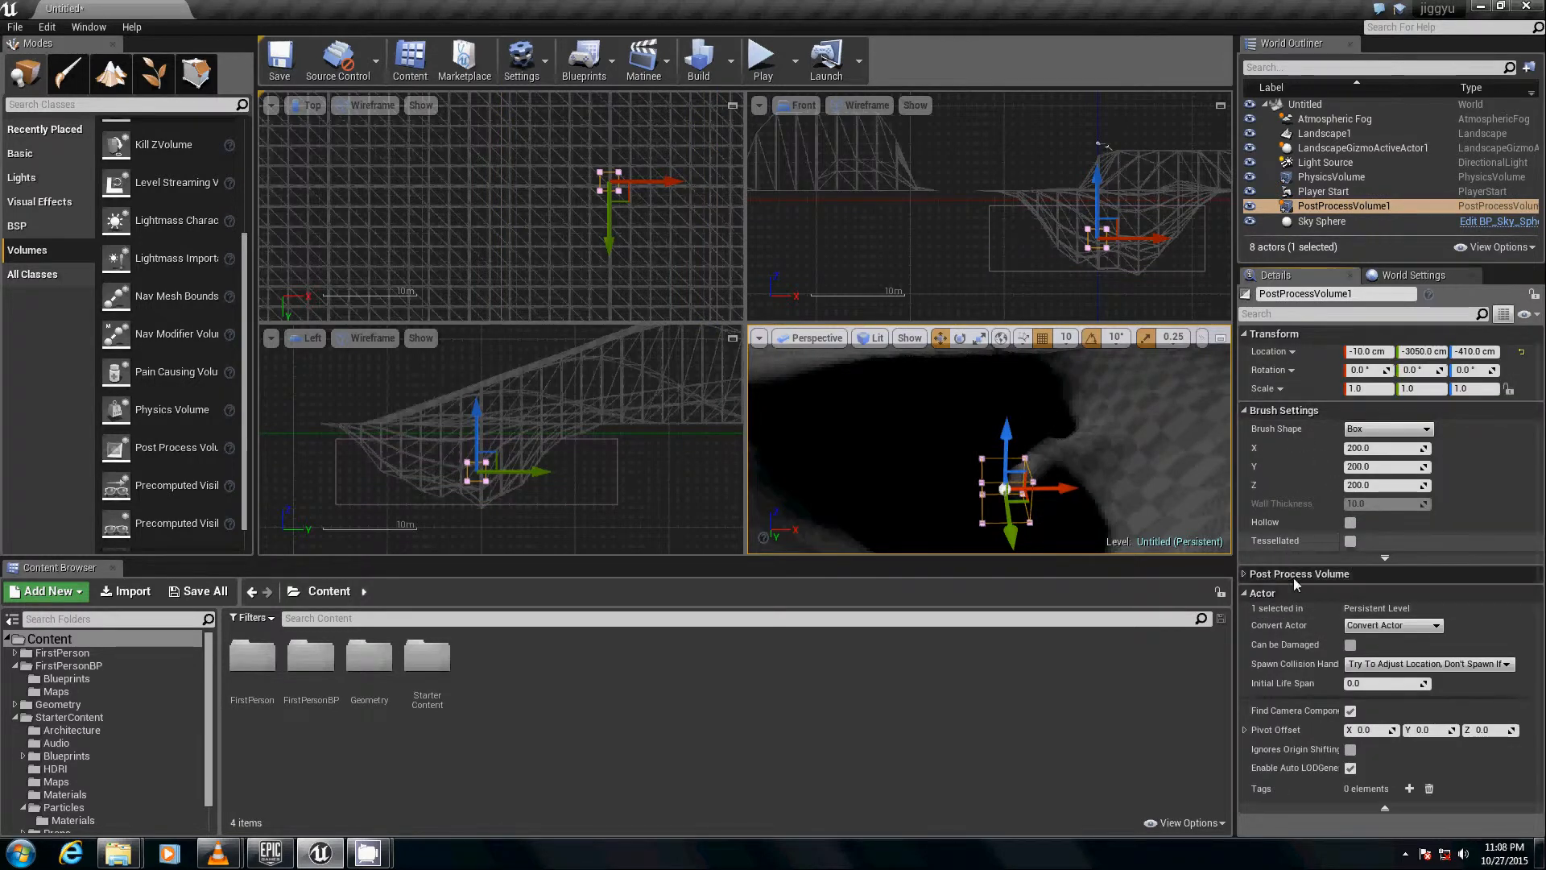
click(1247, 574)
scroll(1317, 533, down, 1)
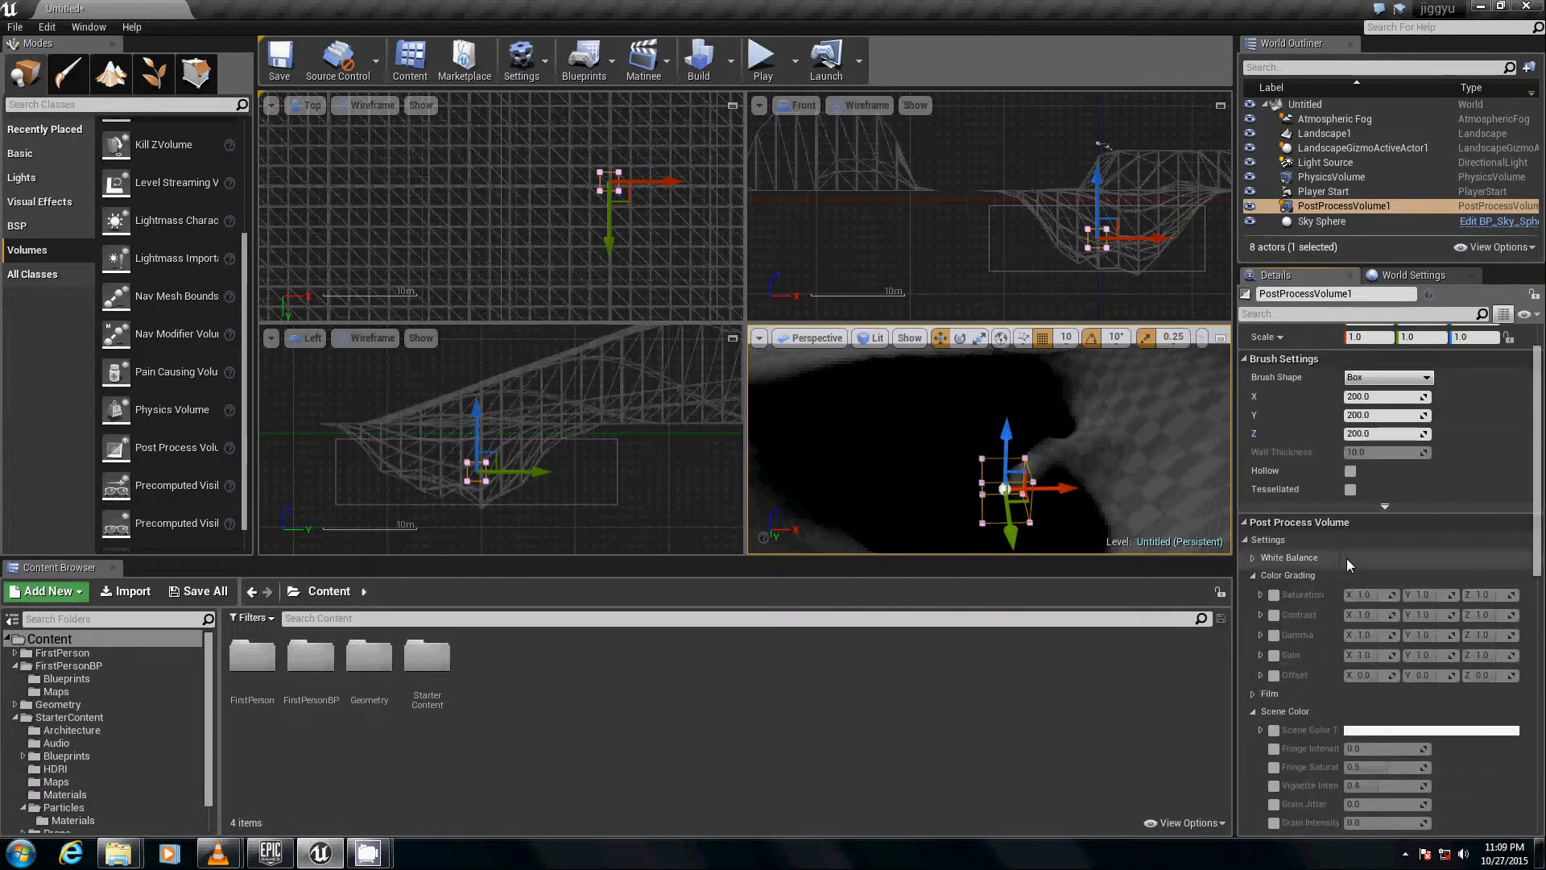
scroll(1346, 558, down, 1)
scroll(1330, 559, down, 1)
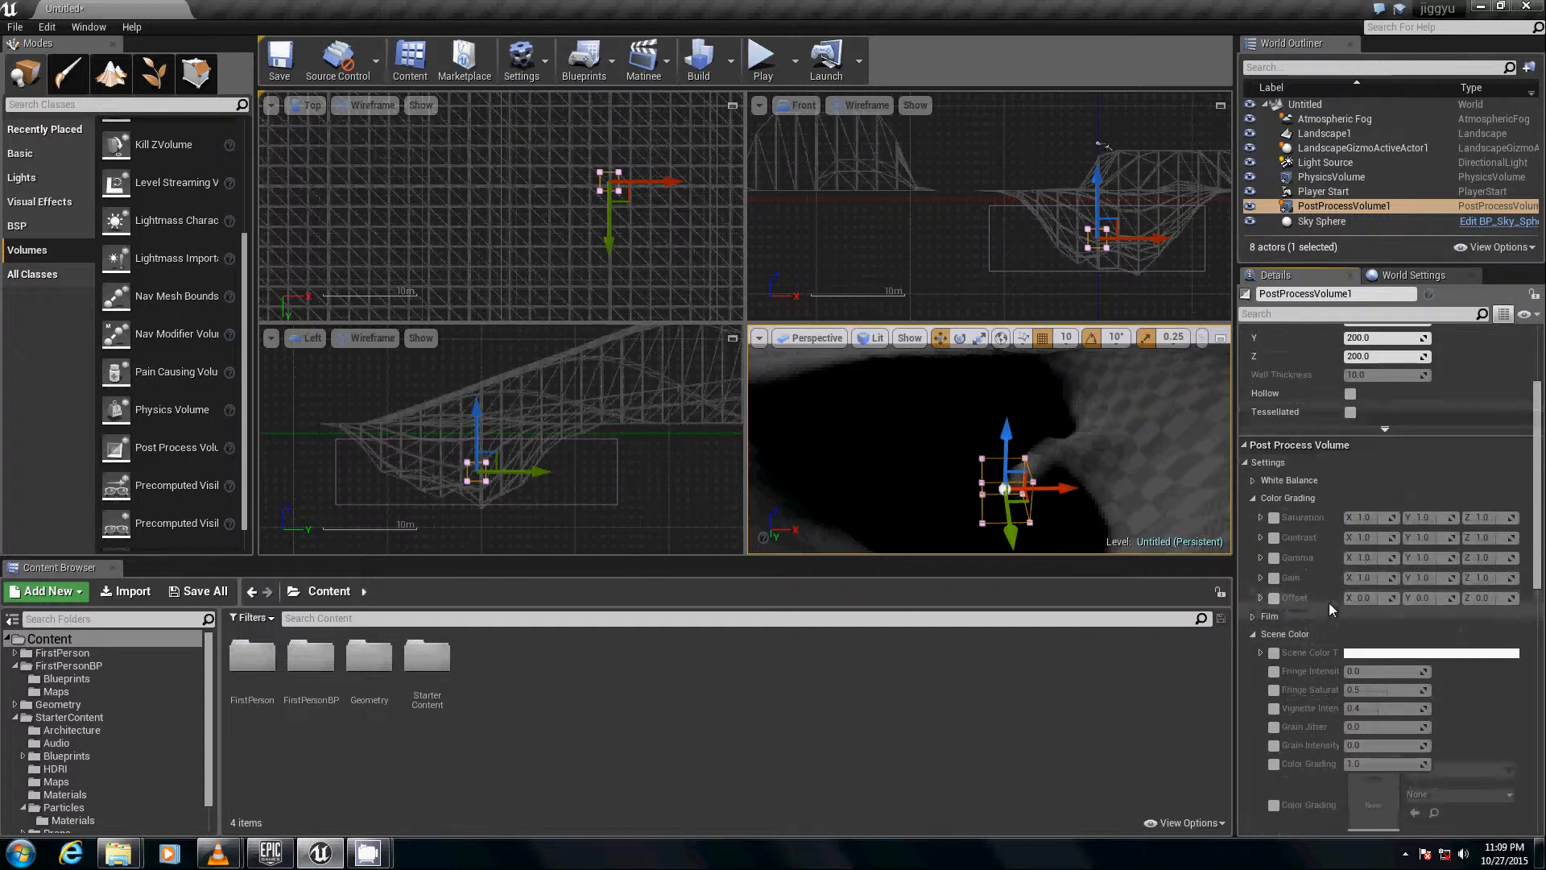
click(1253, 497)
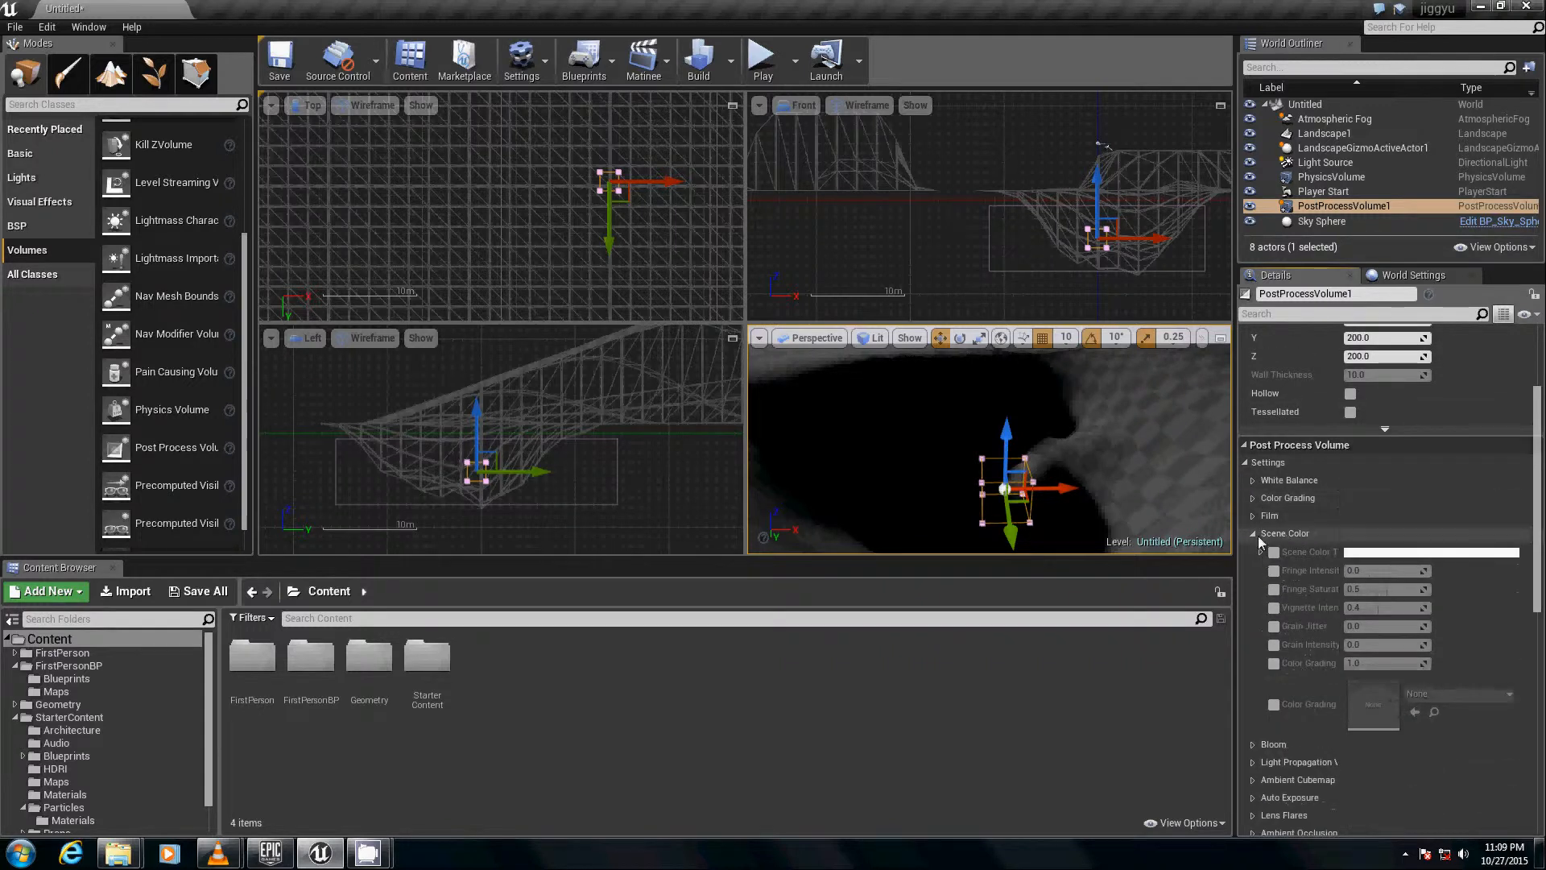
click(1254, 534)
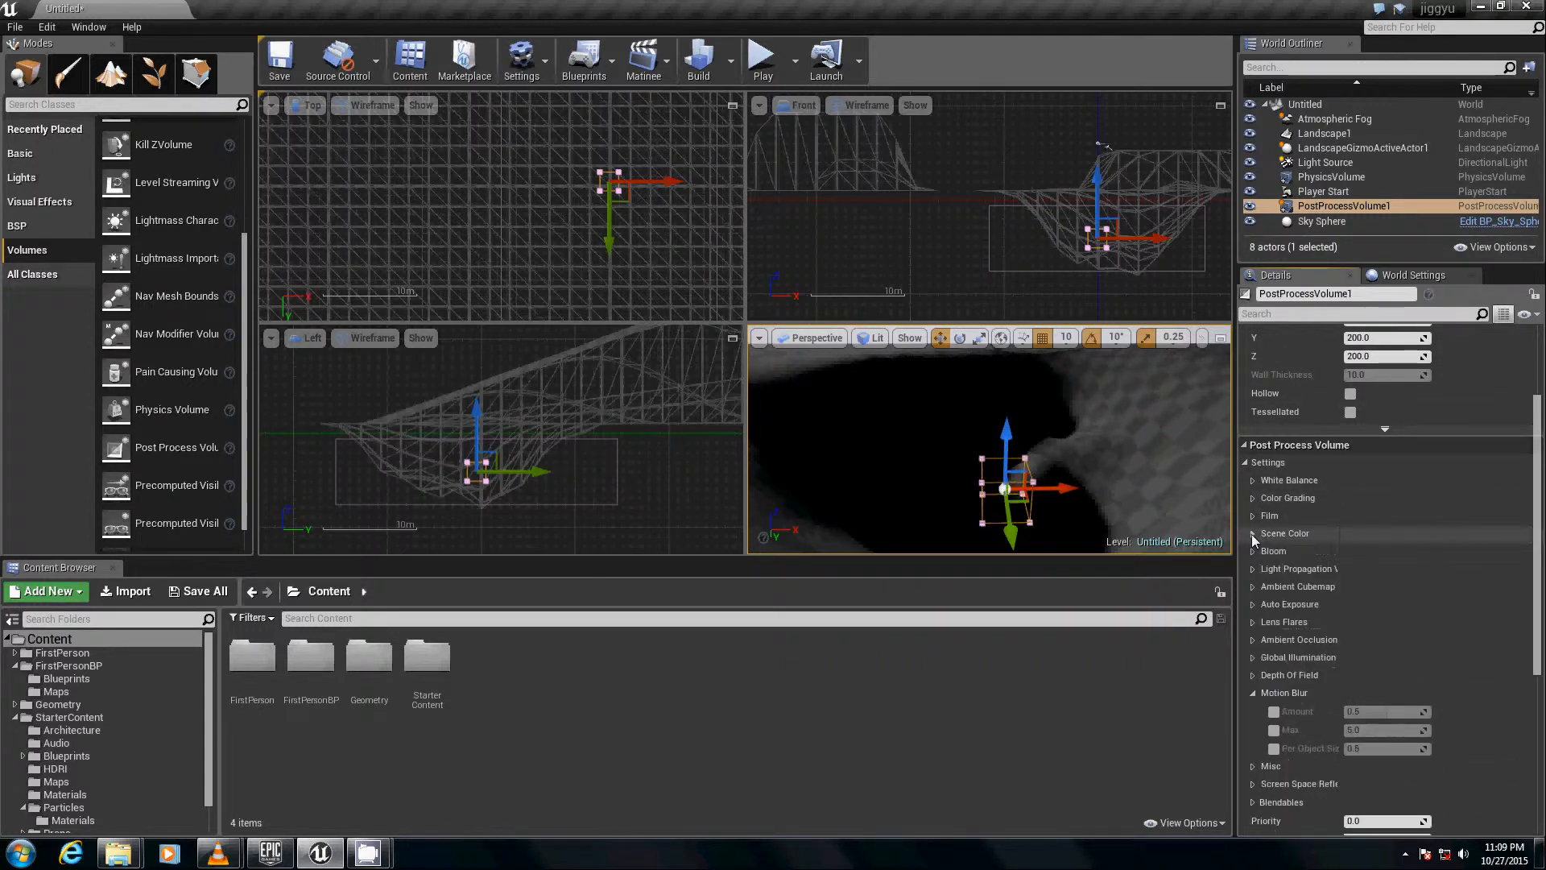
click(1252, 693)
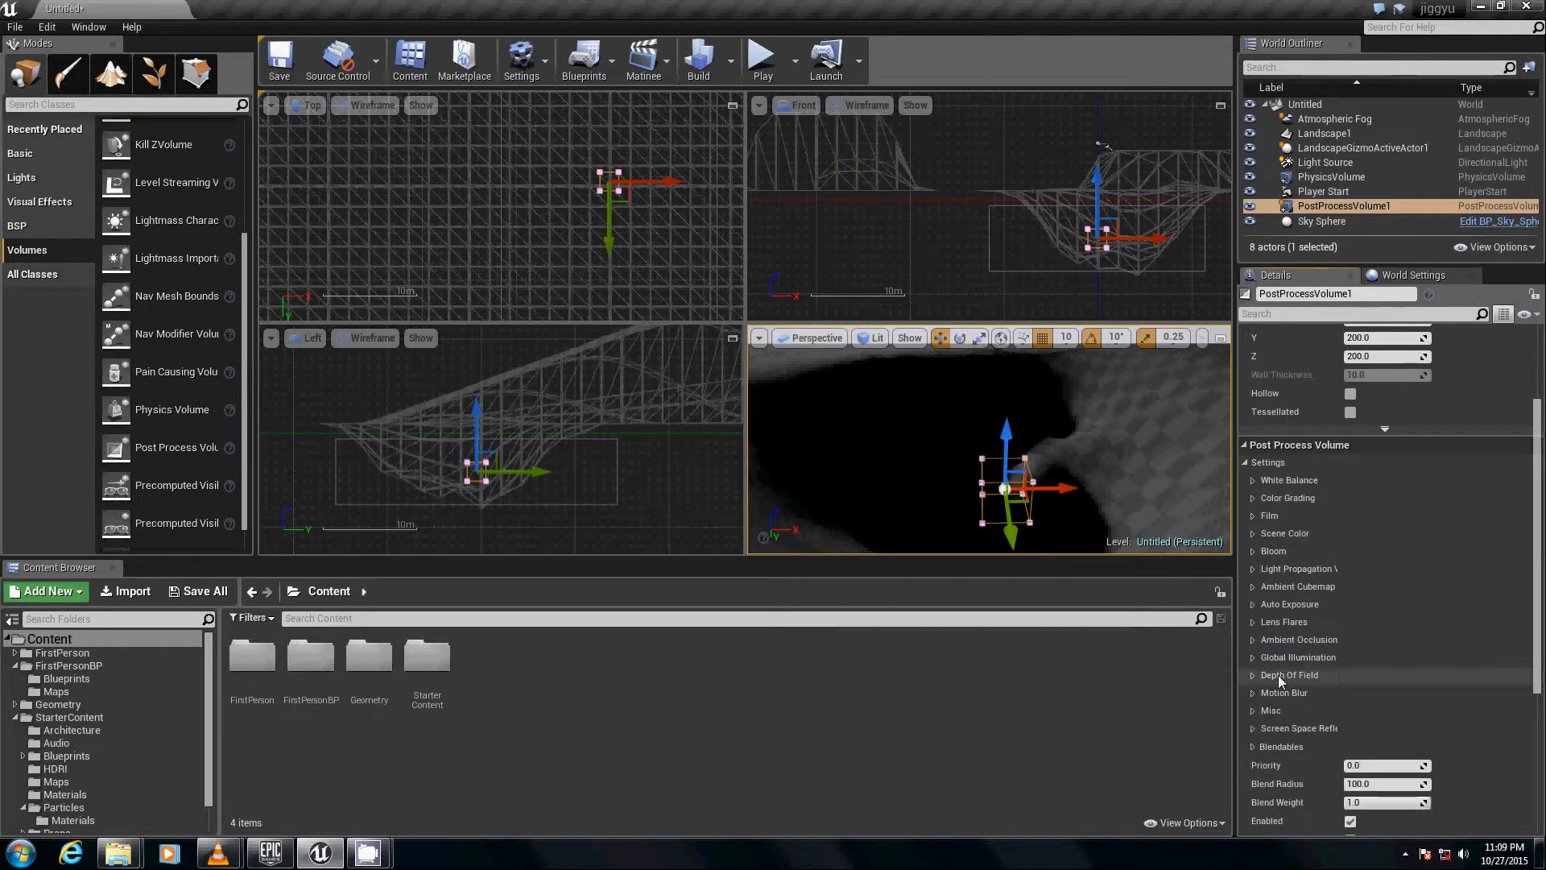
scroll(1277, 675, down, 2)
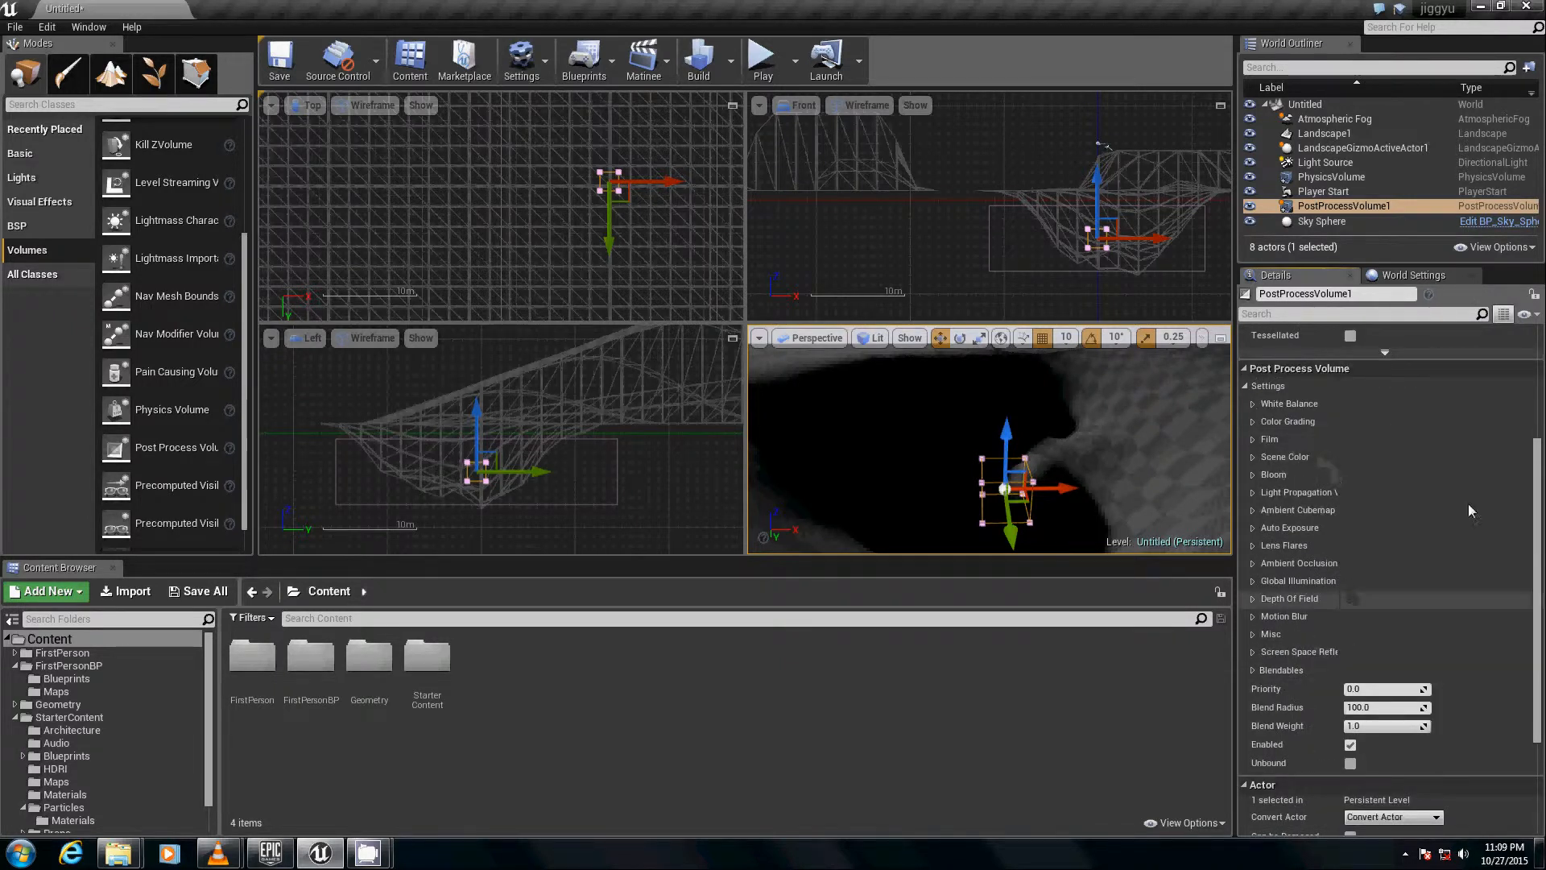
- Enable the Motion Blur overrides Amount, Max and Per Object Size for the post process volume
click(1253, 616)
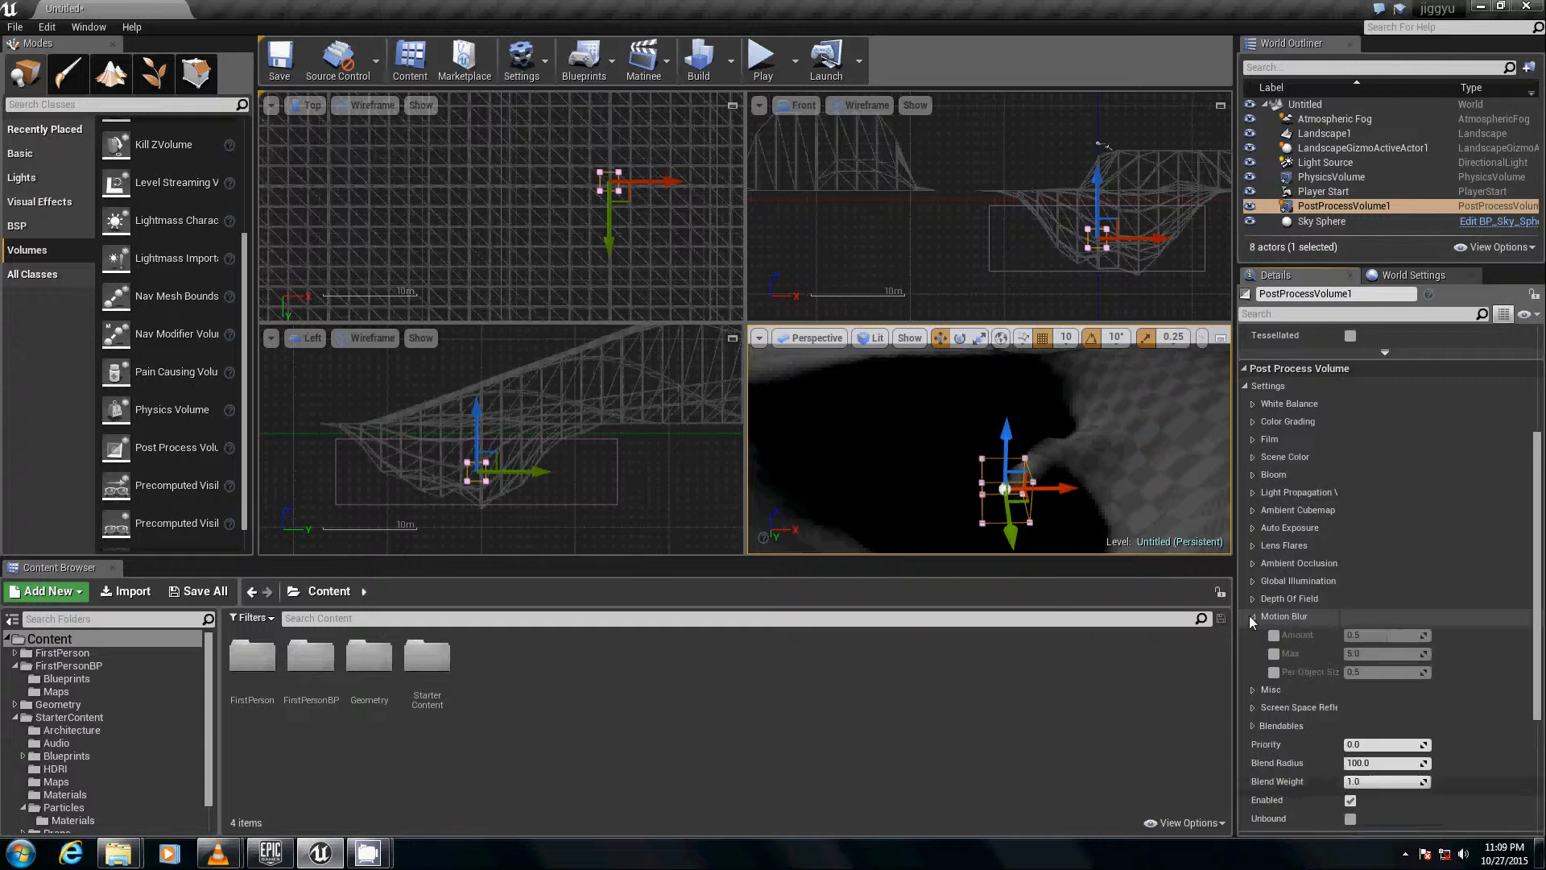
click(1274, 635)
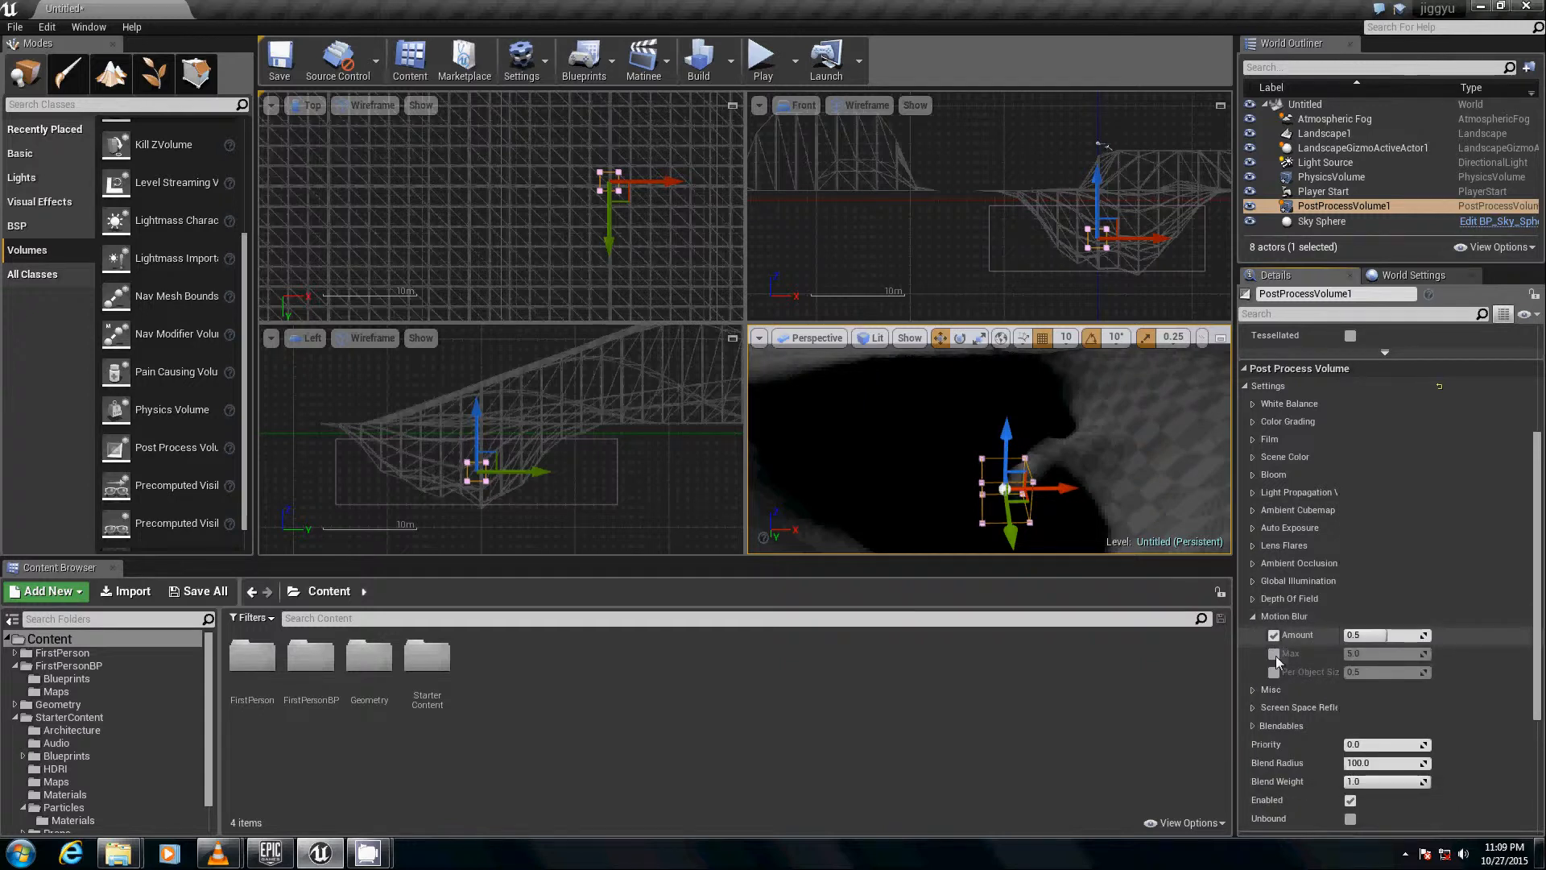
click(1274, 654)
click(1273, 672)
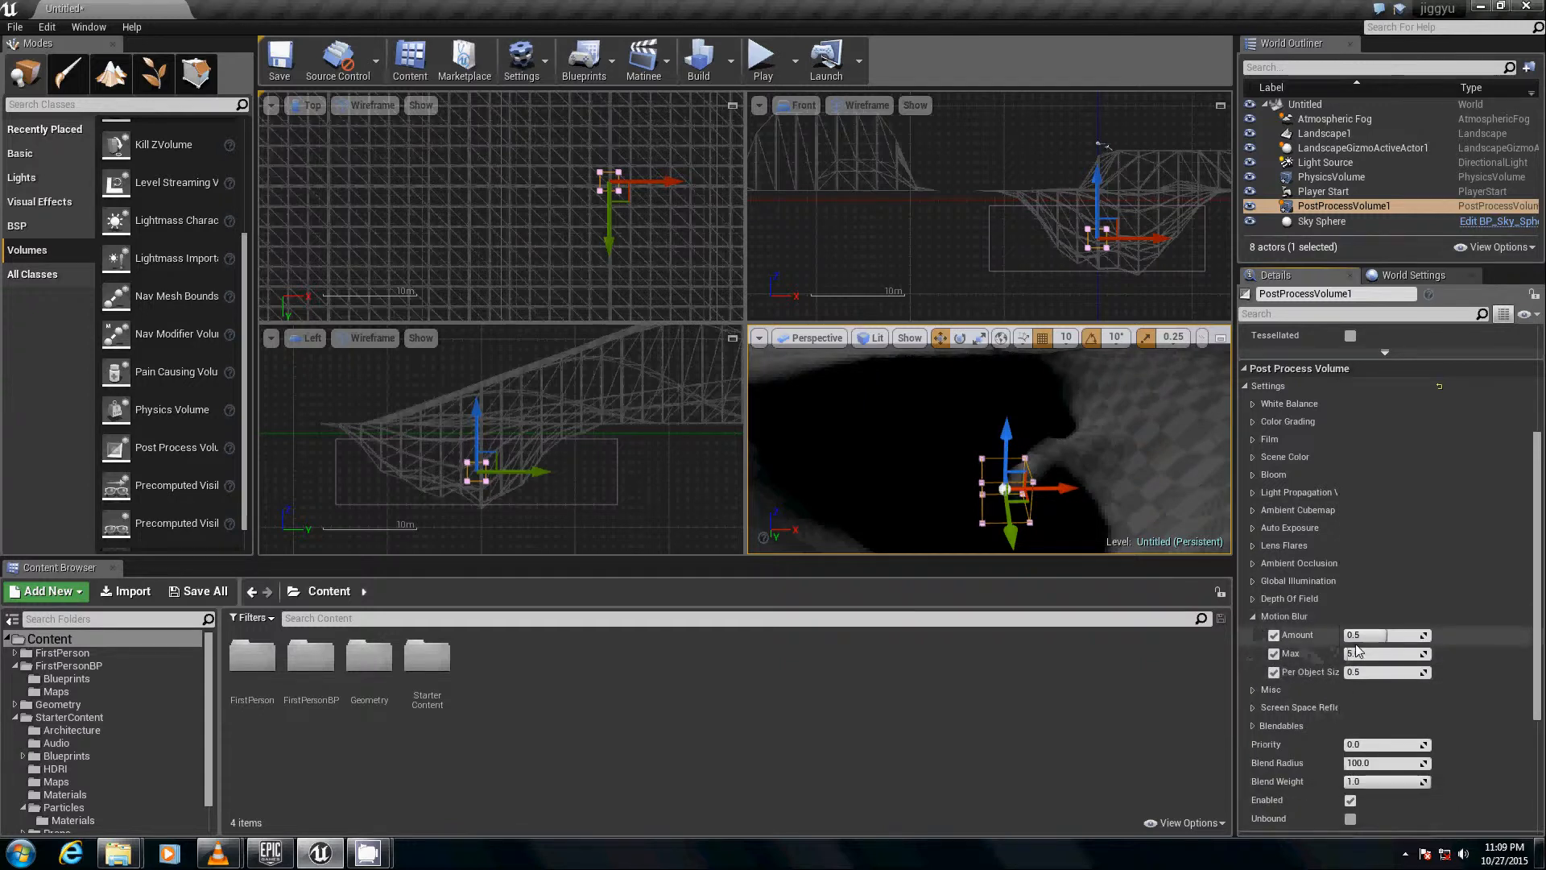
- Set the post process volume's Motion Blur Amount to 1.0 and Max to 15.0
click(1384, 636)
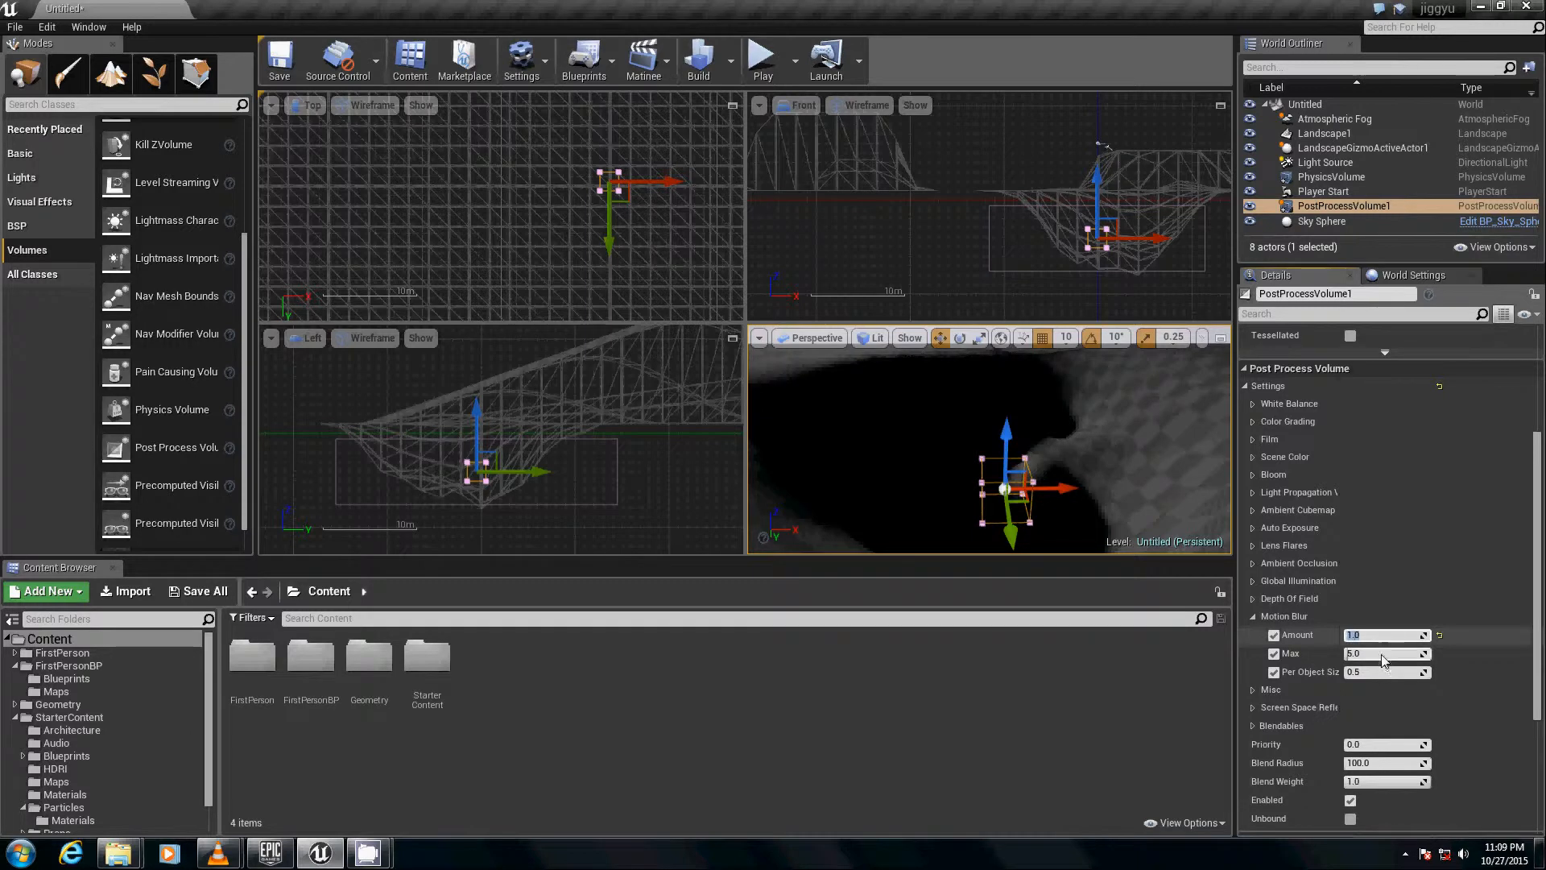
click(1384, 654)
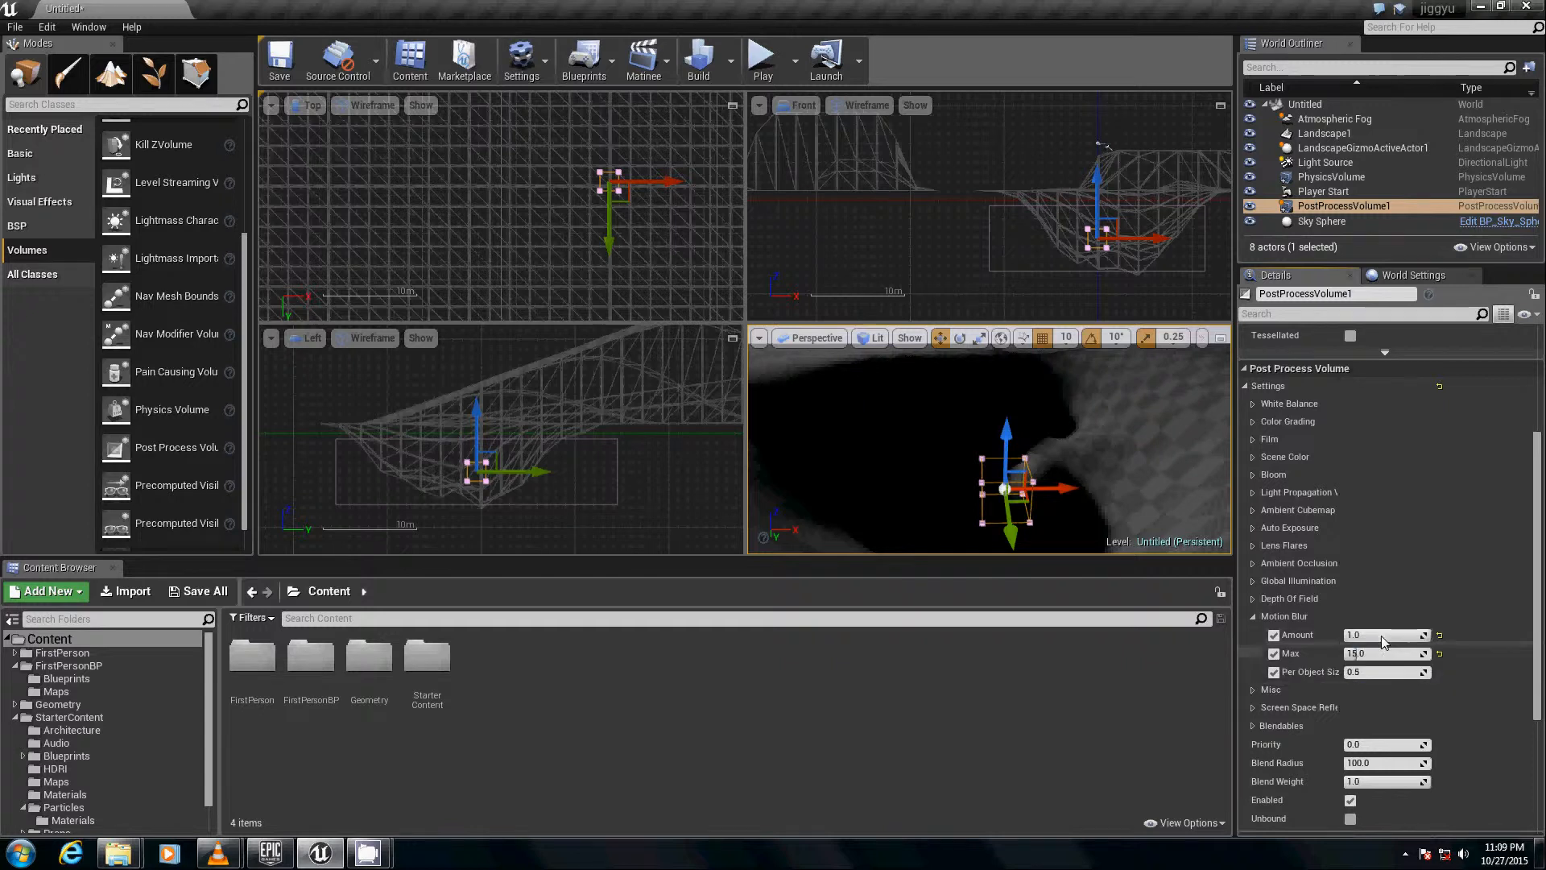
click(1382, 636)
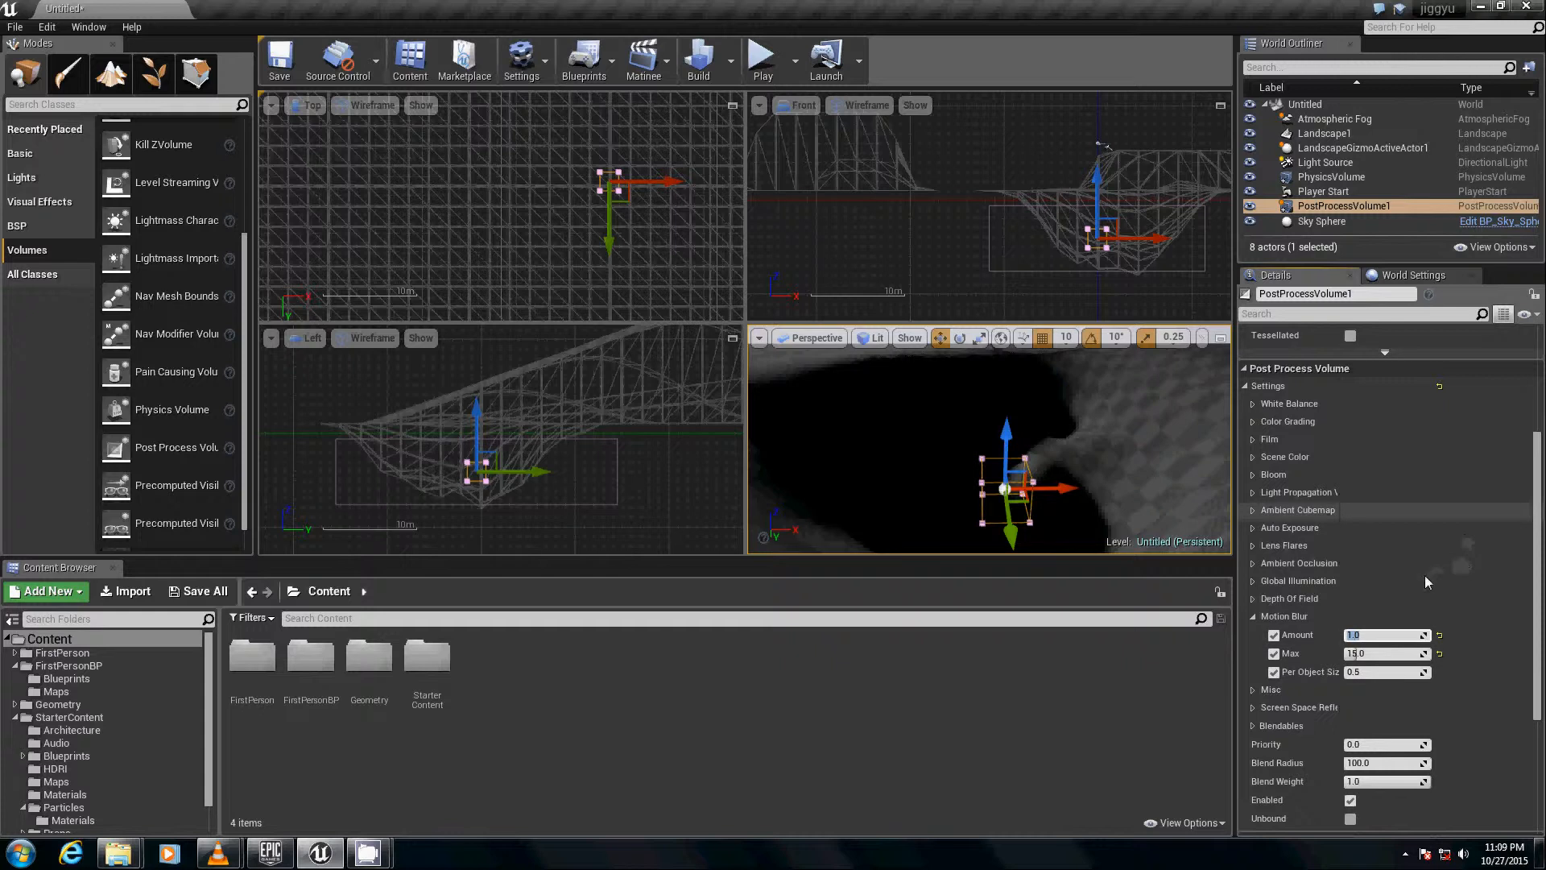
- Enable the post process volume's Scene Color Tint and set it to a blue of about R 0.078, G 0.376, B 1.0
scroll(1433, 569, up, 2)
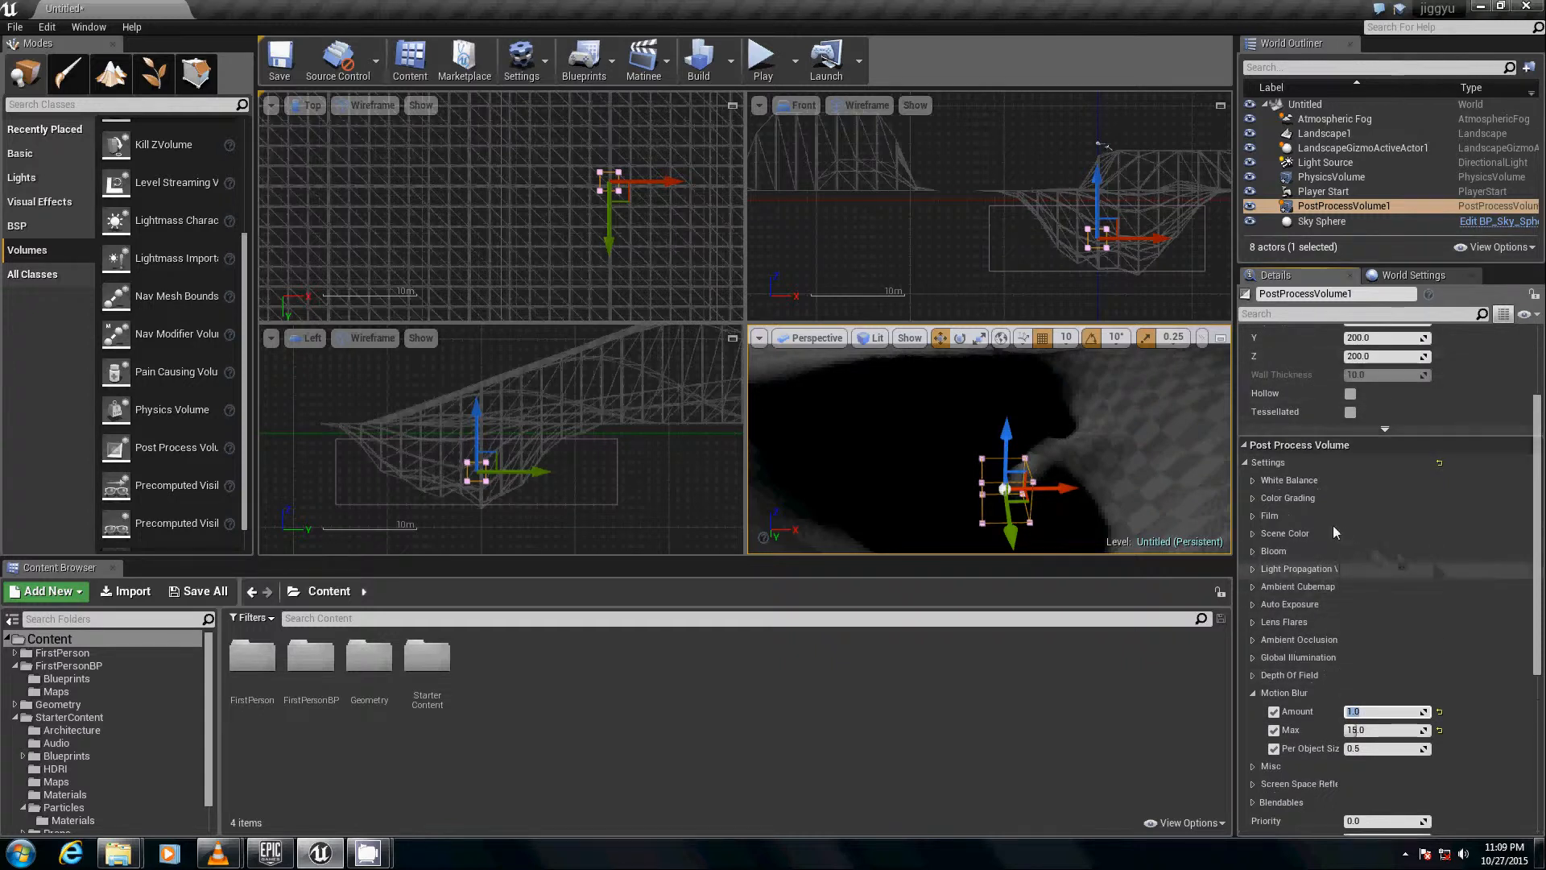
click(1254, 534)
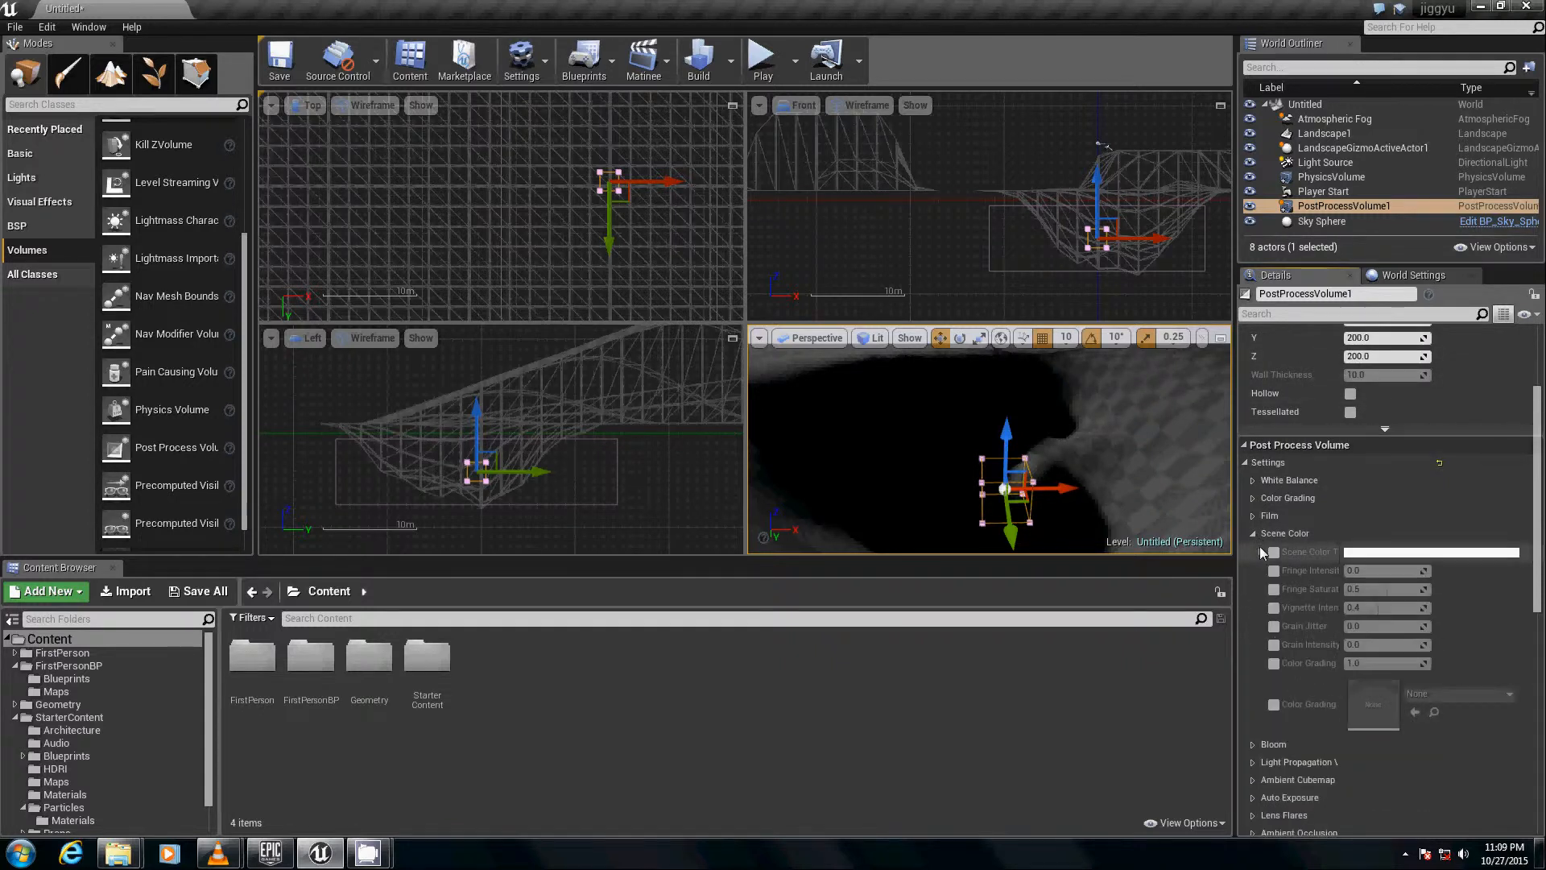
click(1273, 552)
click(1416, 553)
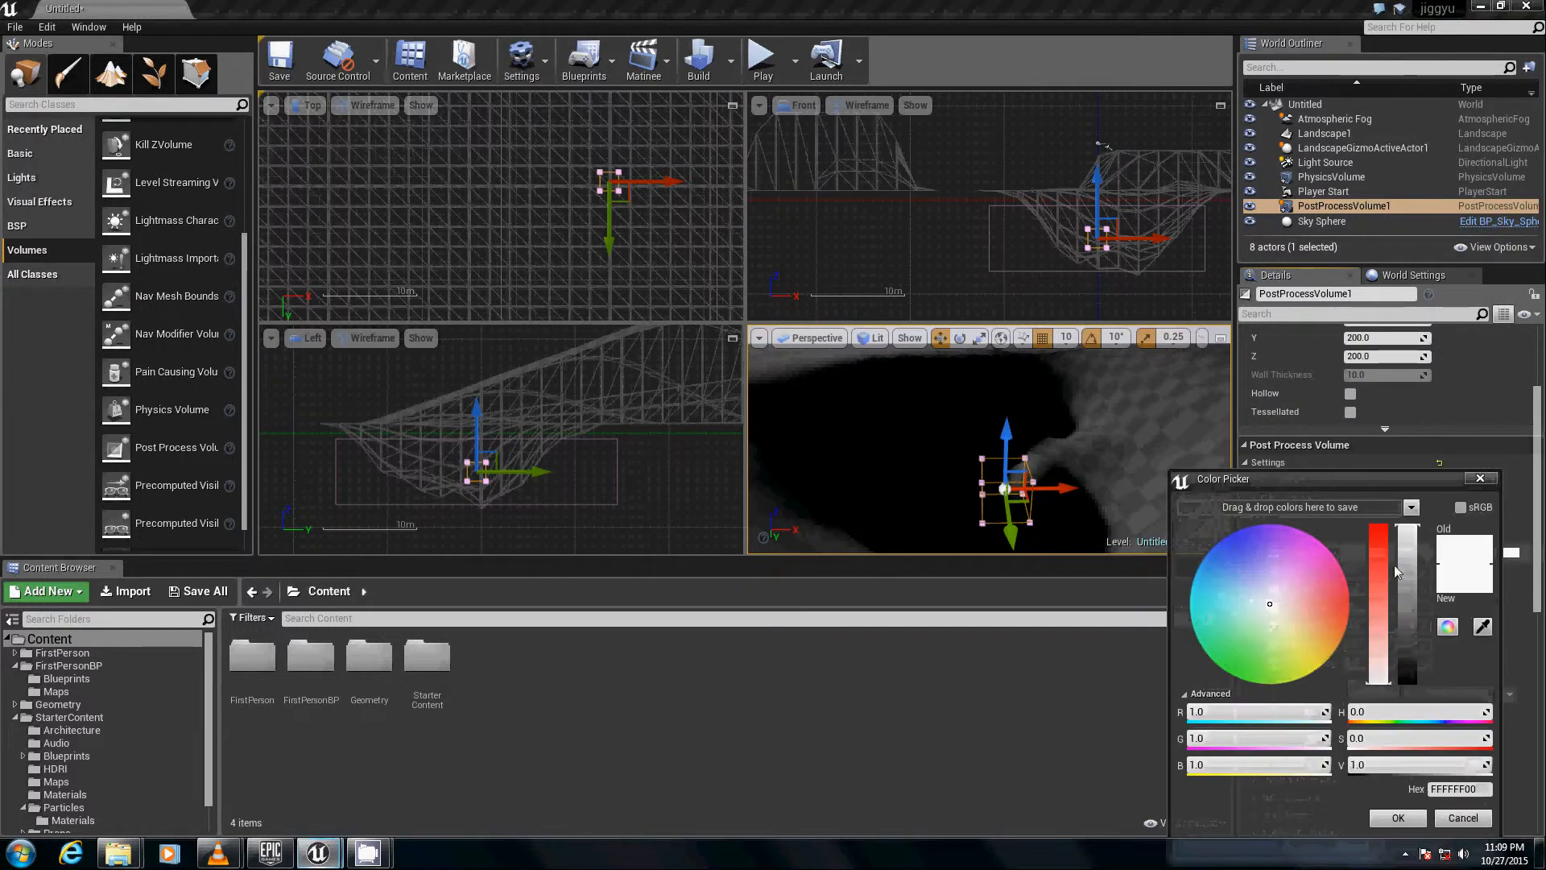
drag(1296, 561, 1214, 556)
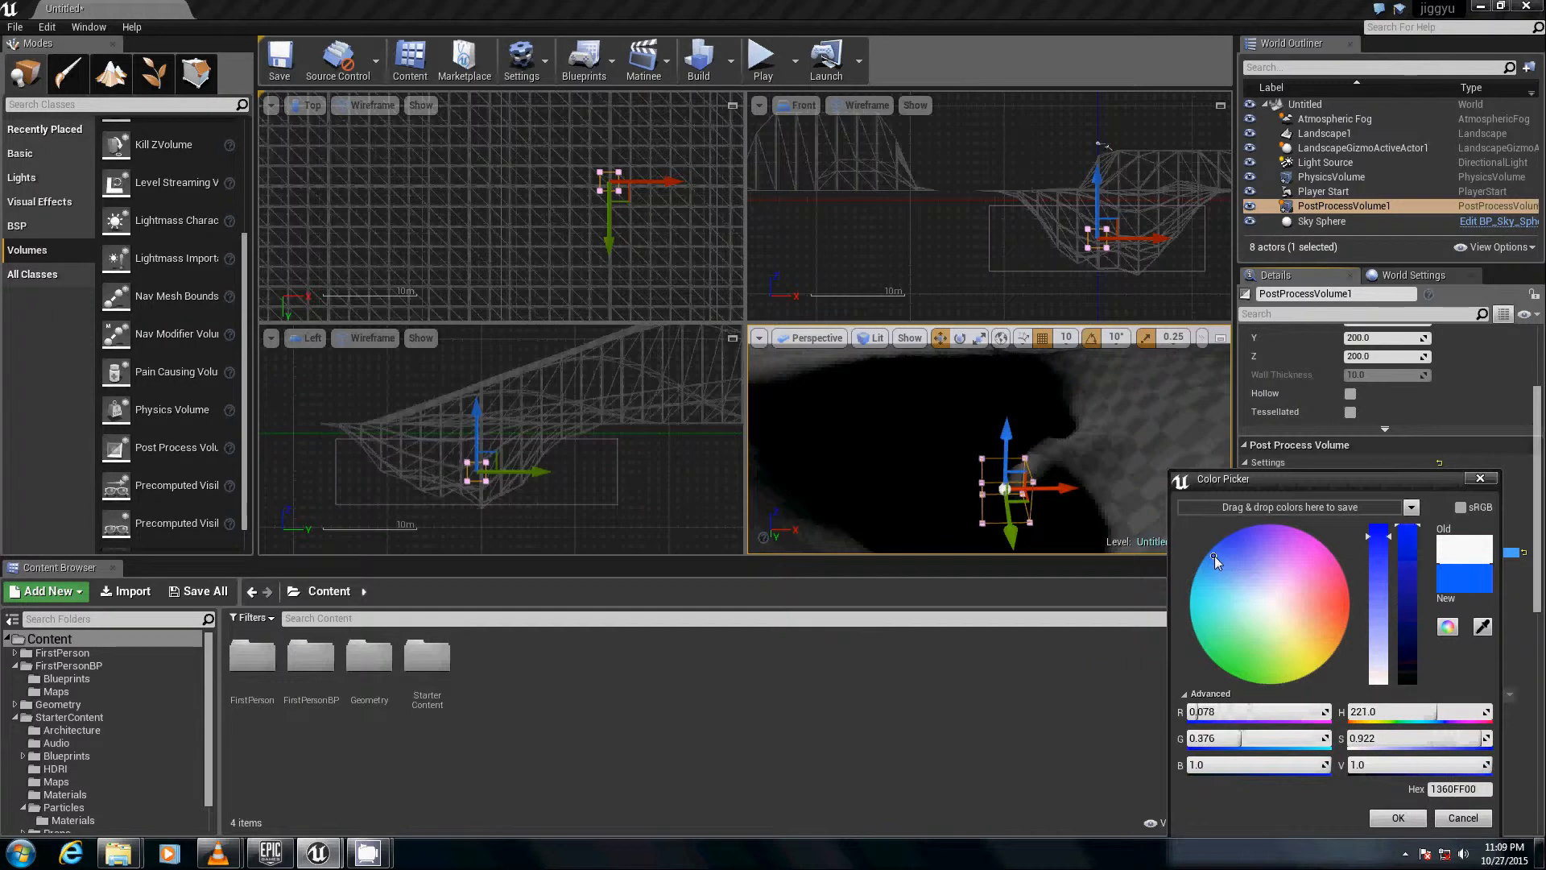
click(1394, 818)
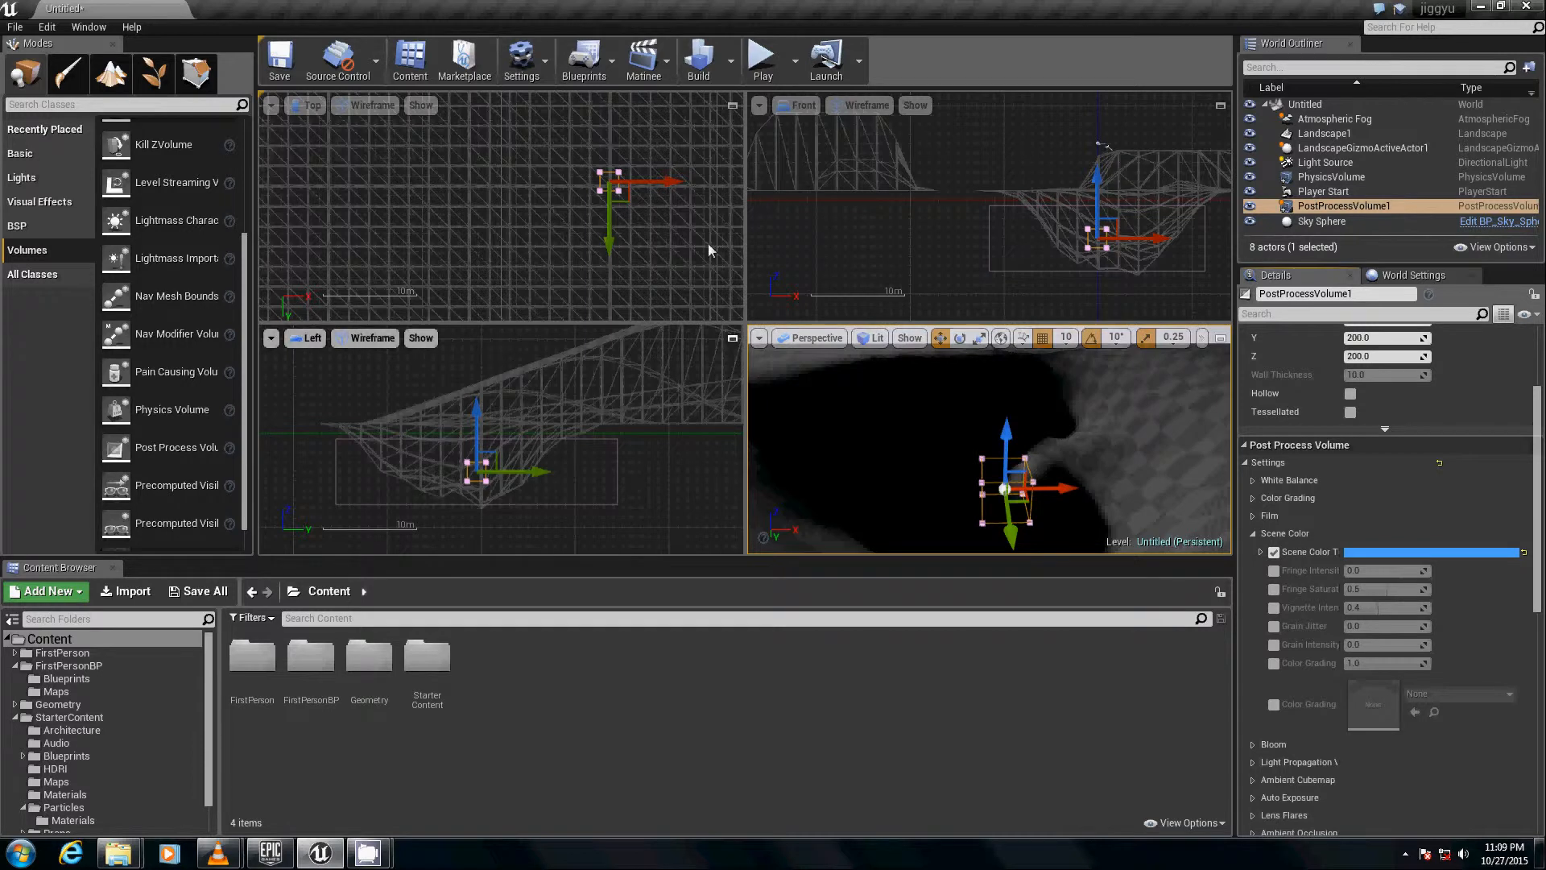
- Scale the post process volume along X, Z and Y to match the outline of the physics volume in the pit
right_drag(1053, 240, 1045, 277)
key(r)
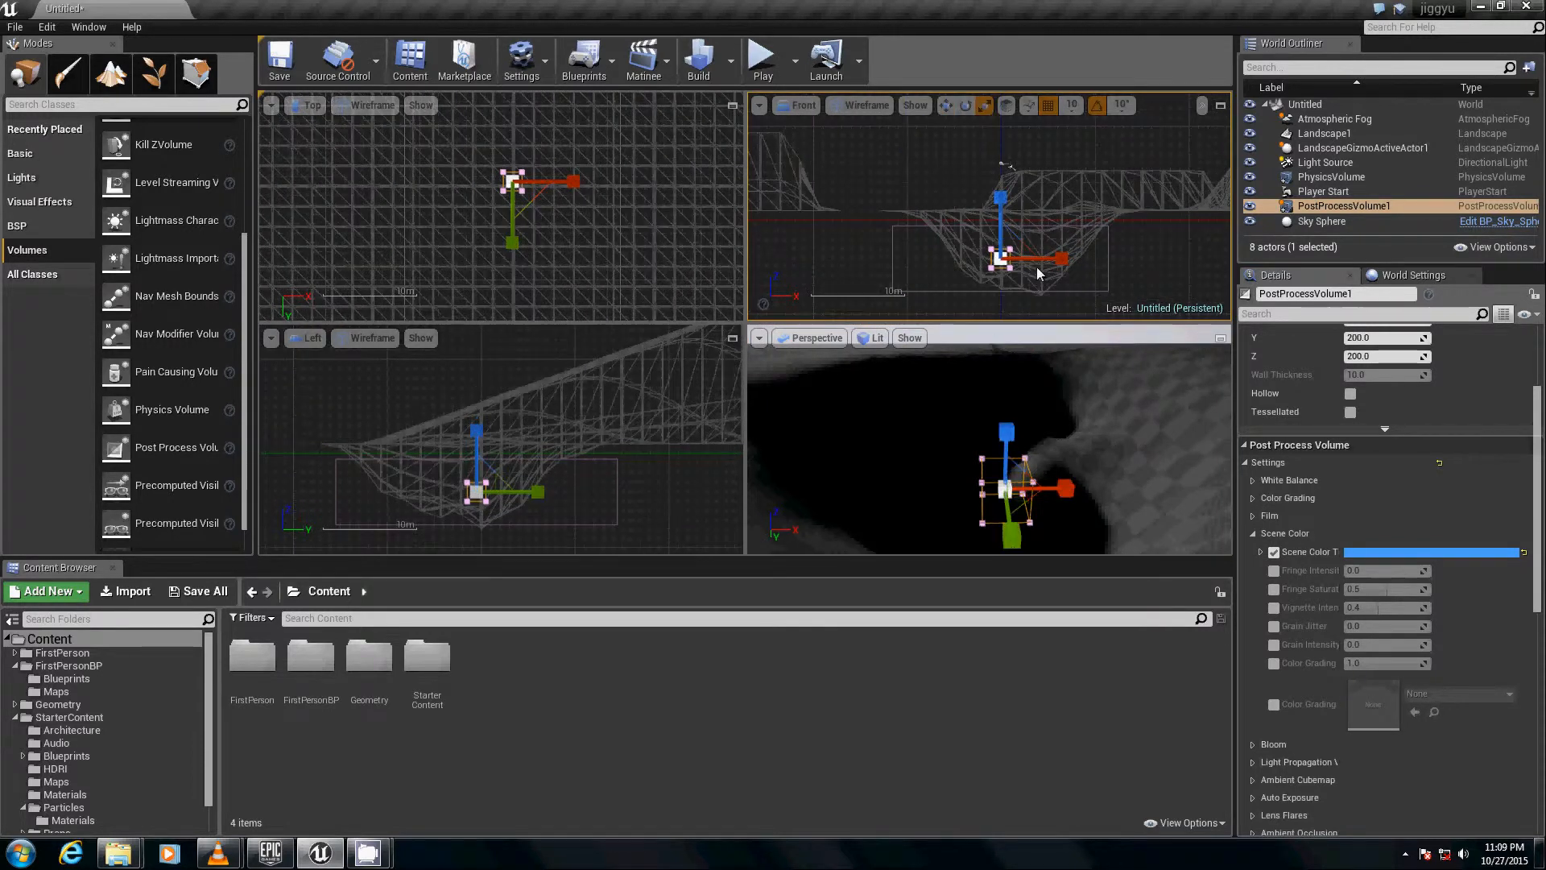
drag(1057, 266, 1542, 262)
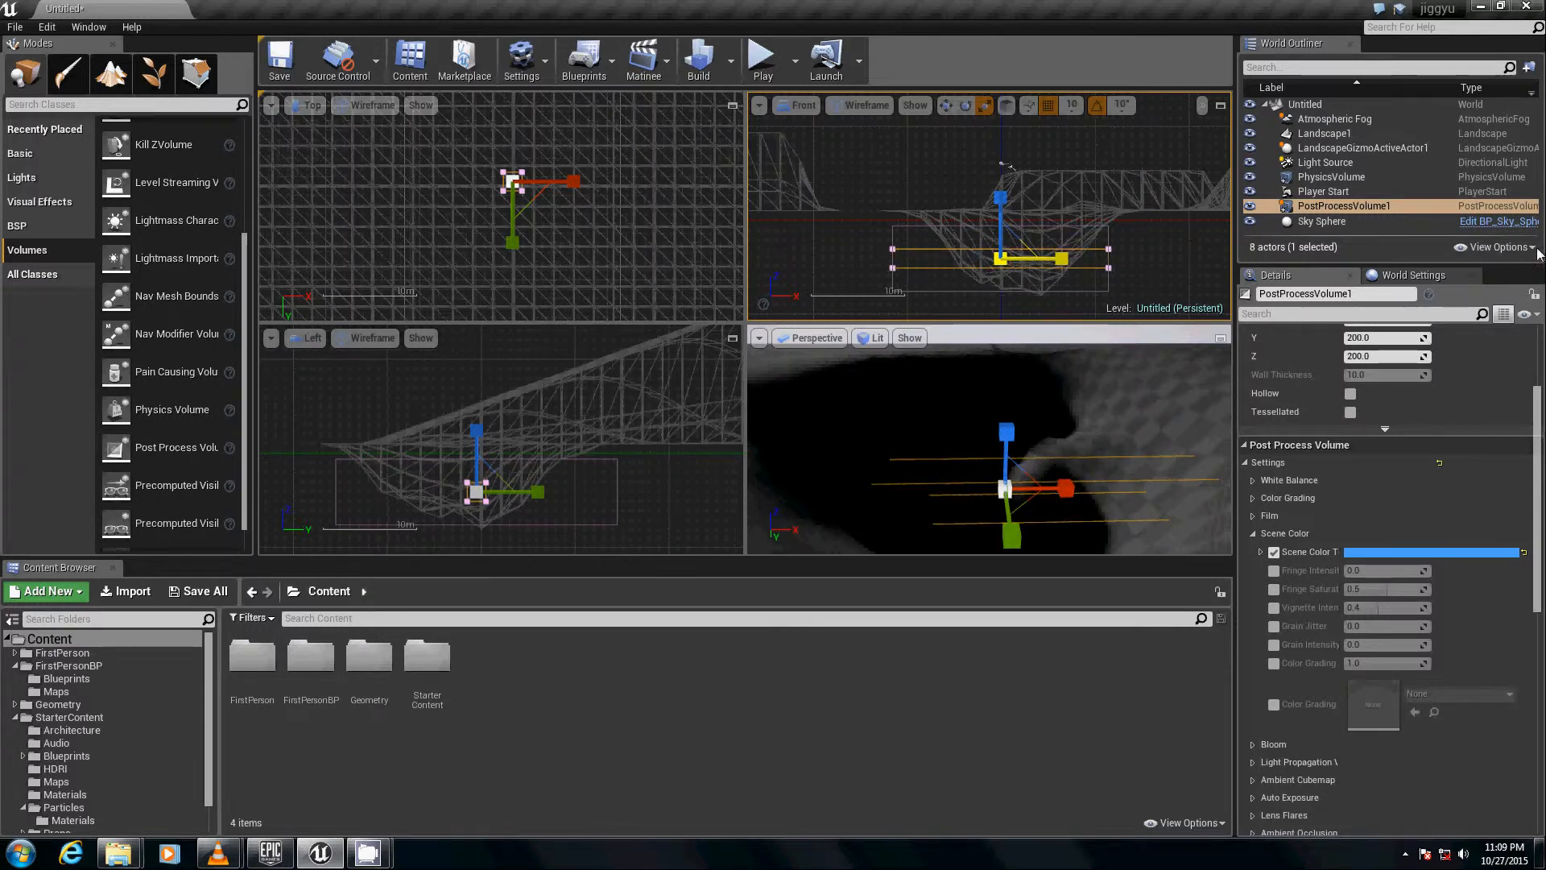
drag(1001, 200, 983, 39)
right_drag(472, 291, 460, 343)
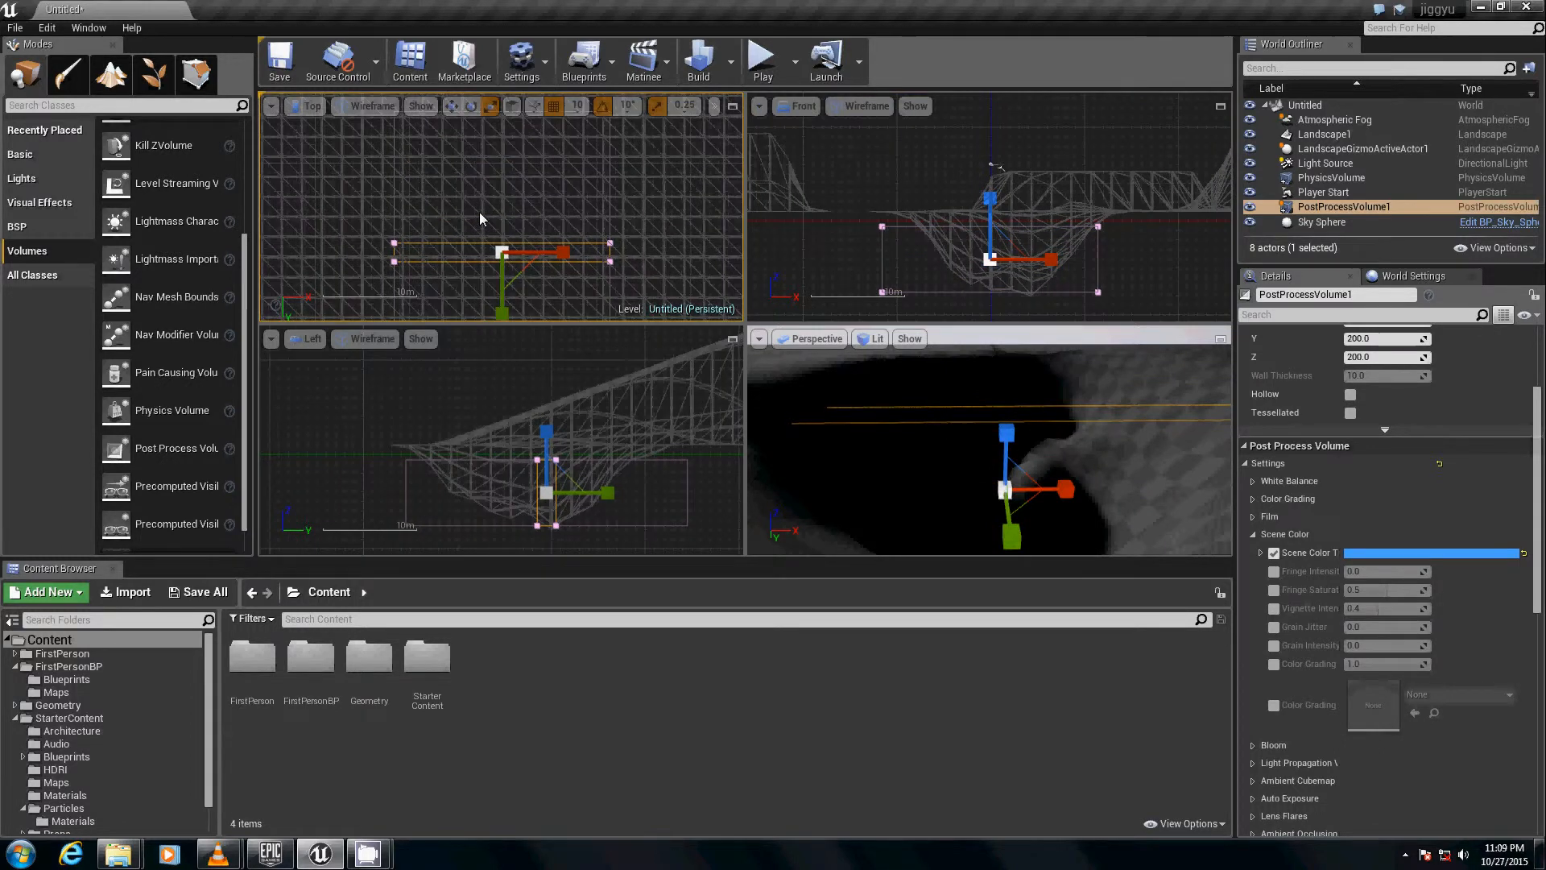
right_drag(479, 215, 494, 179)
scroll(496, 184, down, 3)
drag(516, 241, 516, 290)
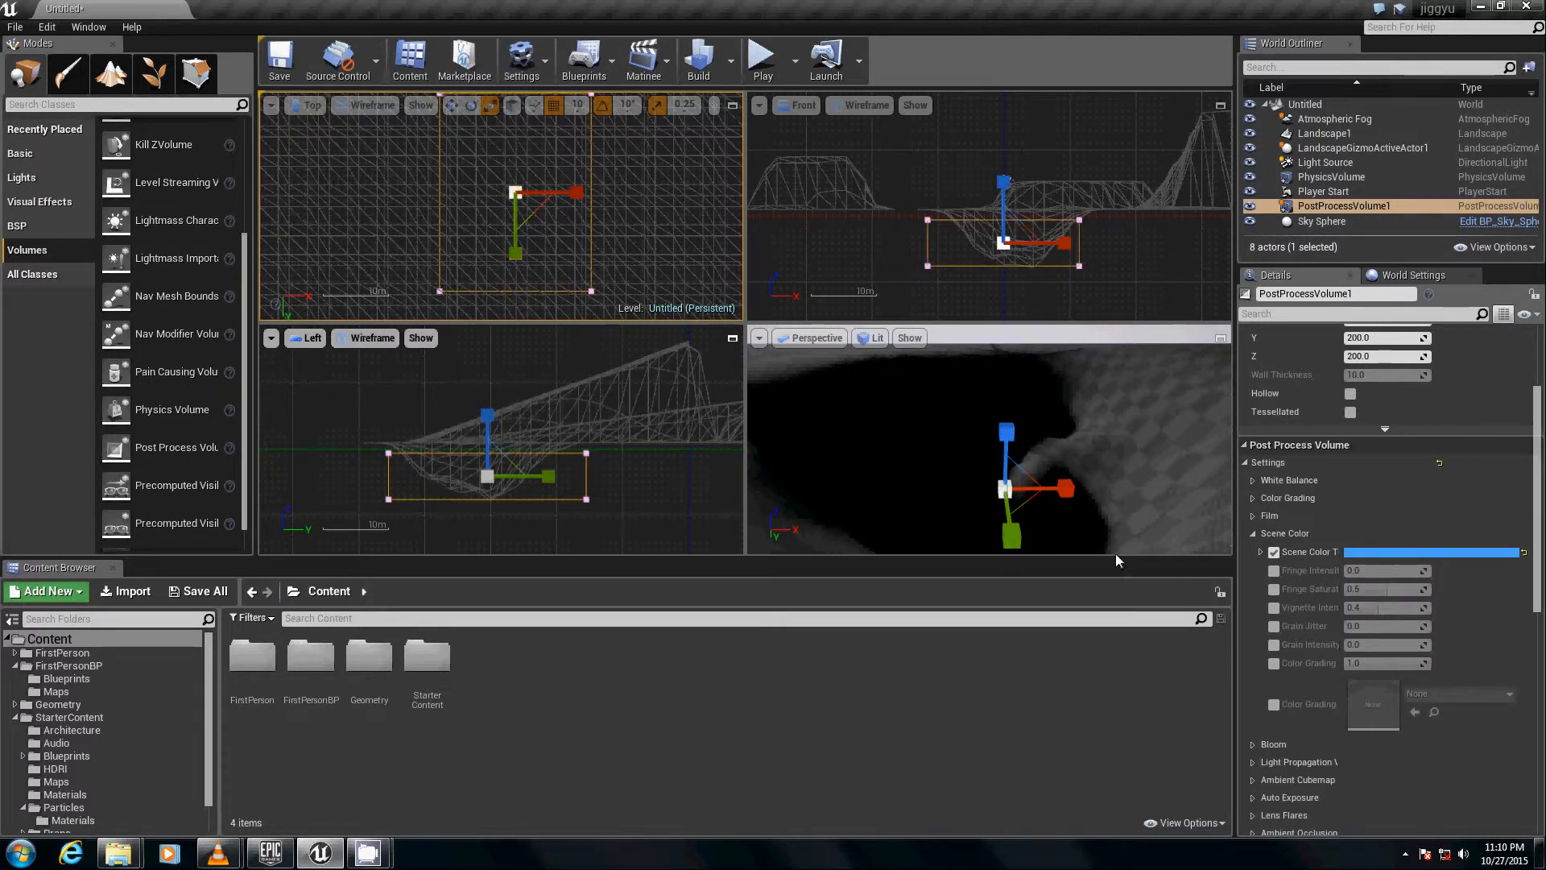
- Start a play session from a spot on the landscape near the pit
right_drag(876, 458, 780, 408)
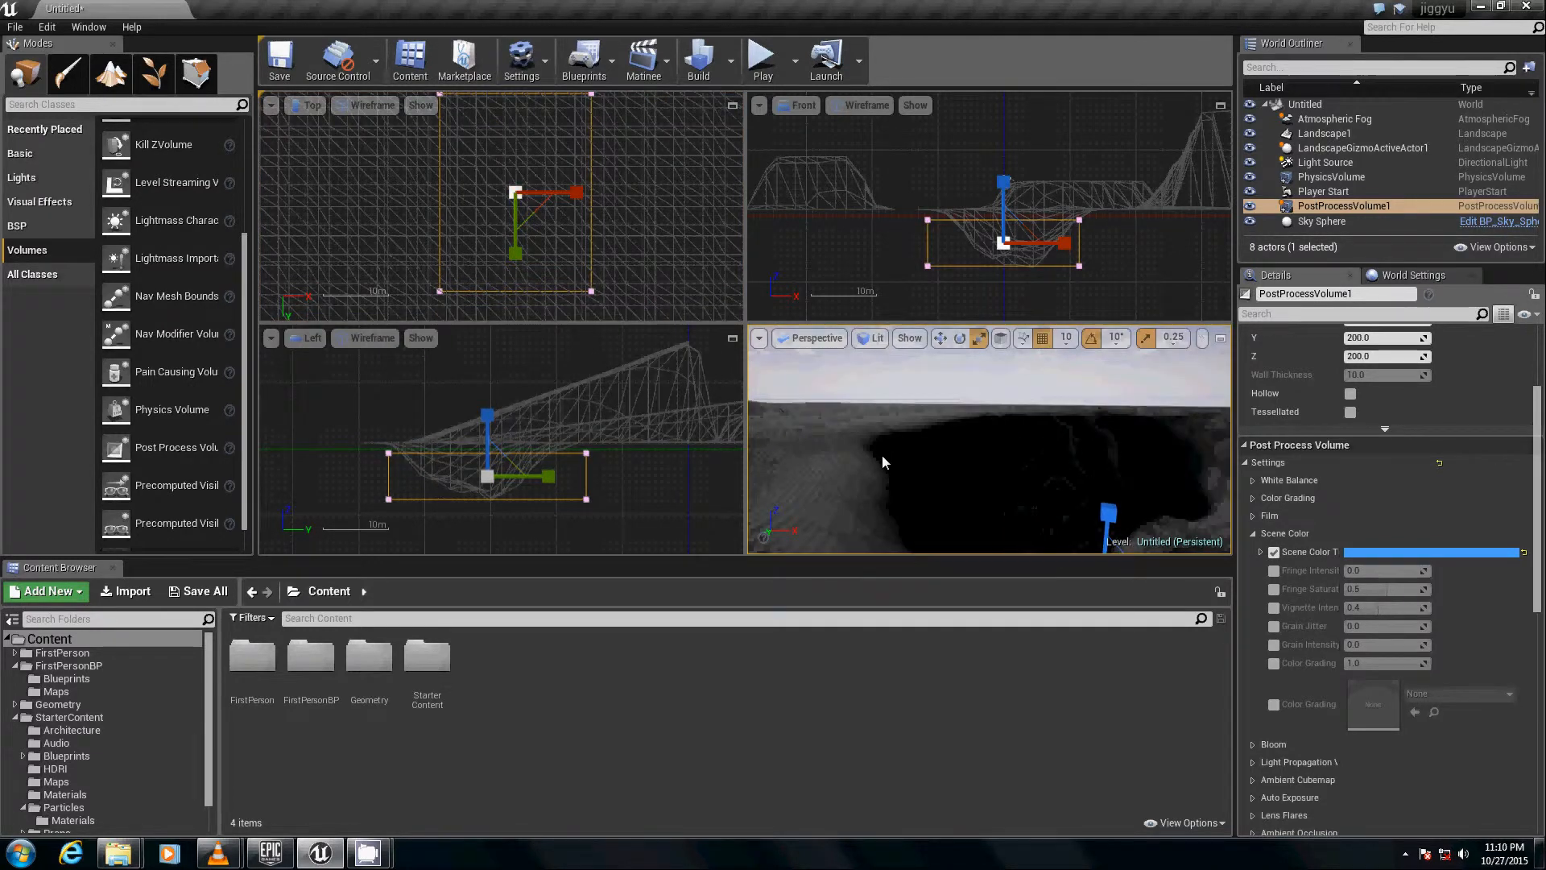
key(w)
right_drag(905, 442, 1020, 493)
right_drag(777, 129, 1036, 523)
right_click(1029, 529)
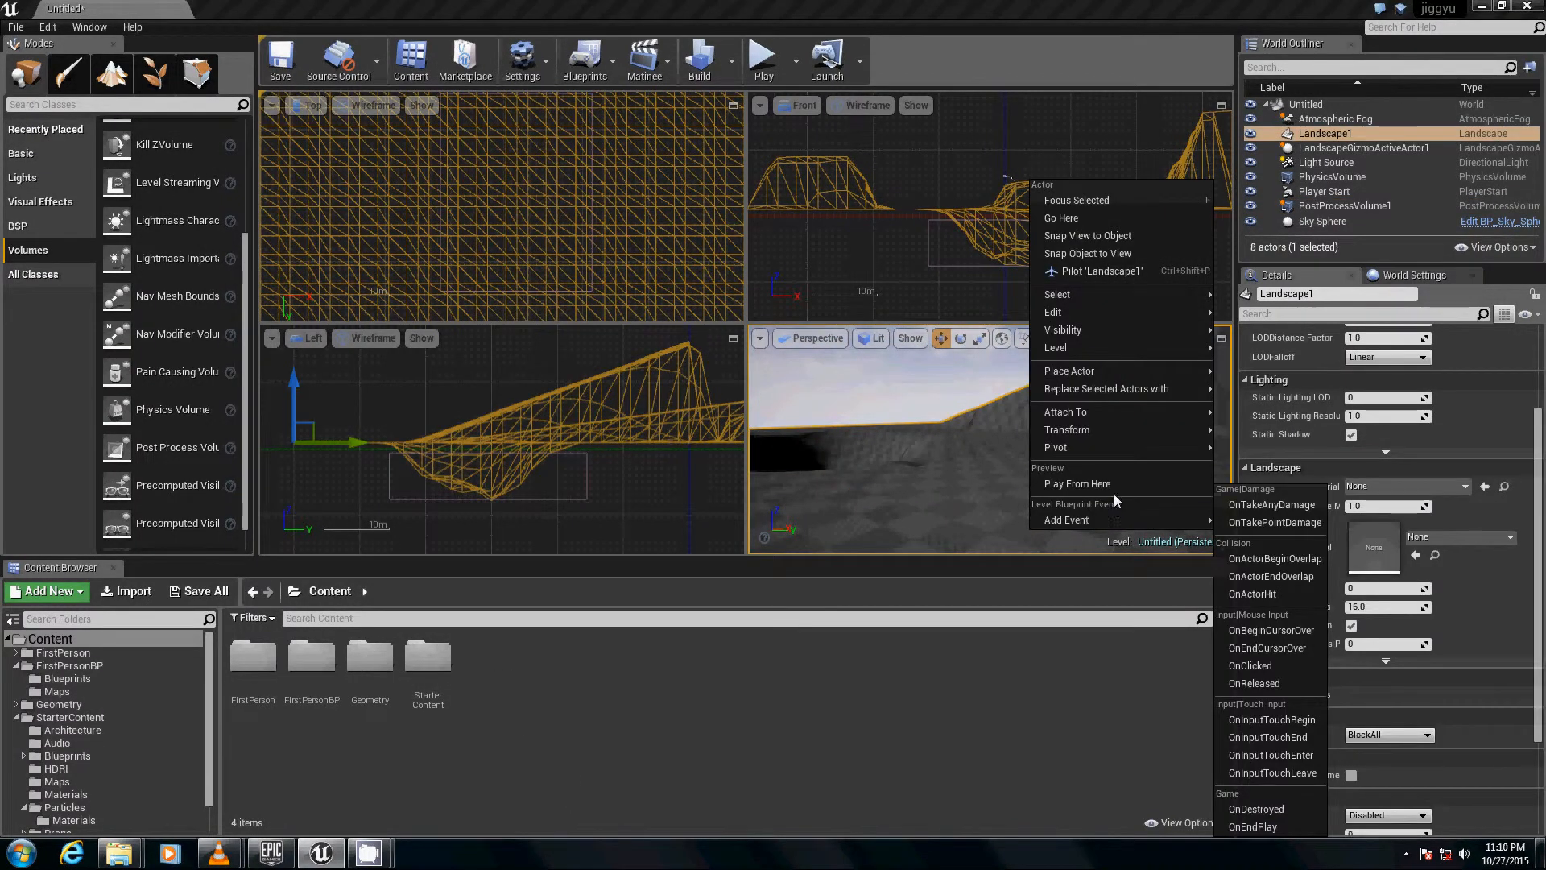
click(1113, 494)
click(765, 475)
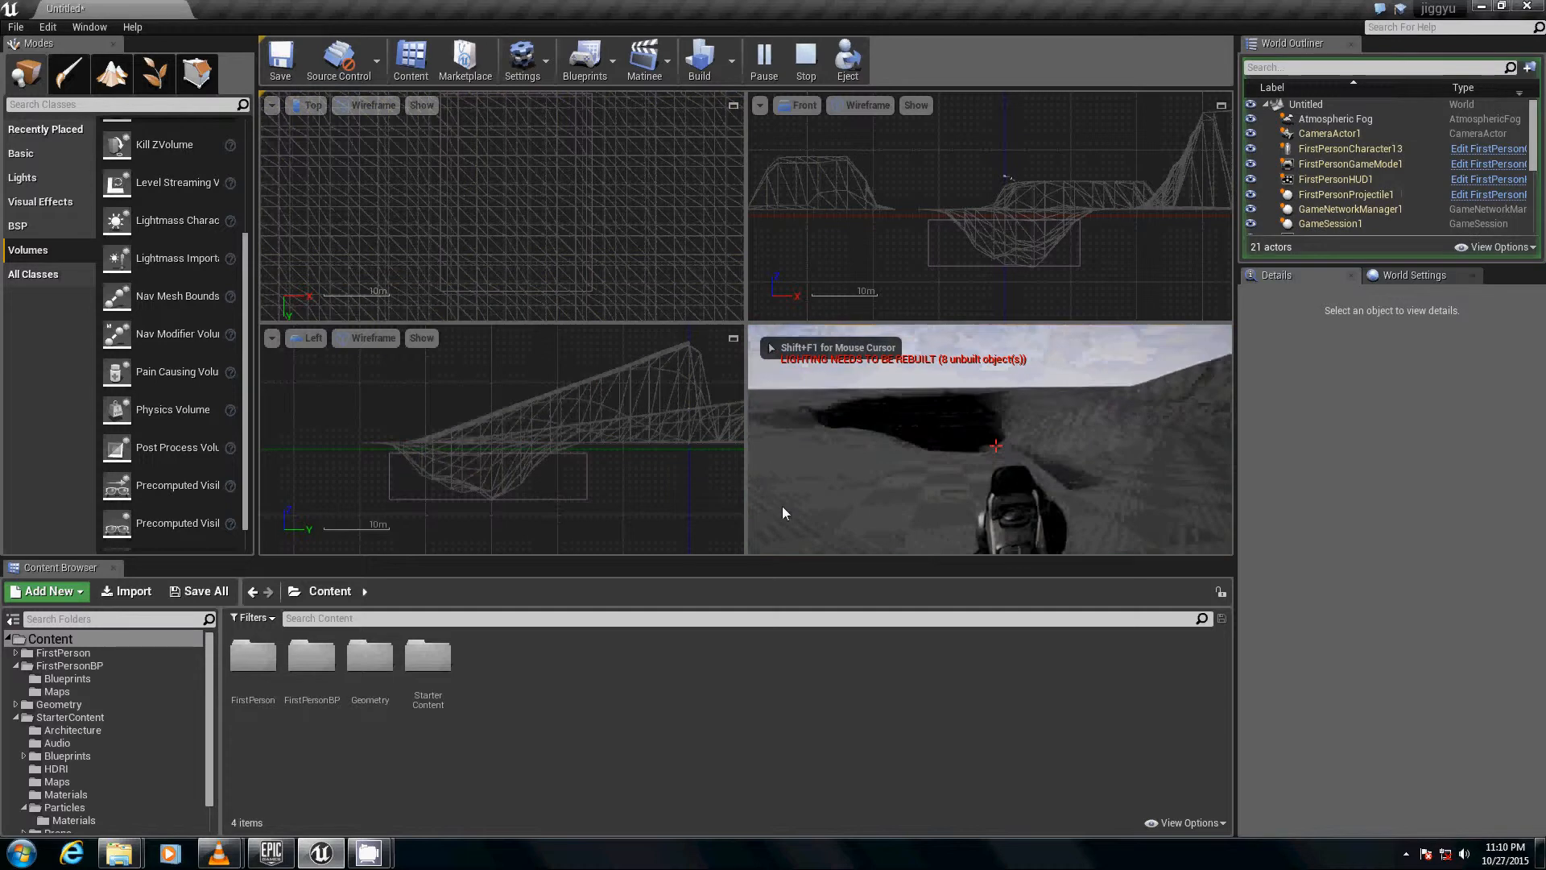
- Move the character into the pit, swim through the water volume and back out, and end the play session
key(w)
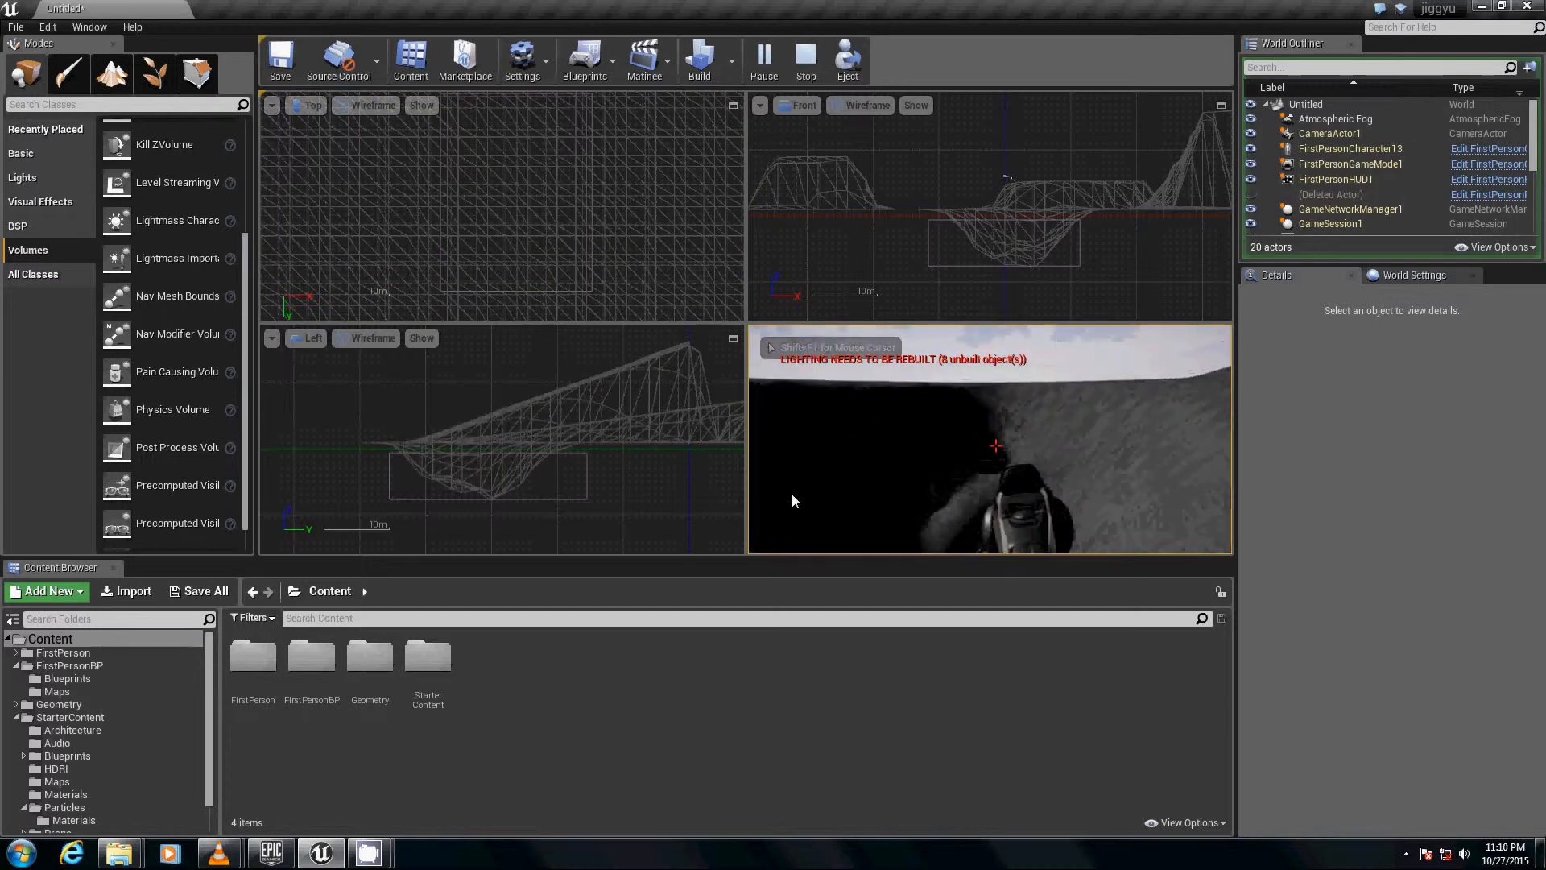
key(w)
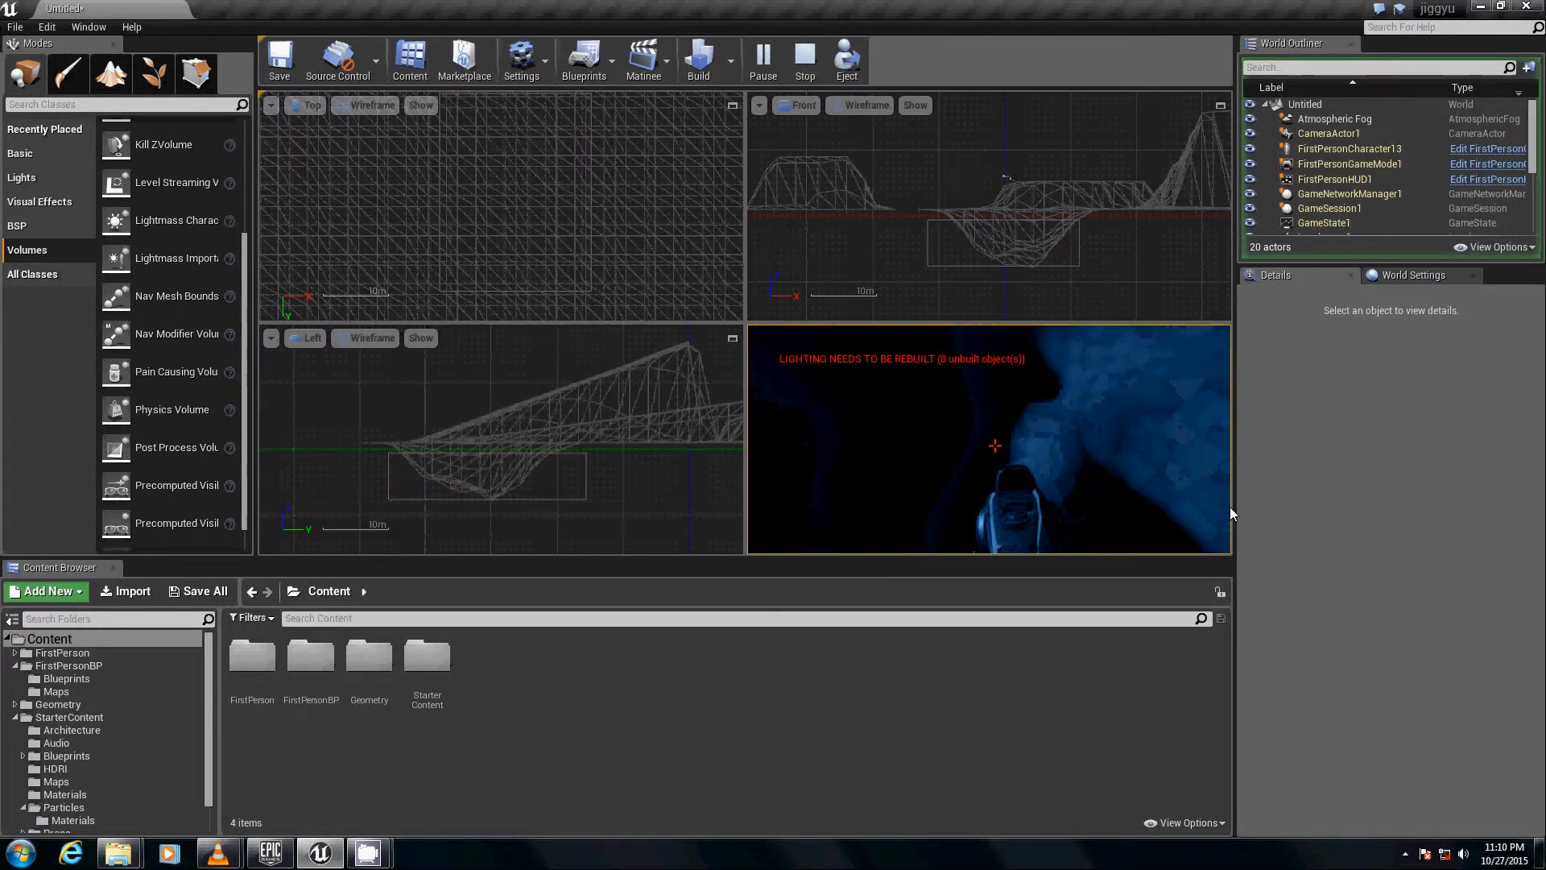
key(w)
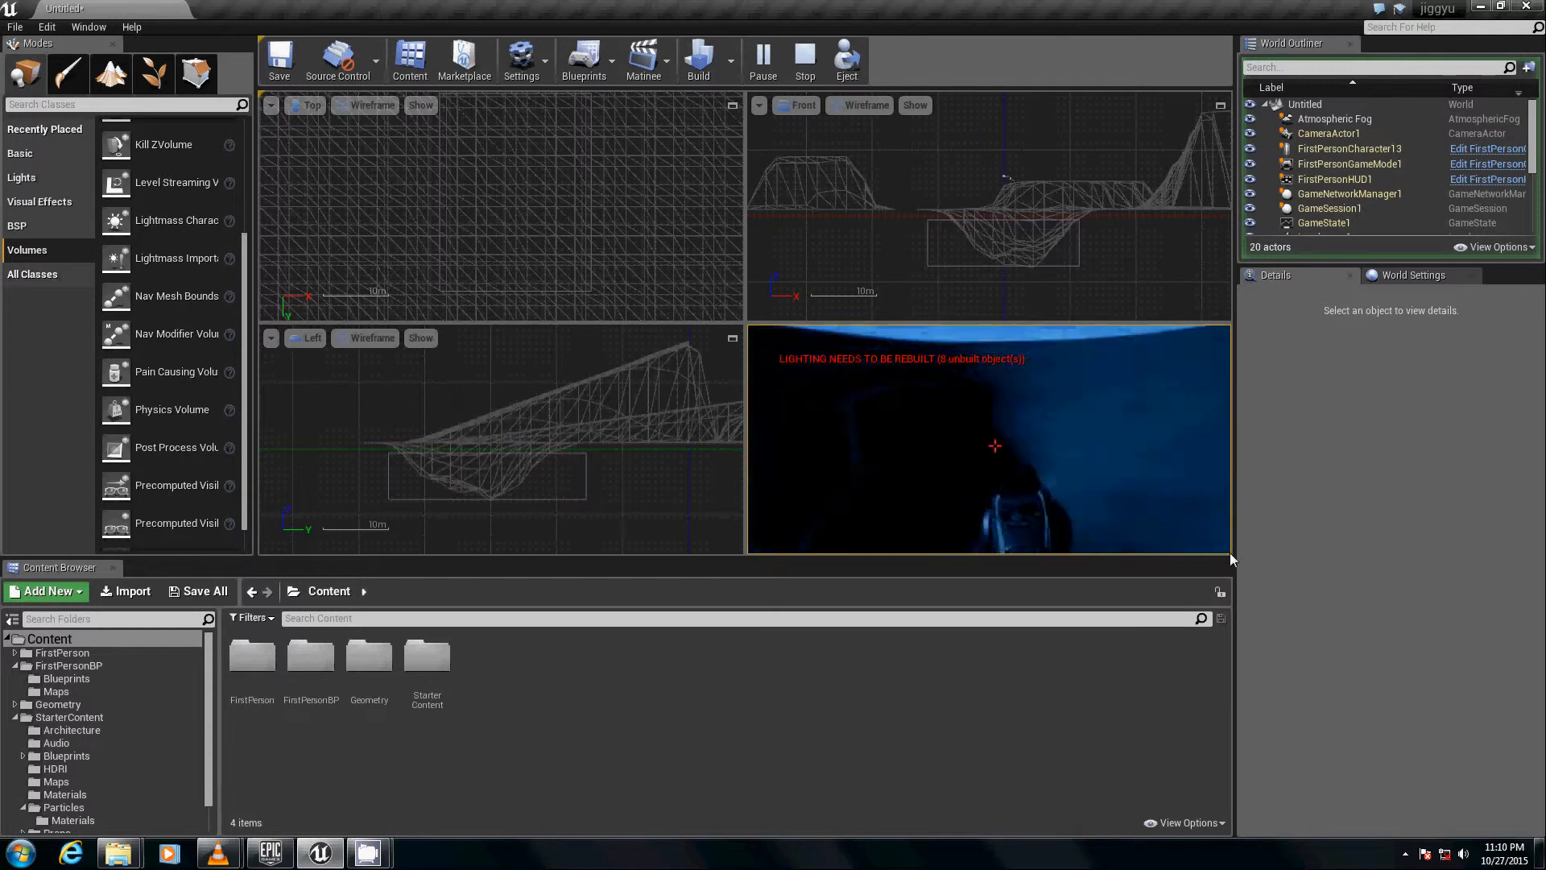
key(w)
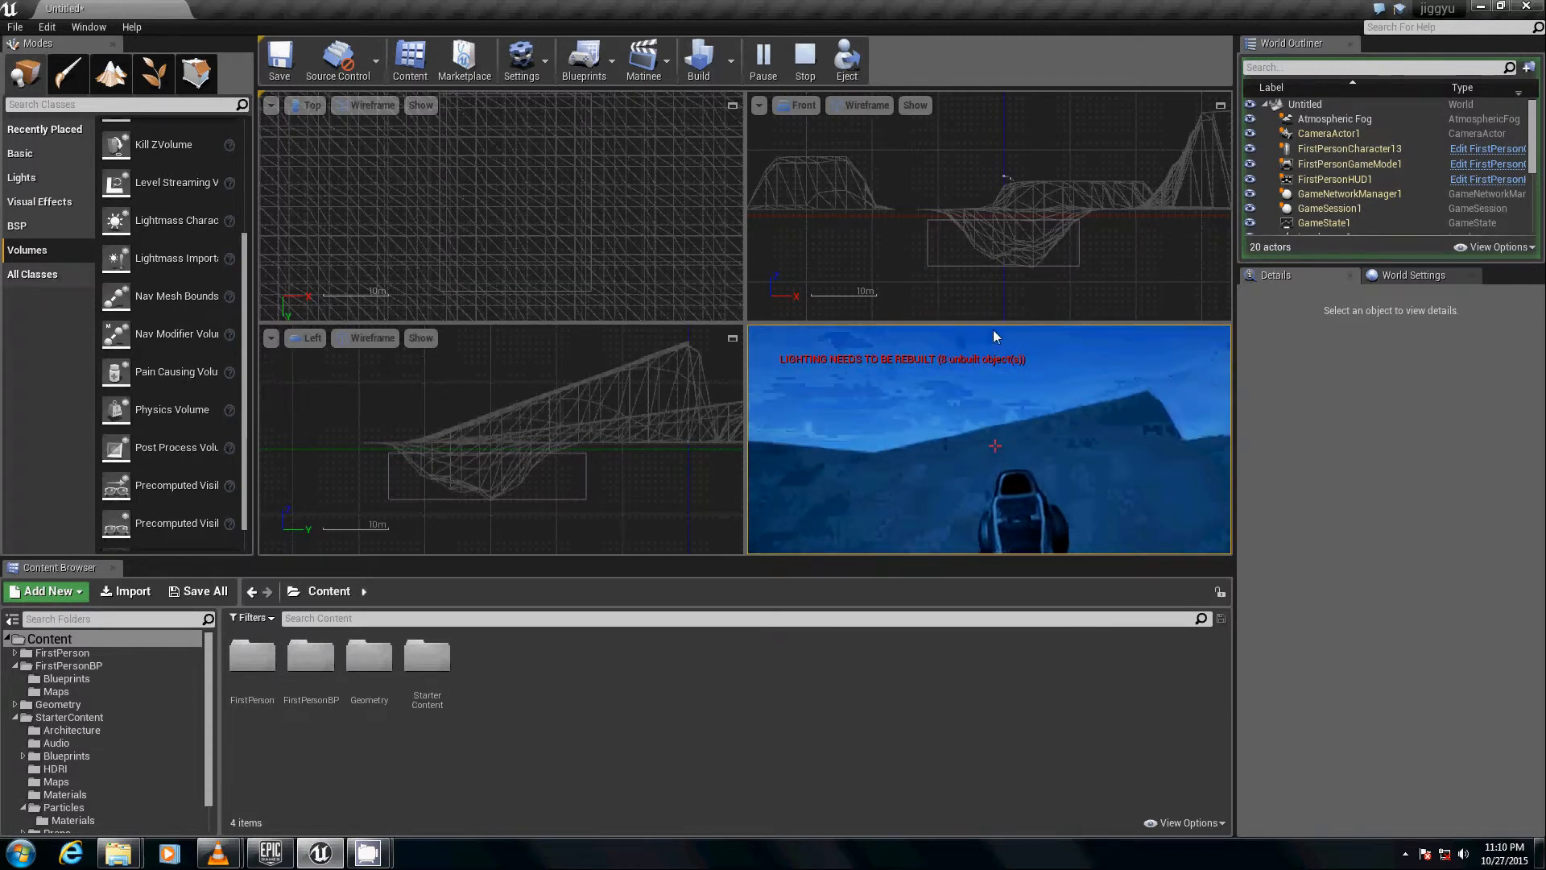
key(w)
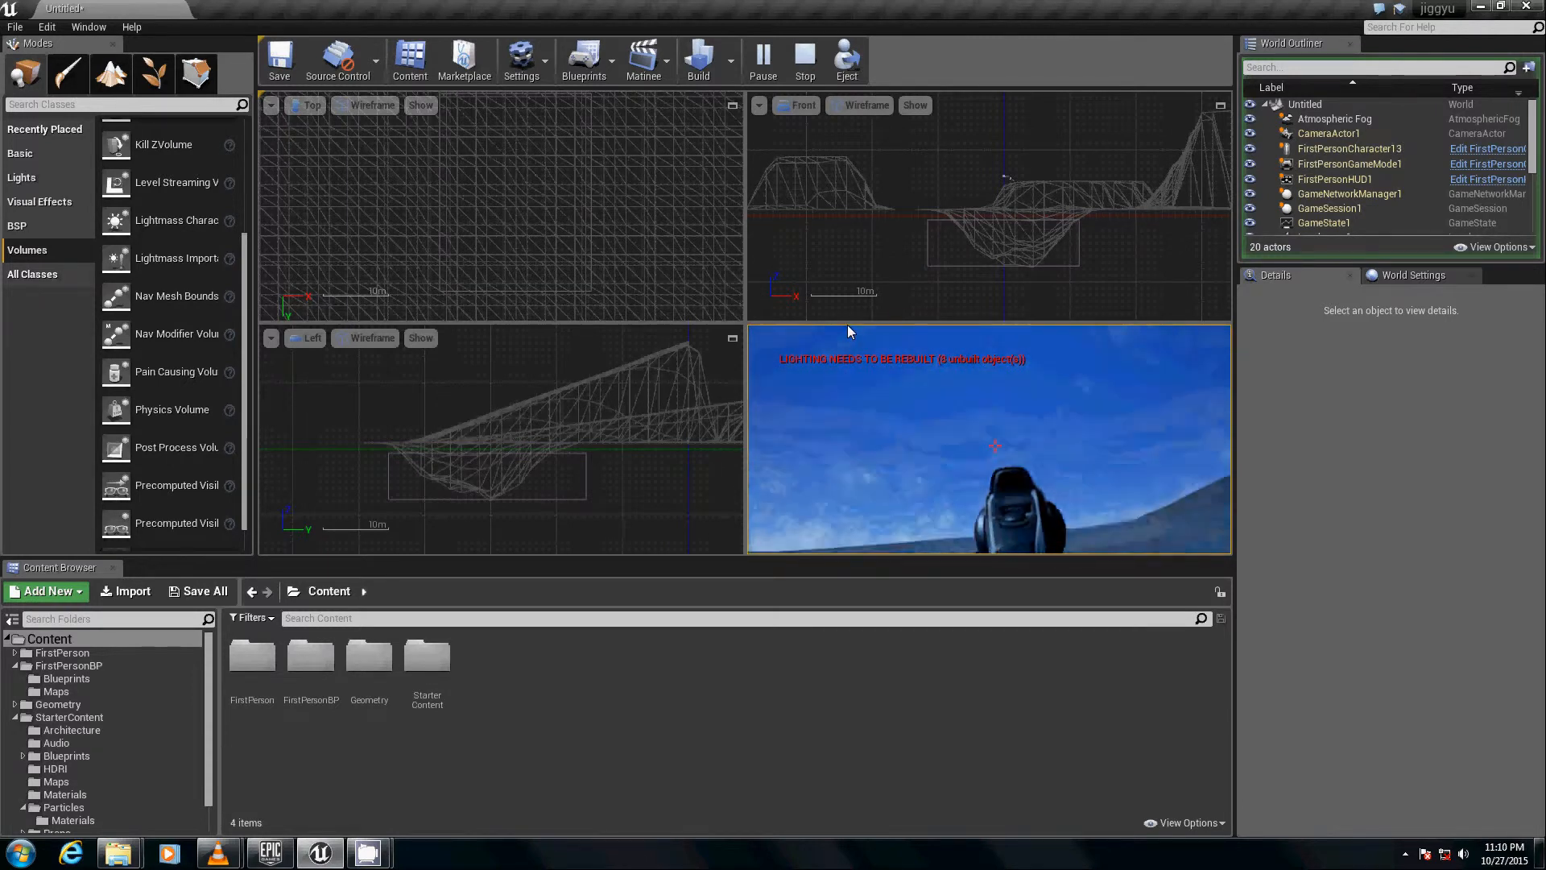
key(w)
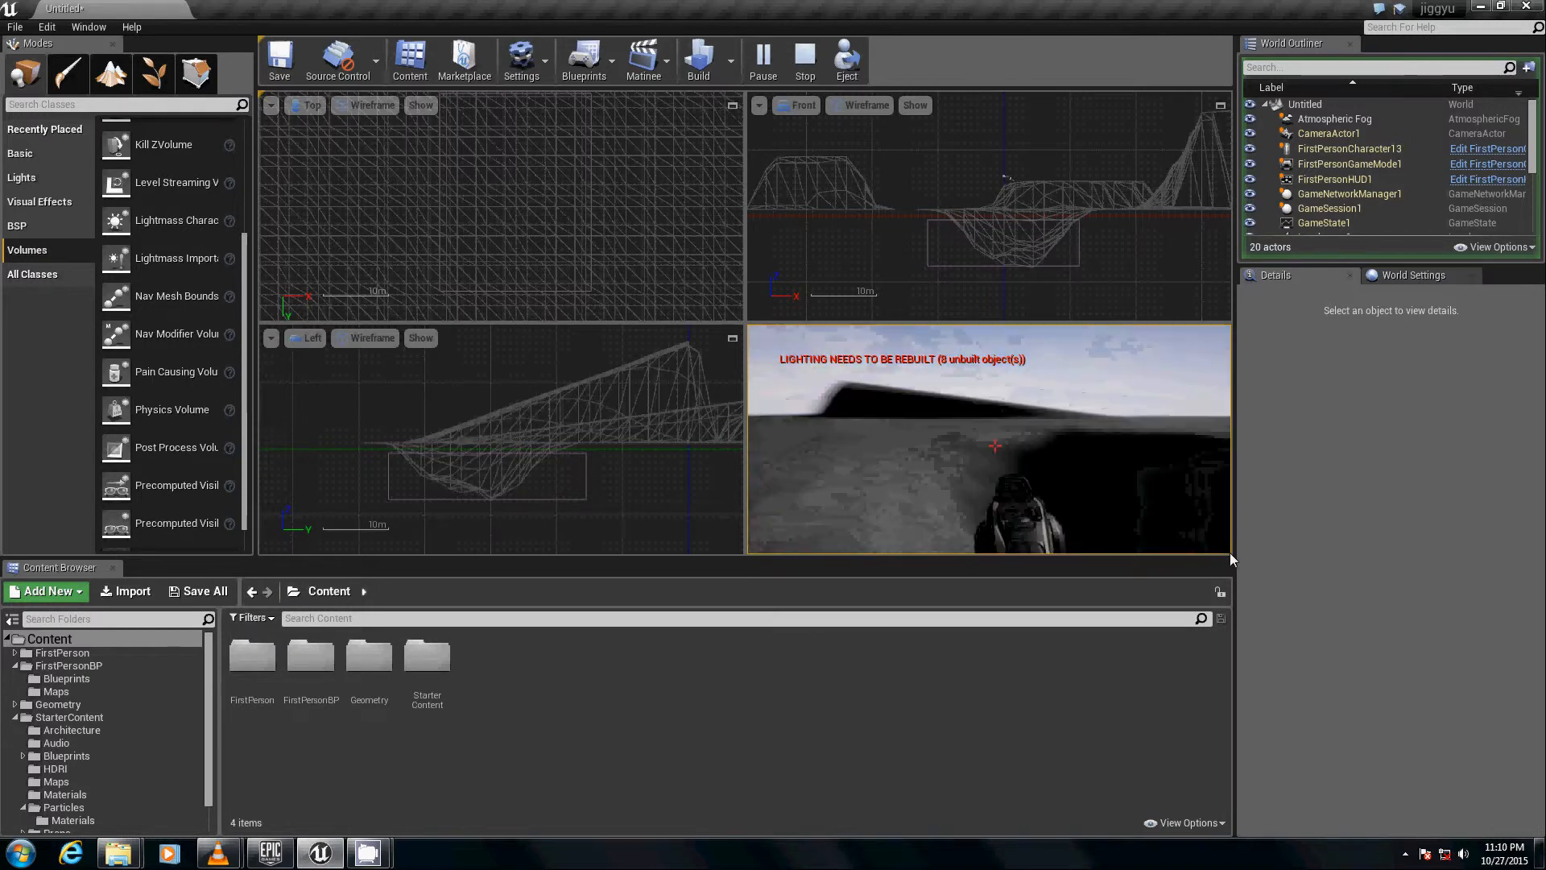
key(Escape)
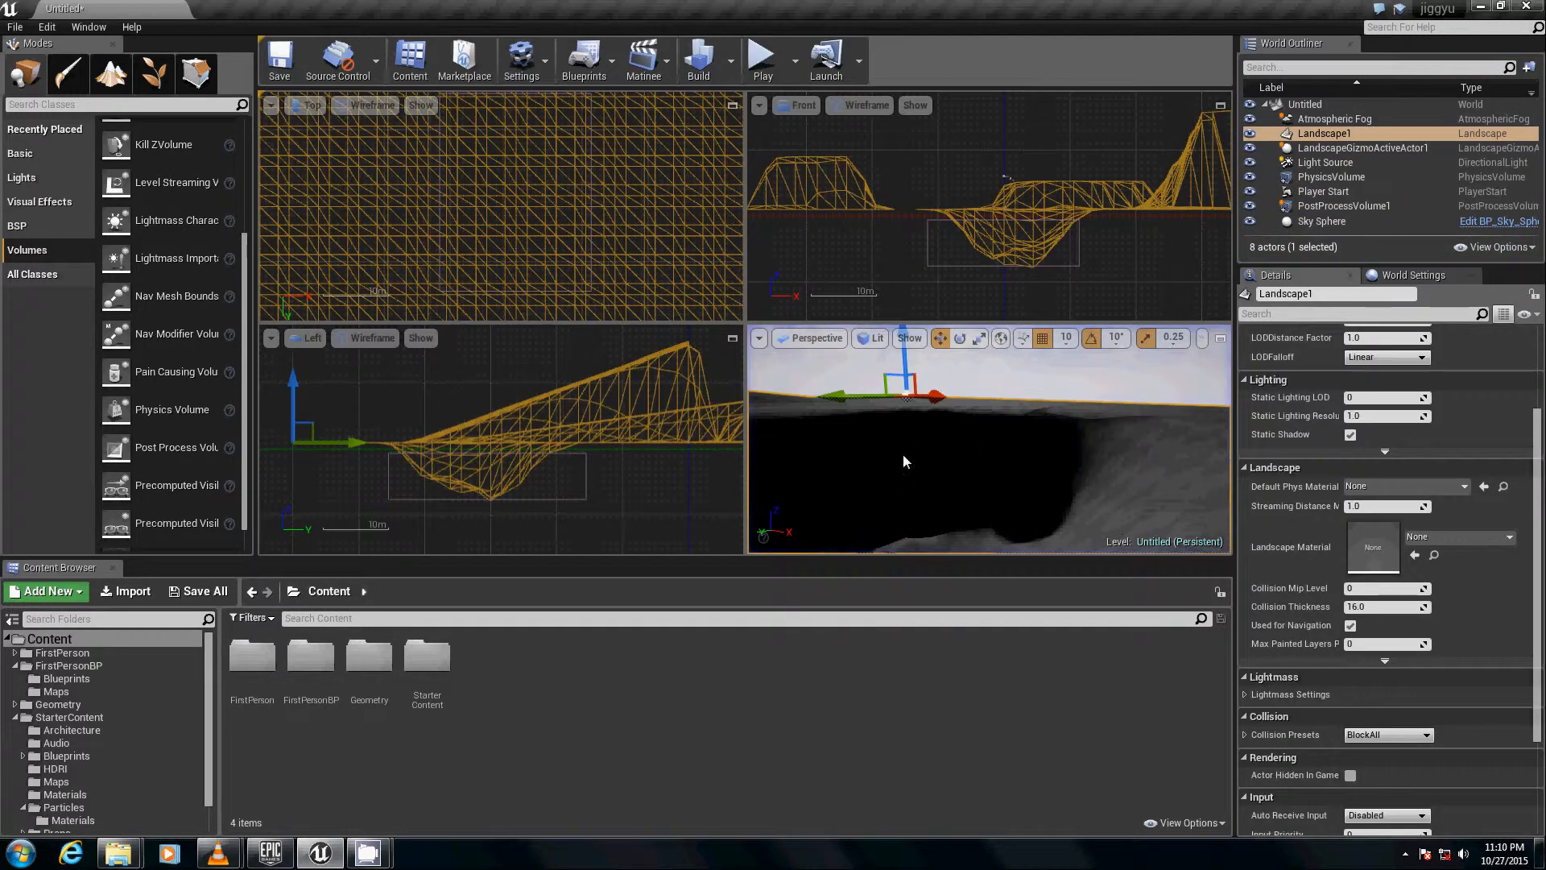
- Add a BSP box brush inside the pit and stretch it to a scale of 12.25 along X
right_drag(902, 454, 631, 343)
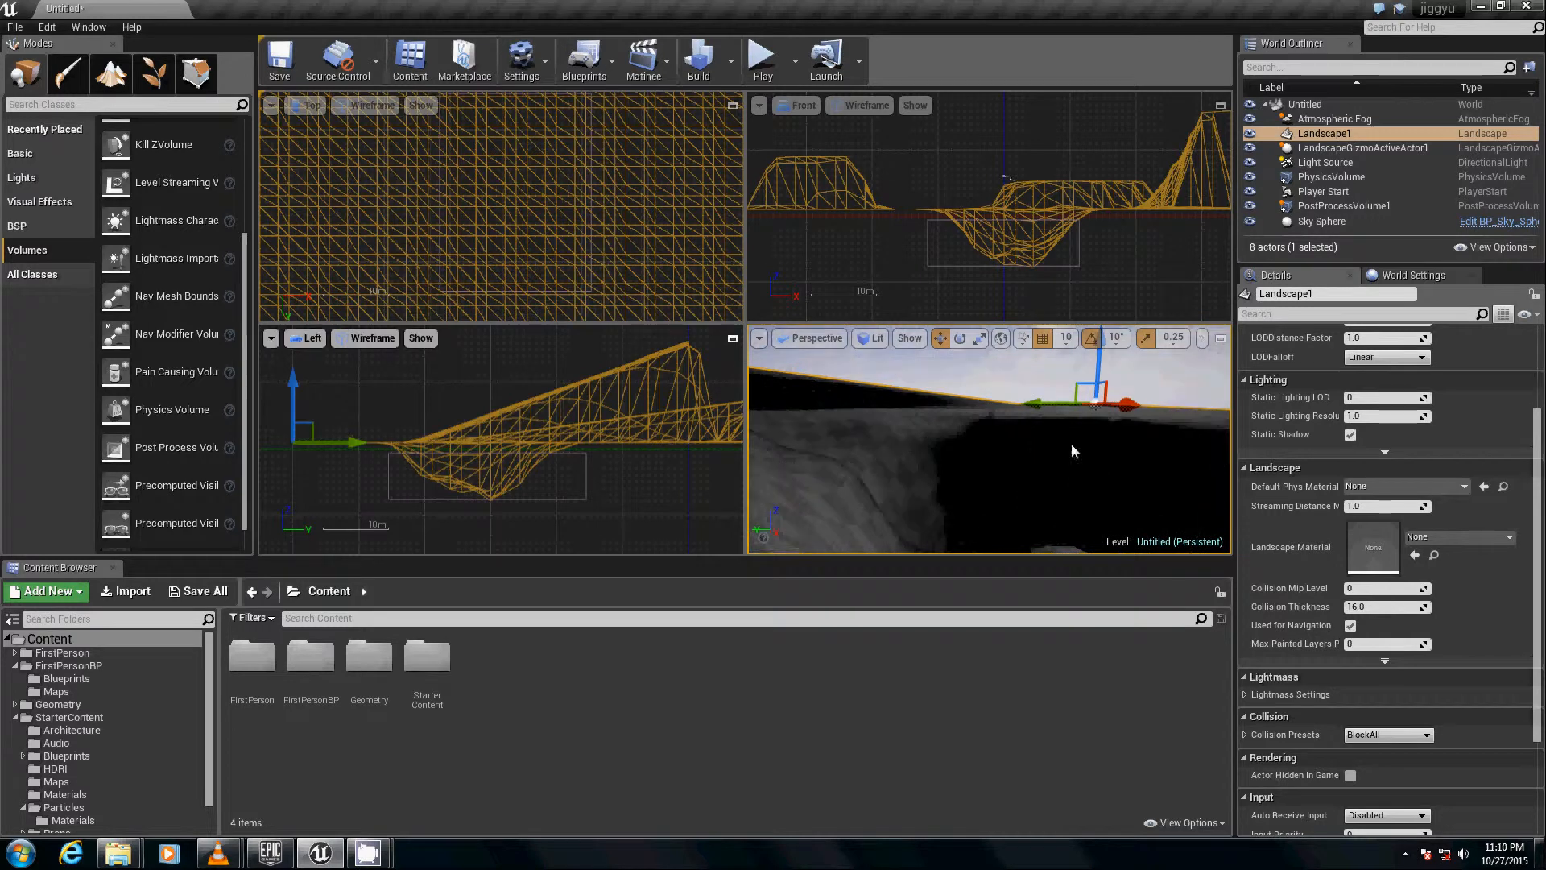
click(664, 494)
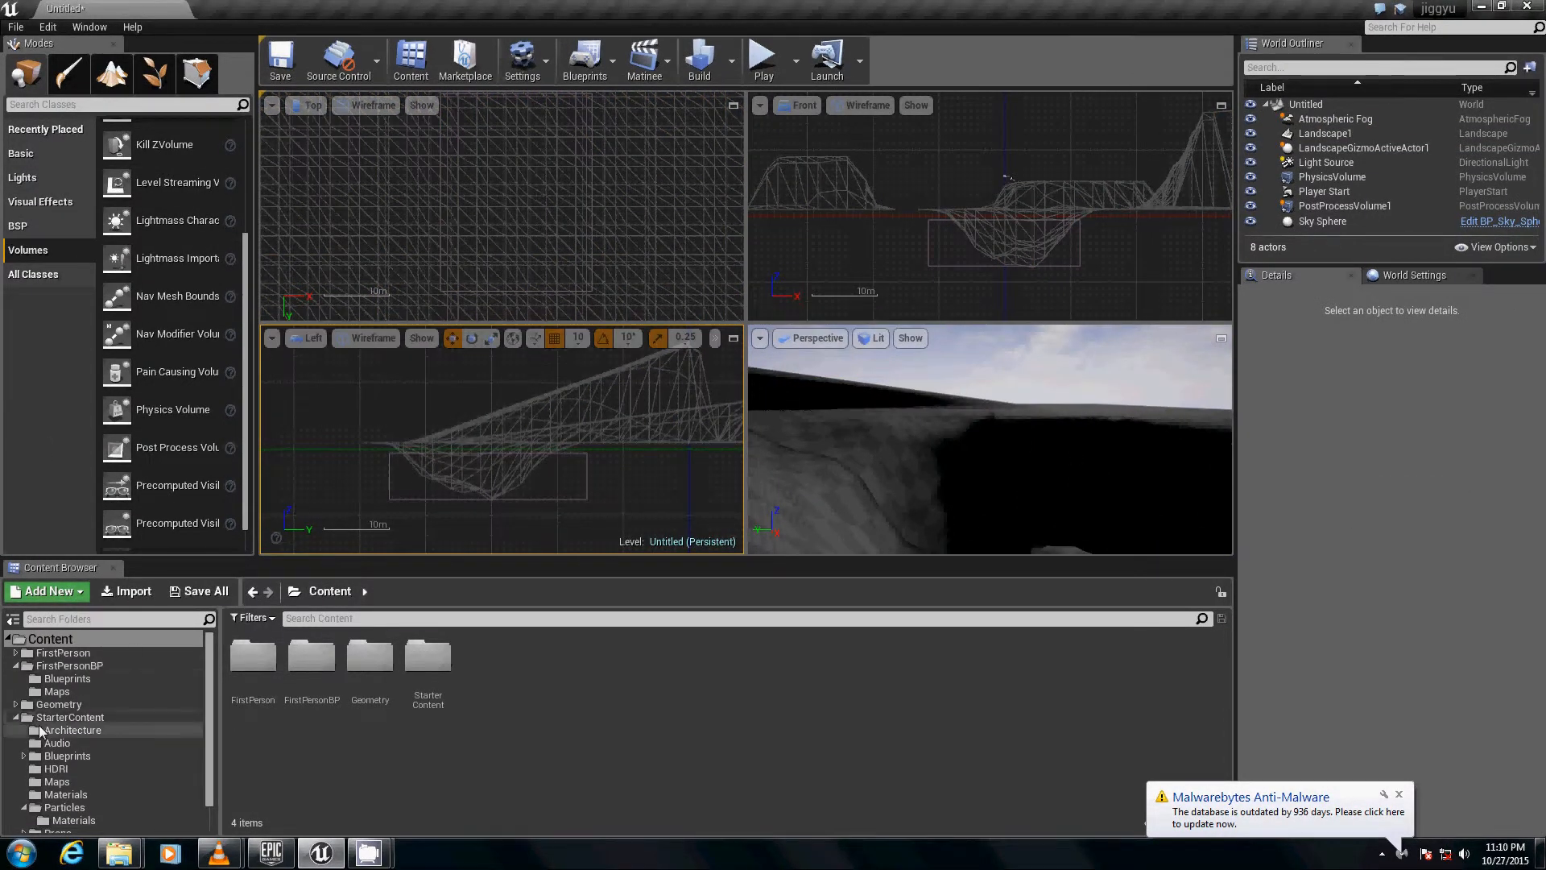
click(47, 155)
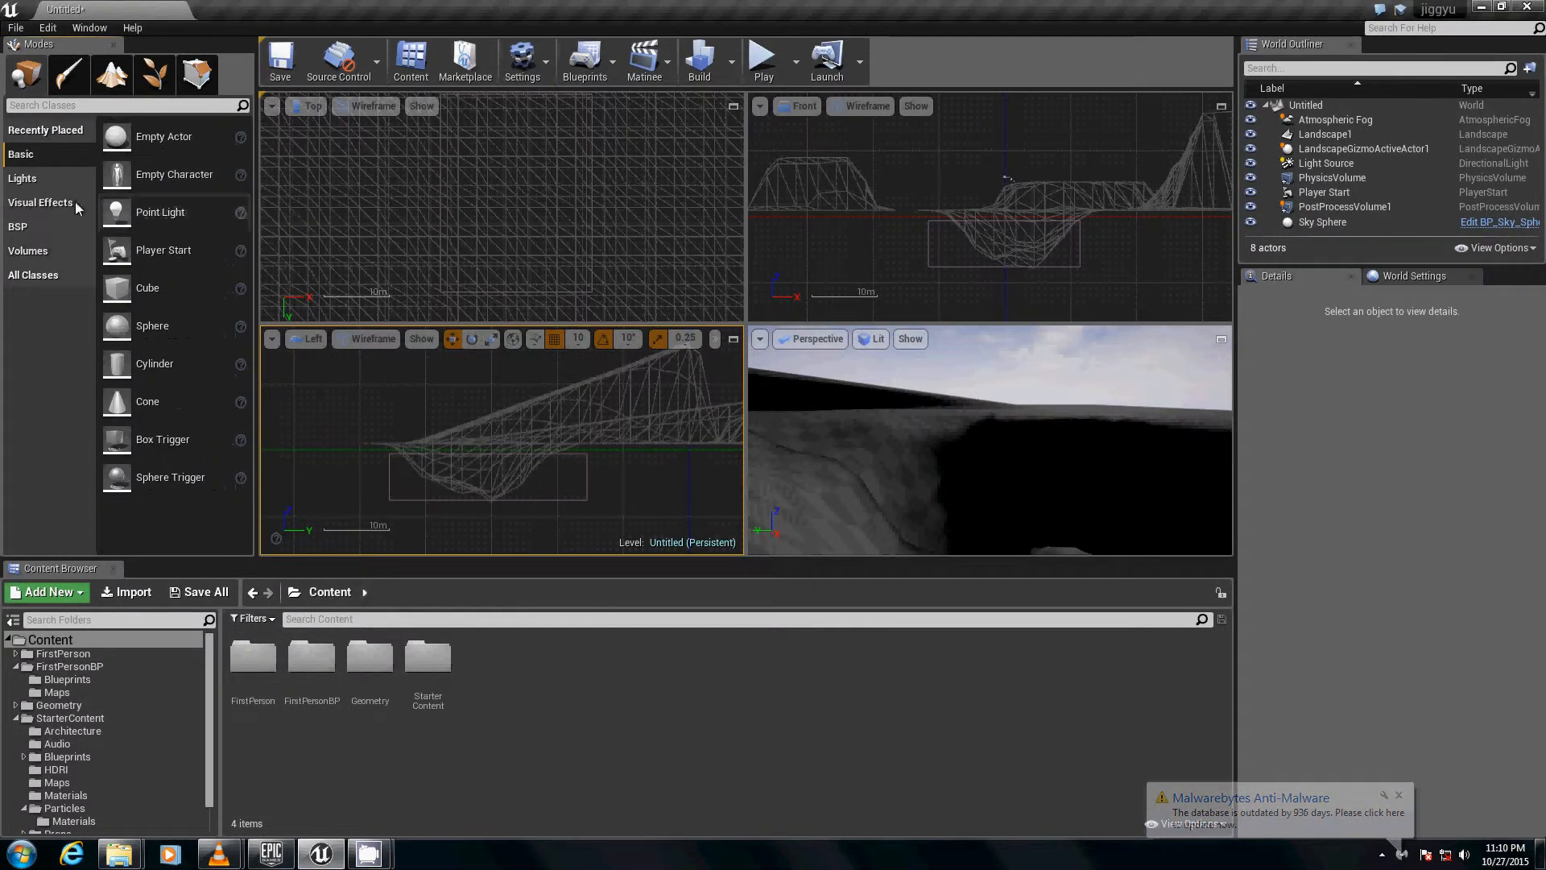
click(43, 233)
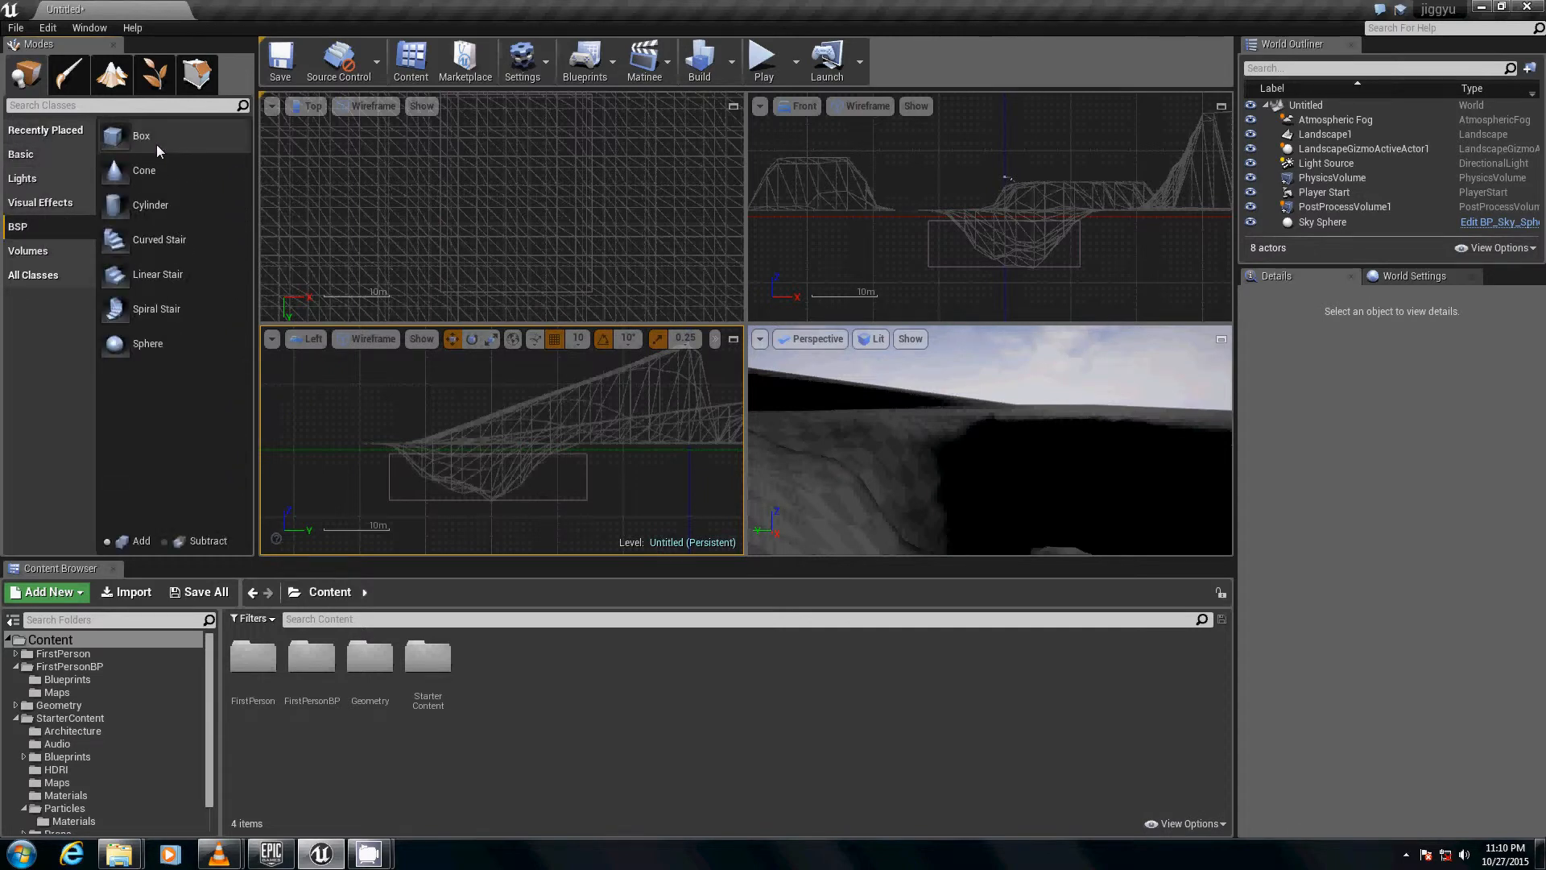
drag(157, 143, 872, 245)
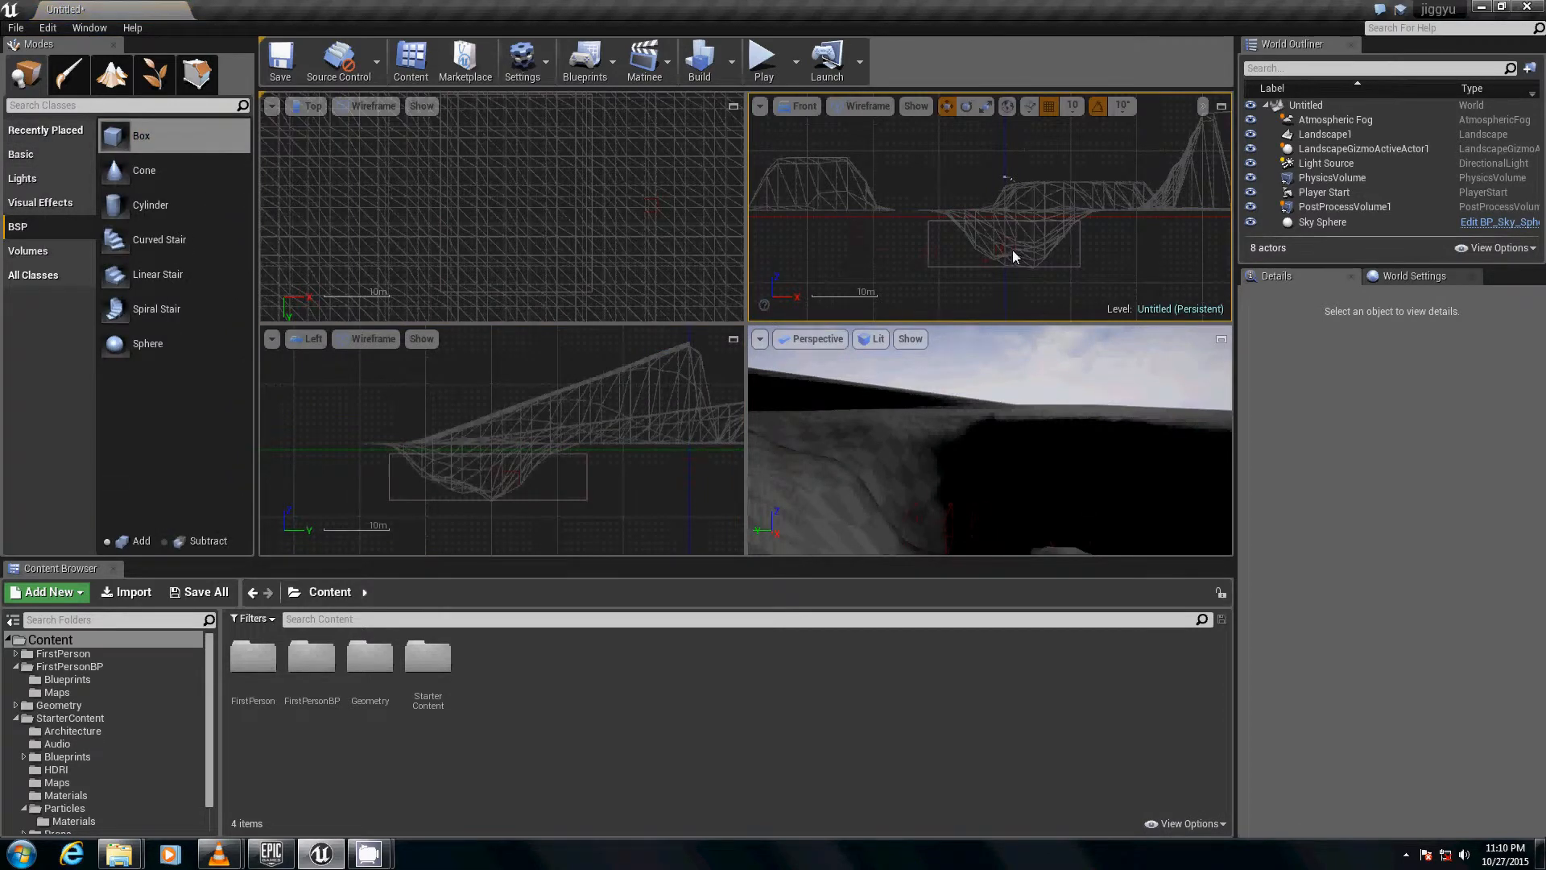
drag(1012, 250, 1012, 250)
mouse_move(1113, 259)
right_down()
mouse_move(958, 257)
mouse_move(1029, 256)
right_up()
scroll(956, 256, up, 4)
drag(1034, 256, 1045, 251)
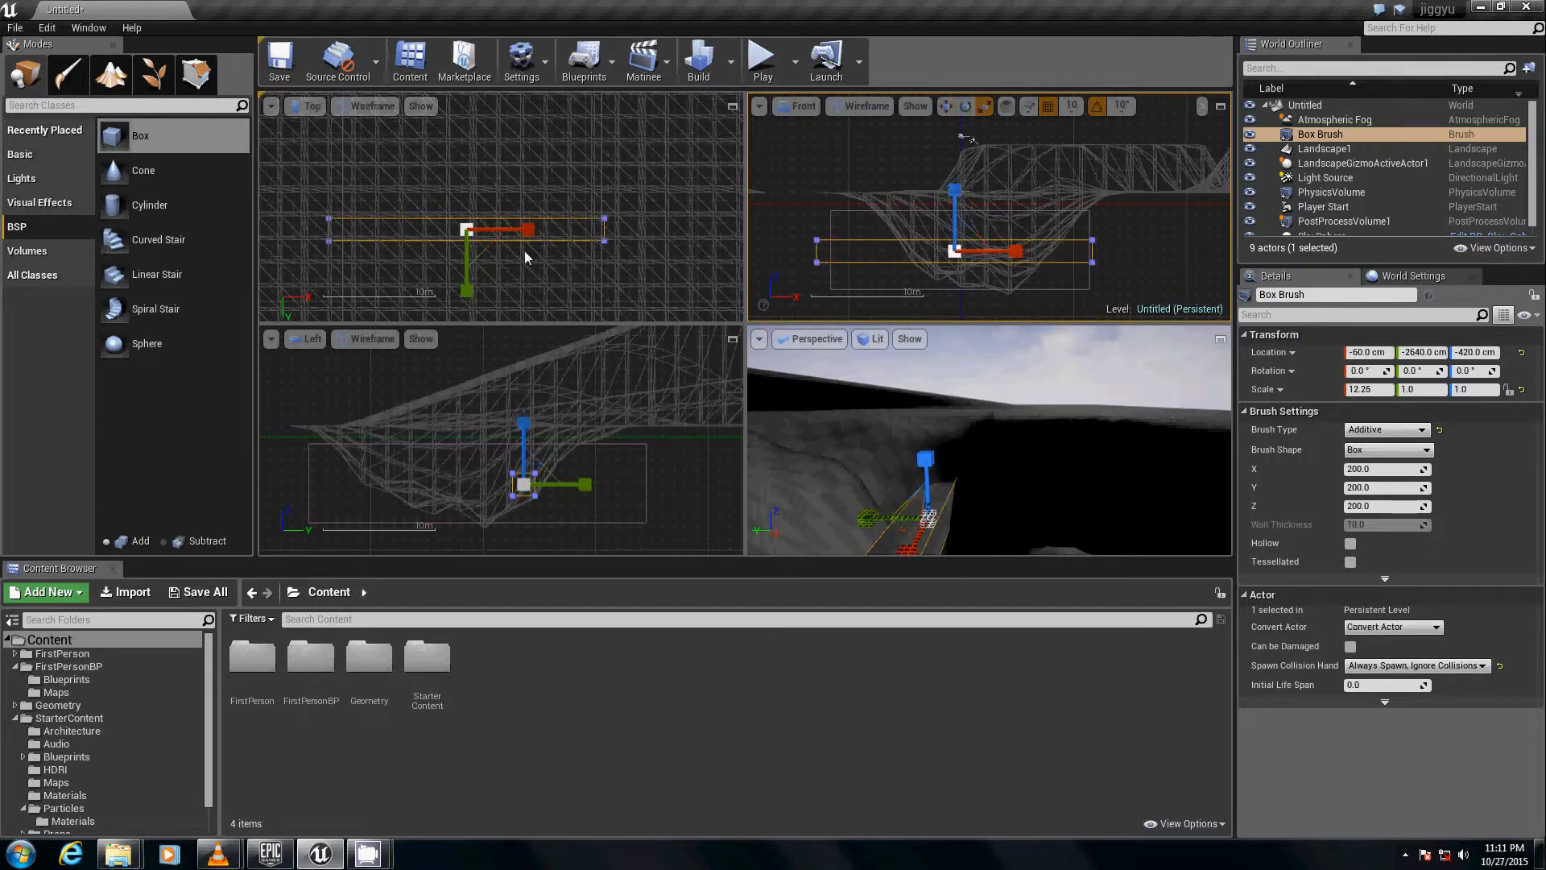
- Move the box brush along Y to -3150 cm, within the outline of the water volume
right_drag(501, 232, 505, 188)
scroll(565, 303, down, 4)
key(w)
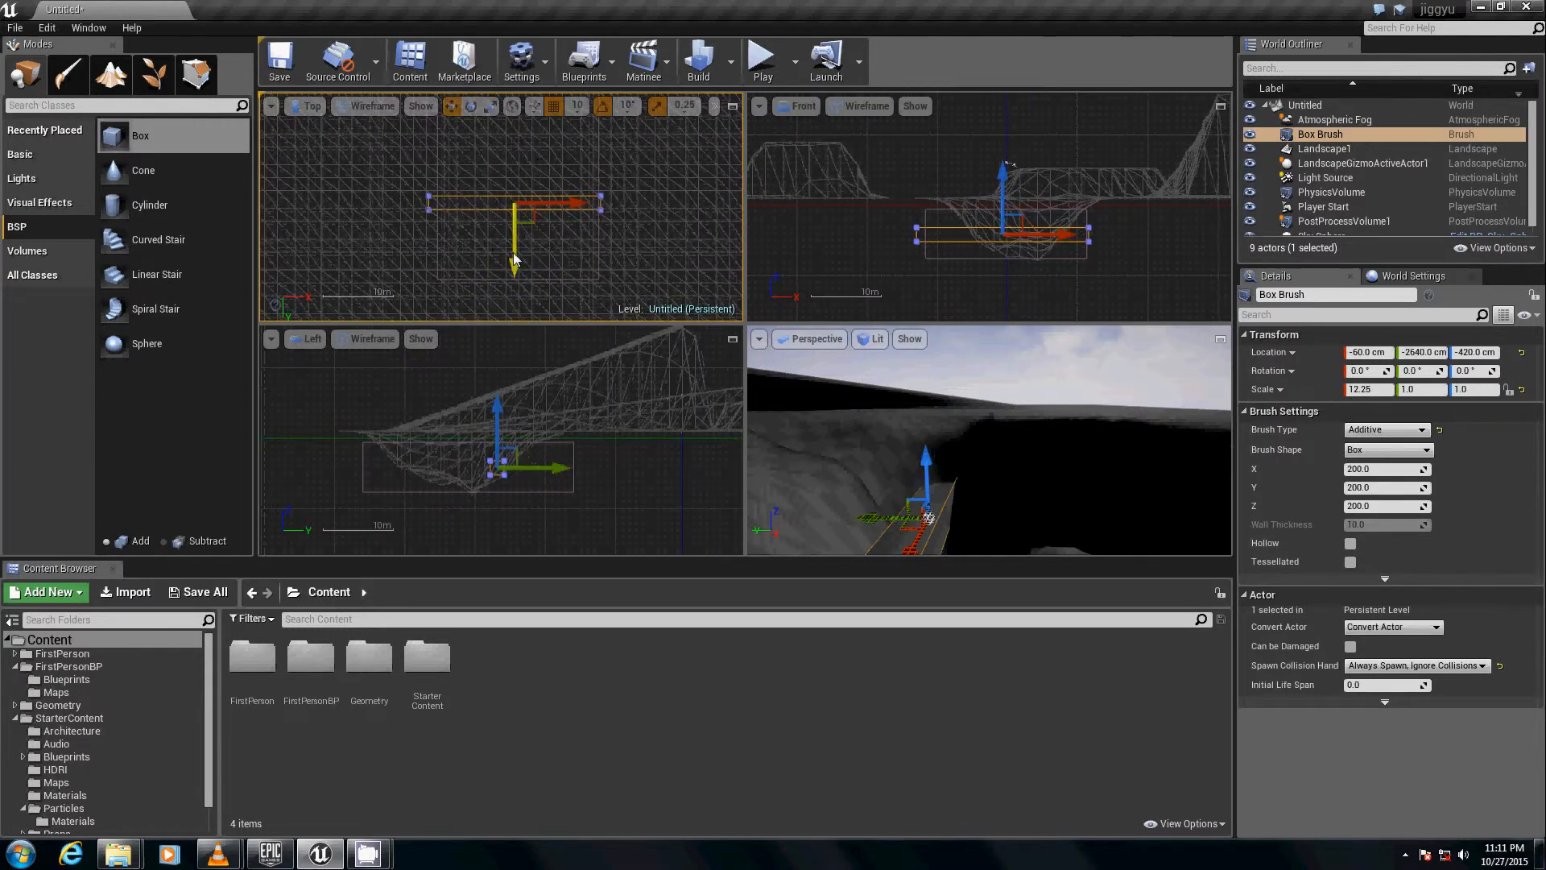
drag(514, 254, 514, 195)
right_drag(488, 192, 478, 288)
scroll(483, 286, down, 2)
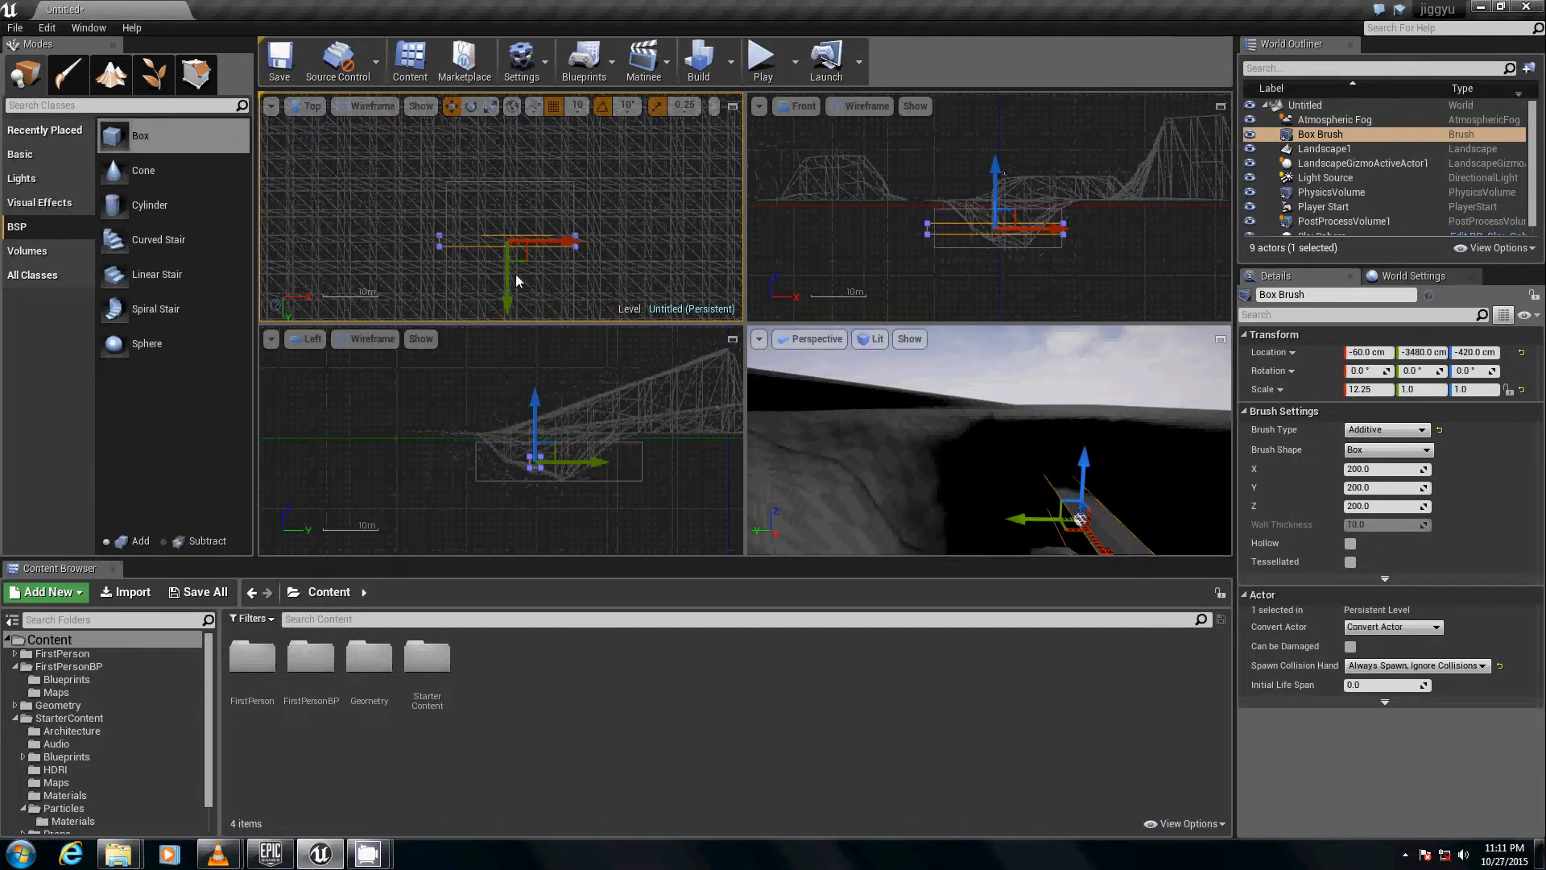
drag(509, 285, 509, 302)
right_drag(482, 237, 488, 173)
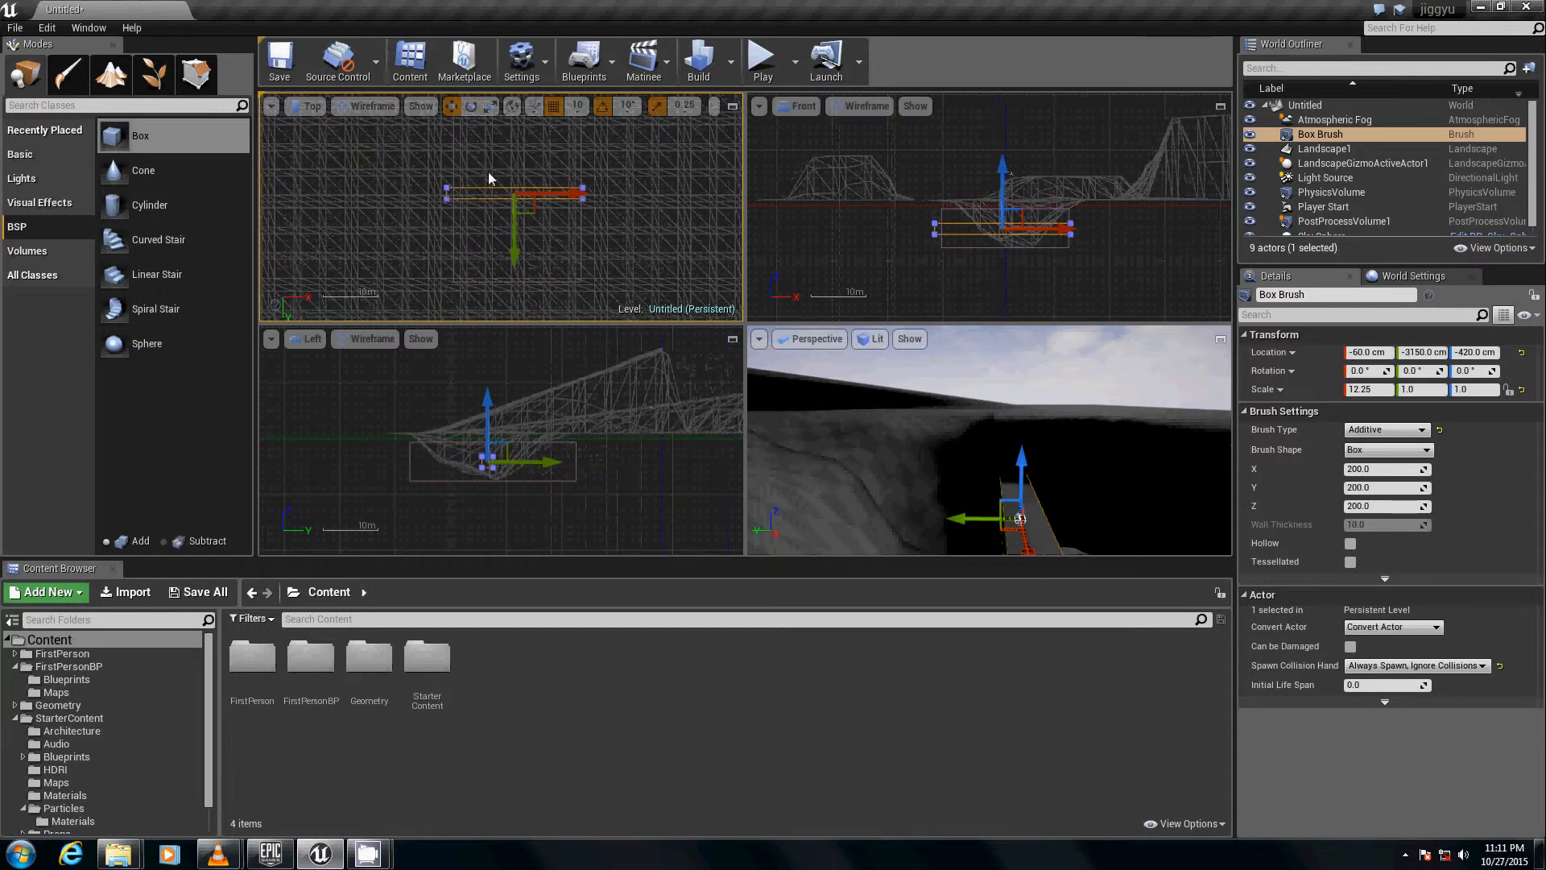
- Scale the box brush to 16.0 along Y, and delete the brush from the level
drag(532, 354, 531, 451)
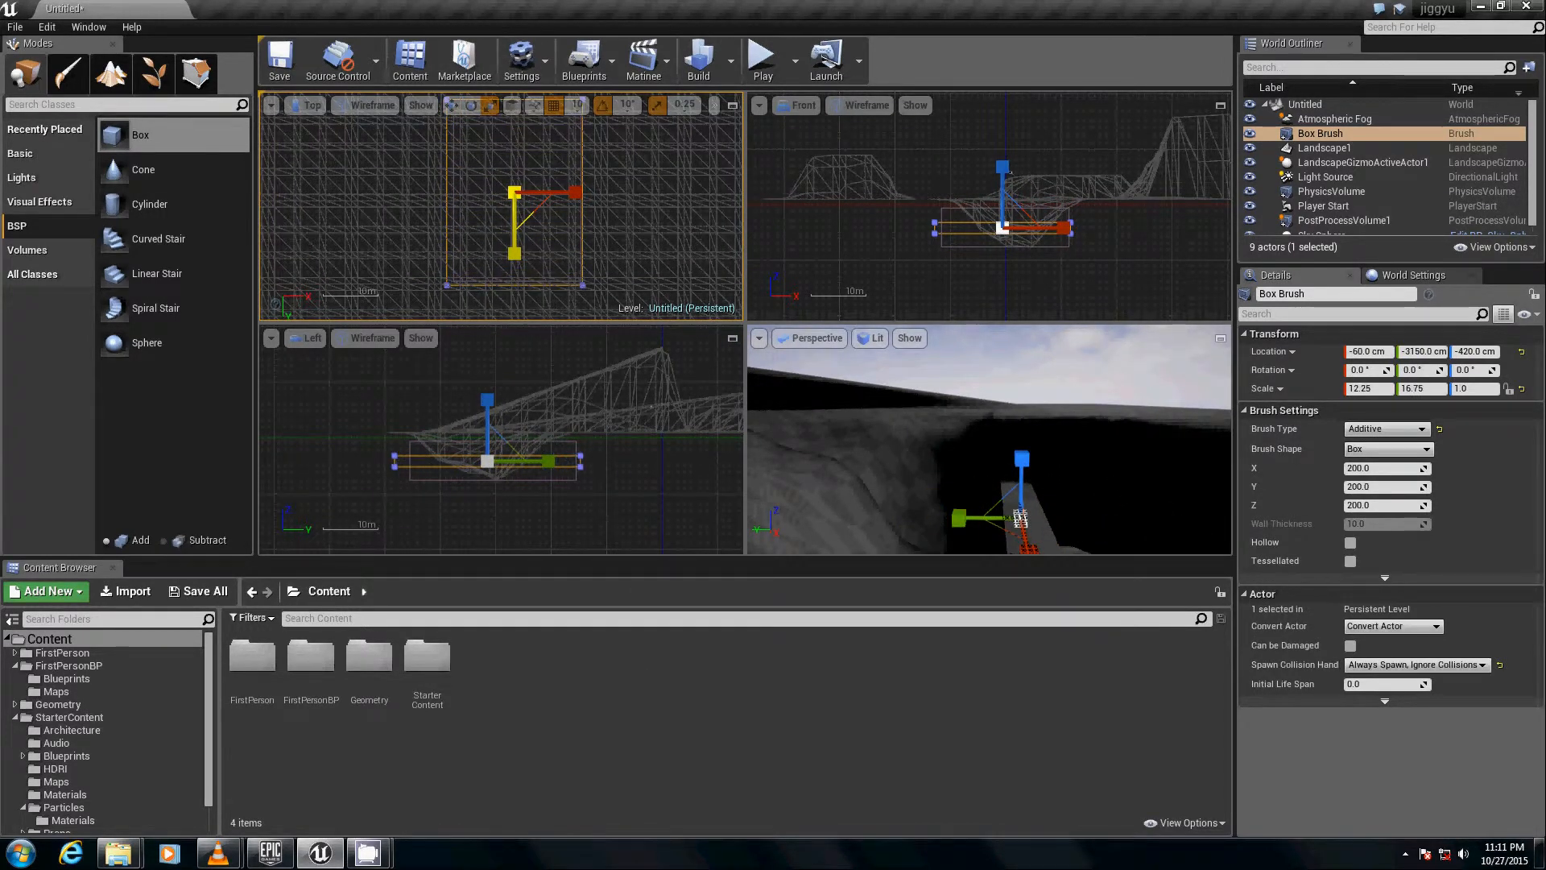
right_drag(612, 448, 622, 379)
scroll(486, 398, up, 3)
scroll(456, 406, up, 2)
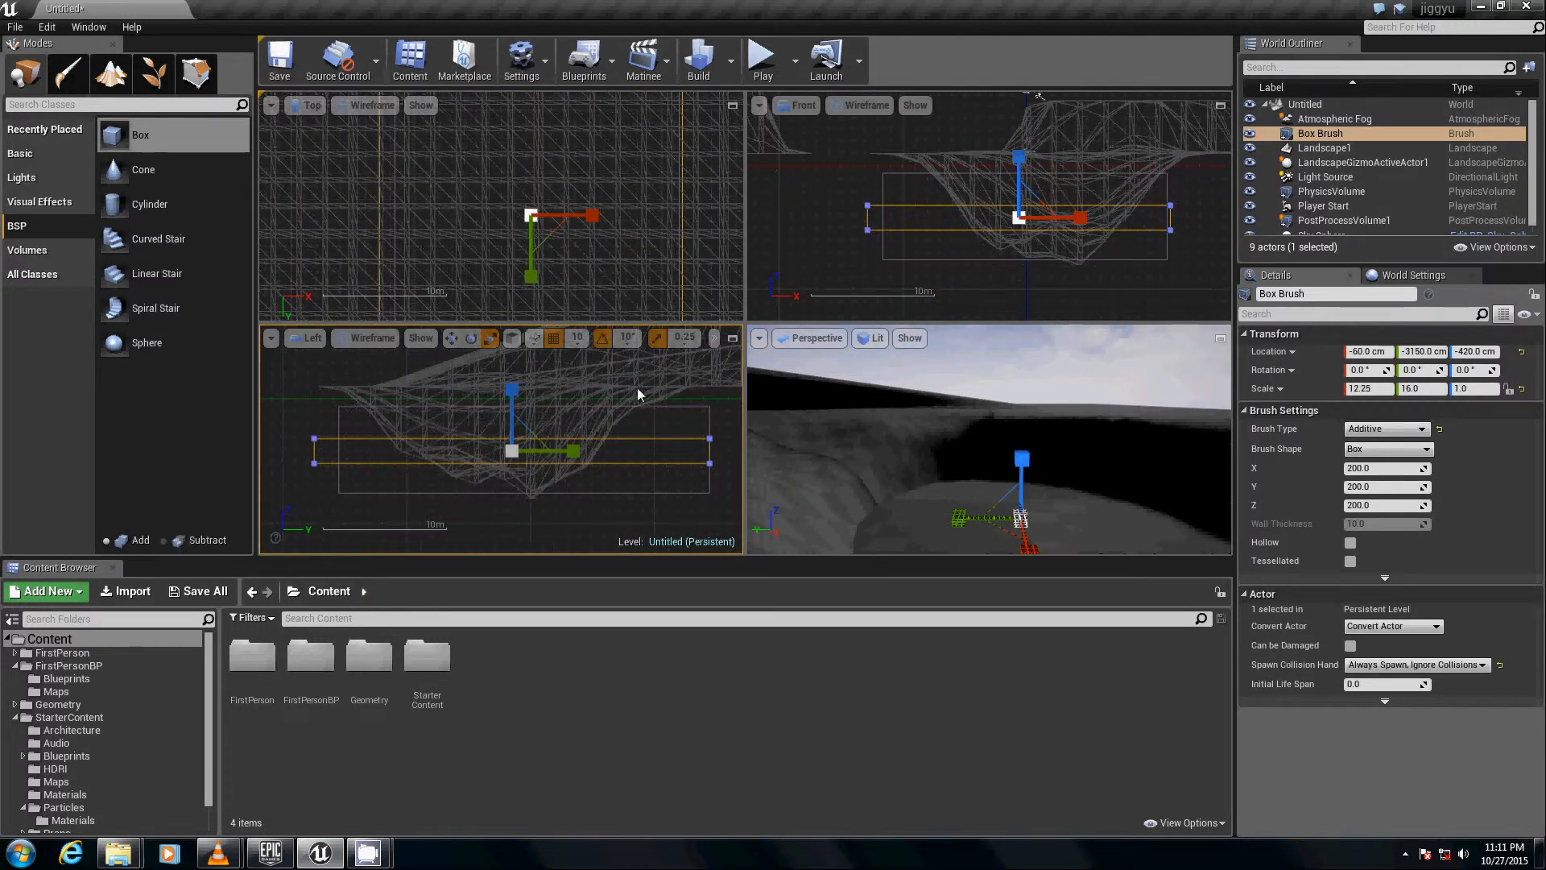
key(Delete)
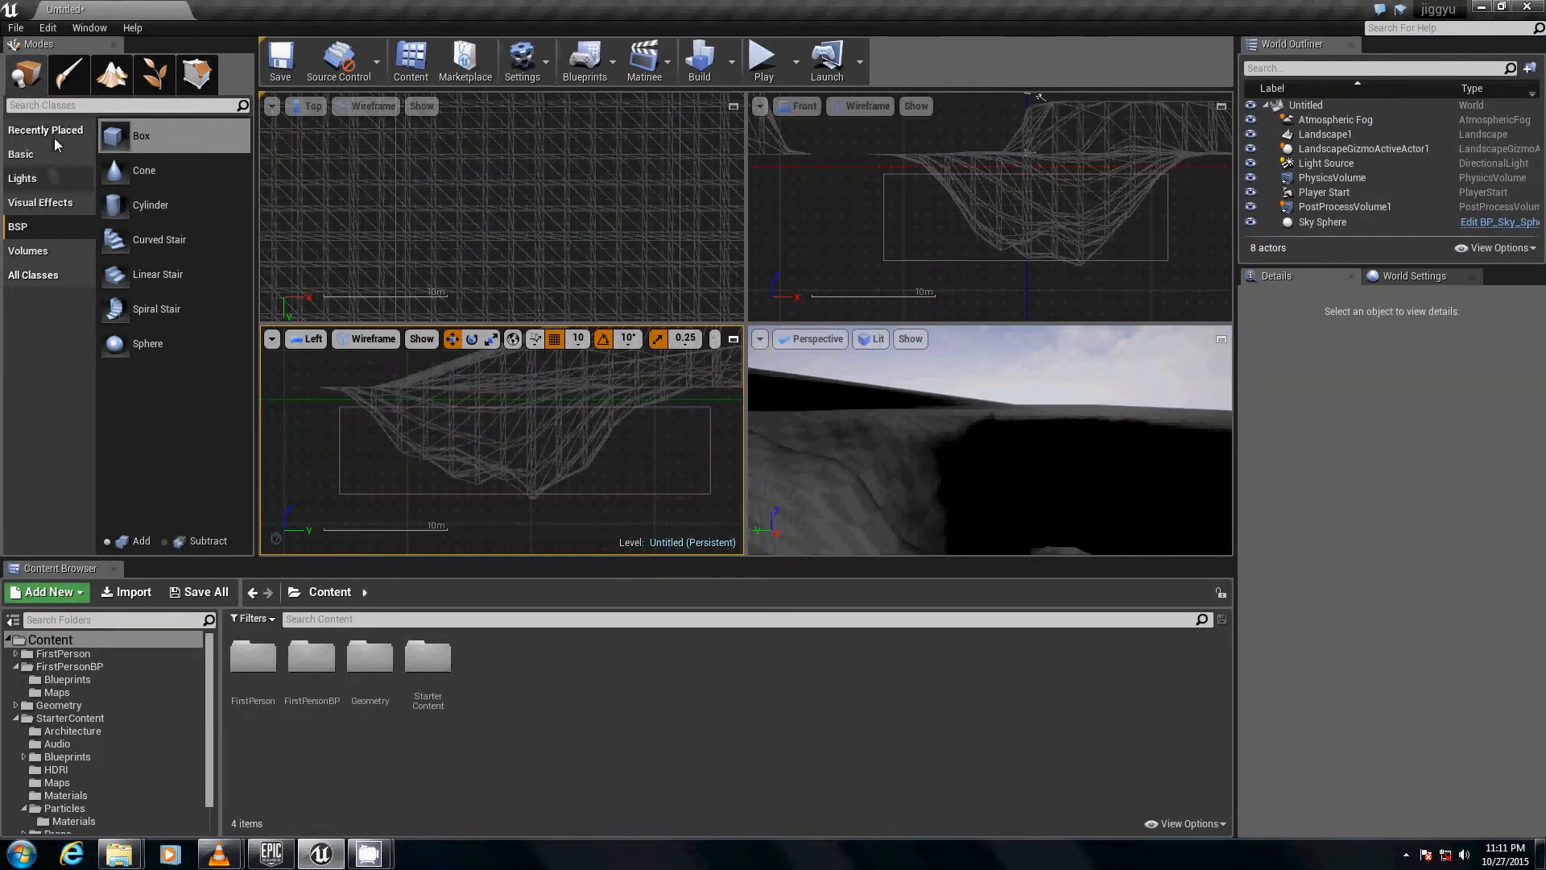
- Search the project content for "cube" and duplicate the 1M_Cube static mesh under its default name
click(118, 640)
double_click(262, 662)
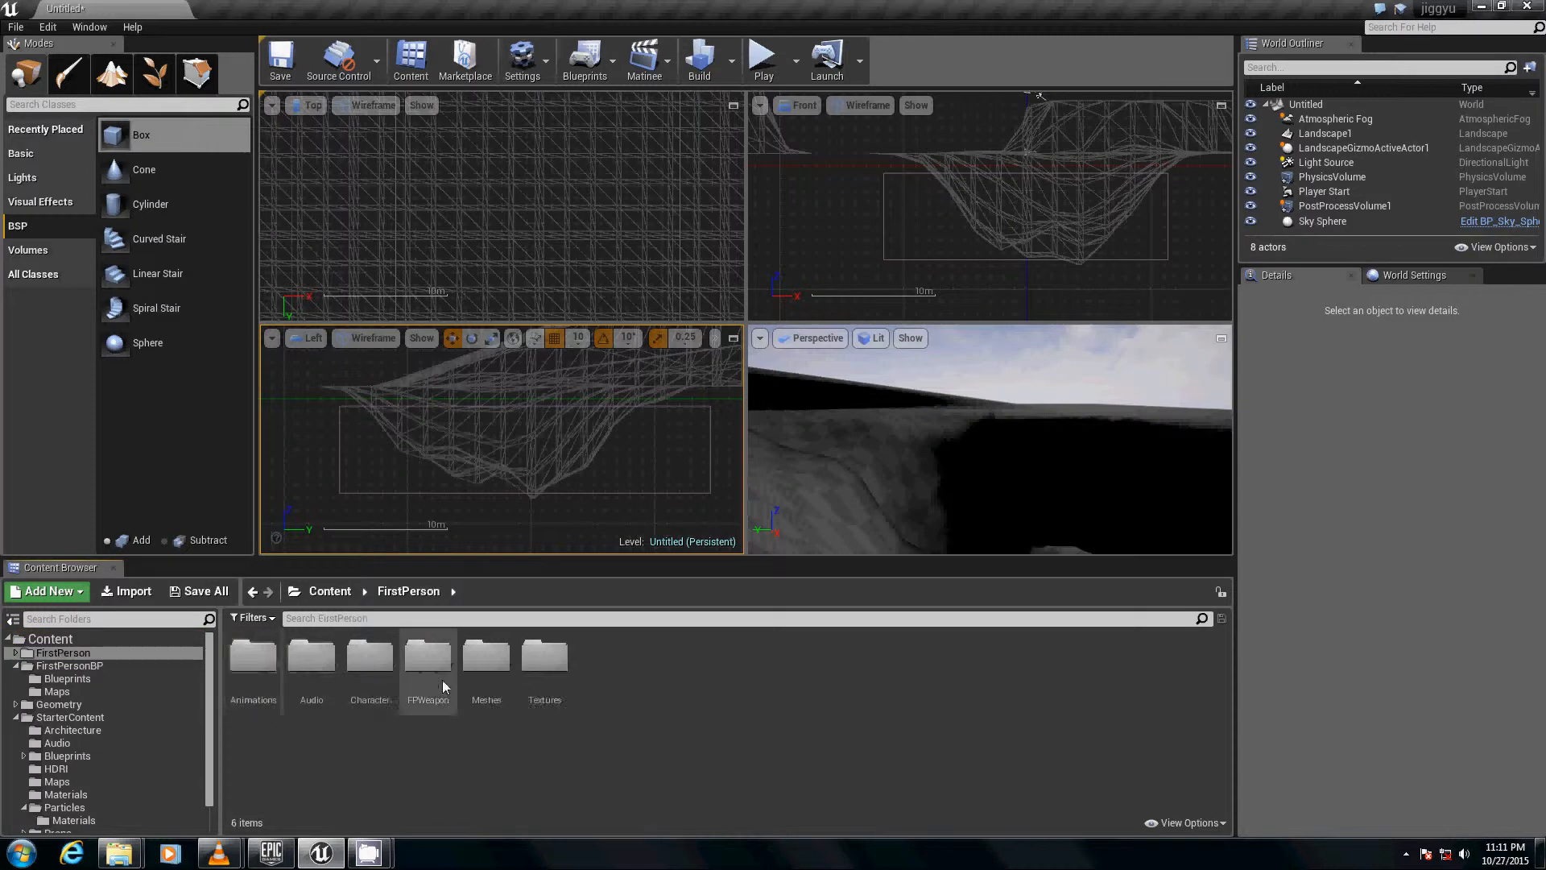
double_click(507, 688)
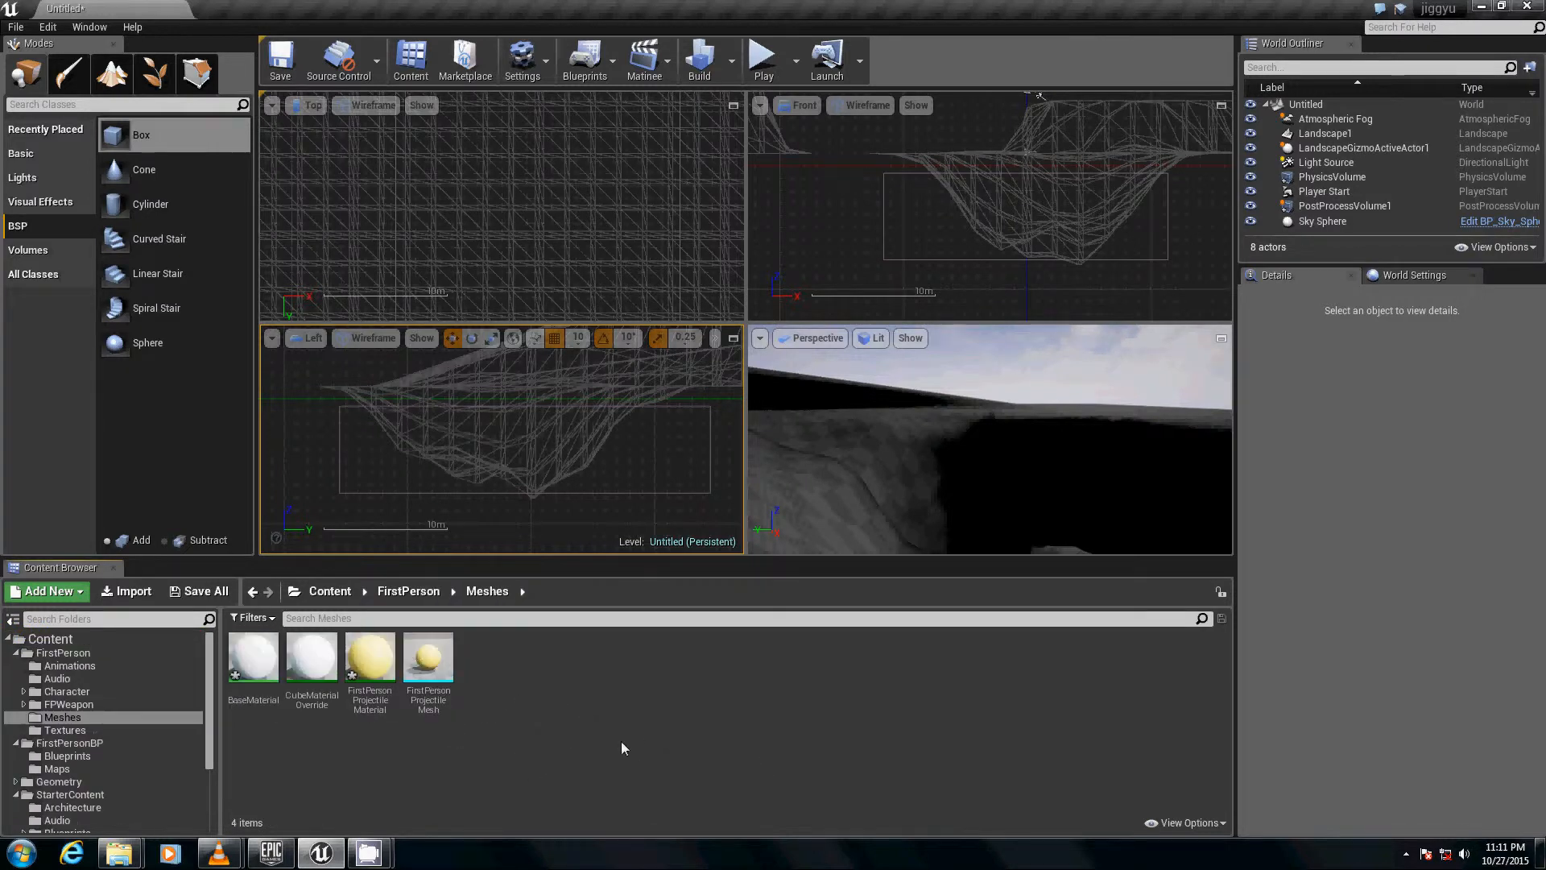
click(117, 642)
click(456, 620)
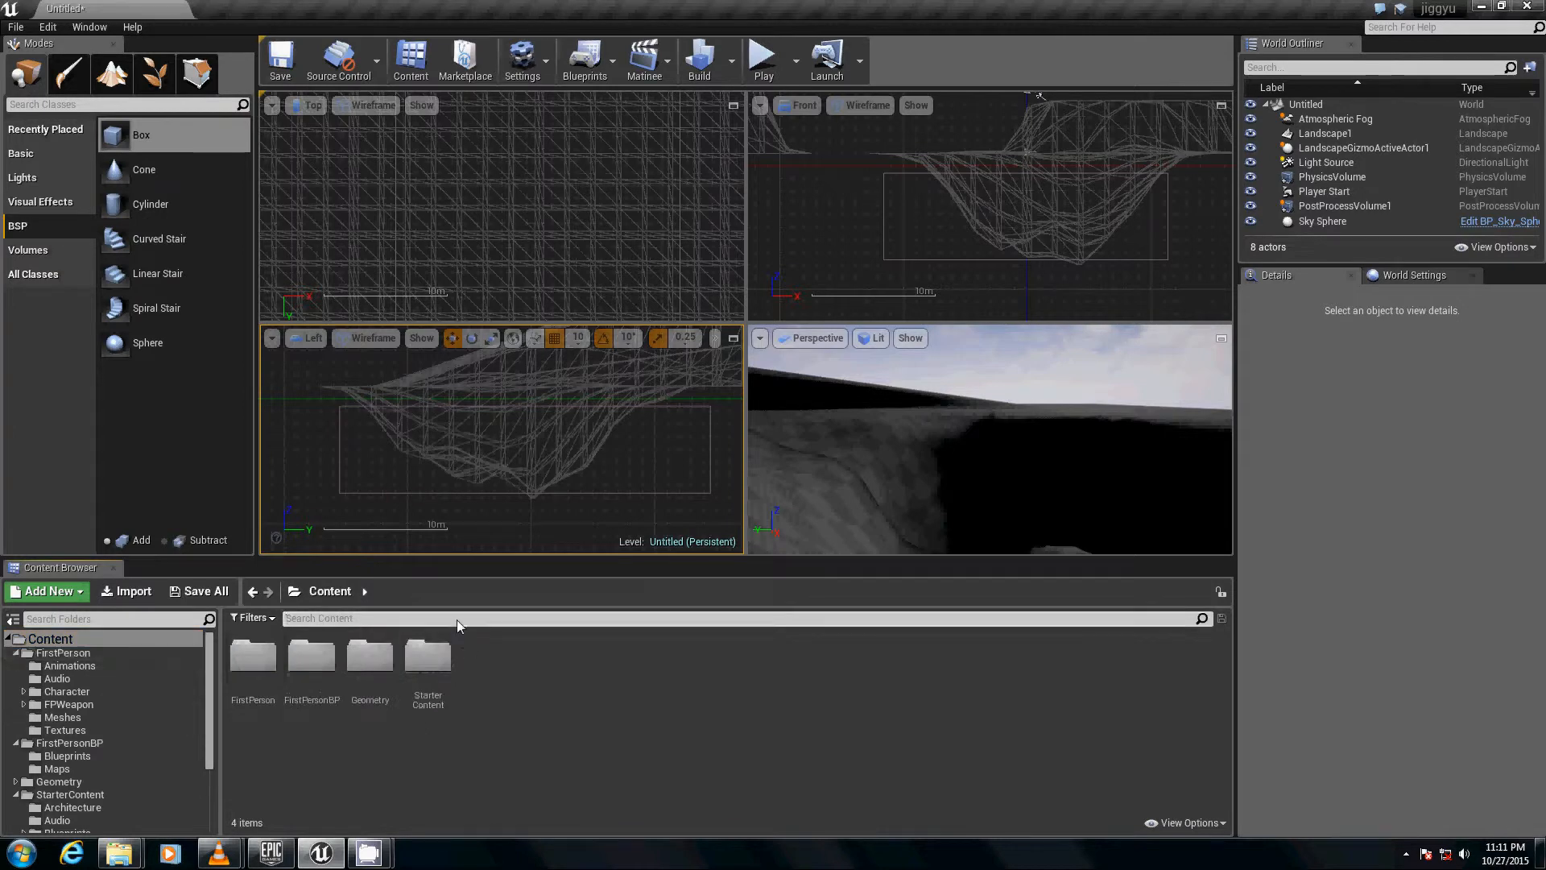
text(cube)
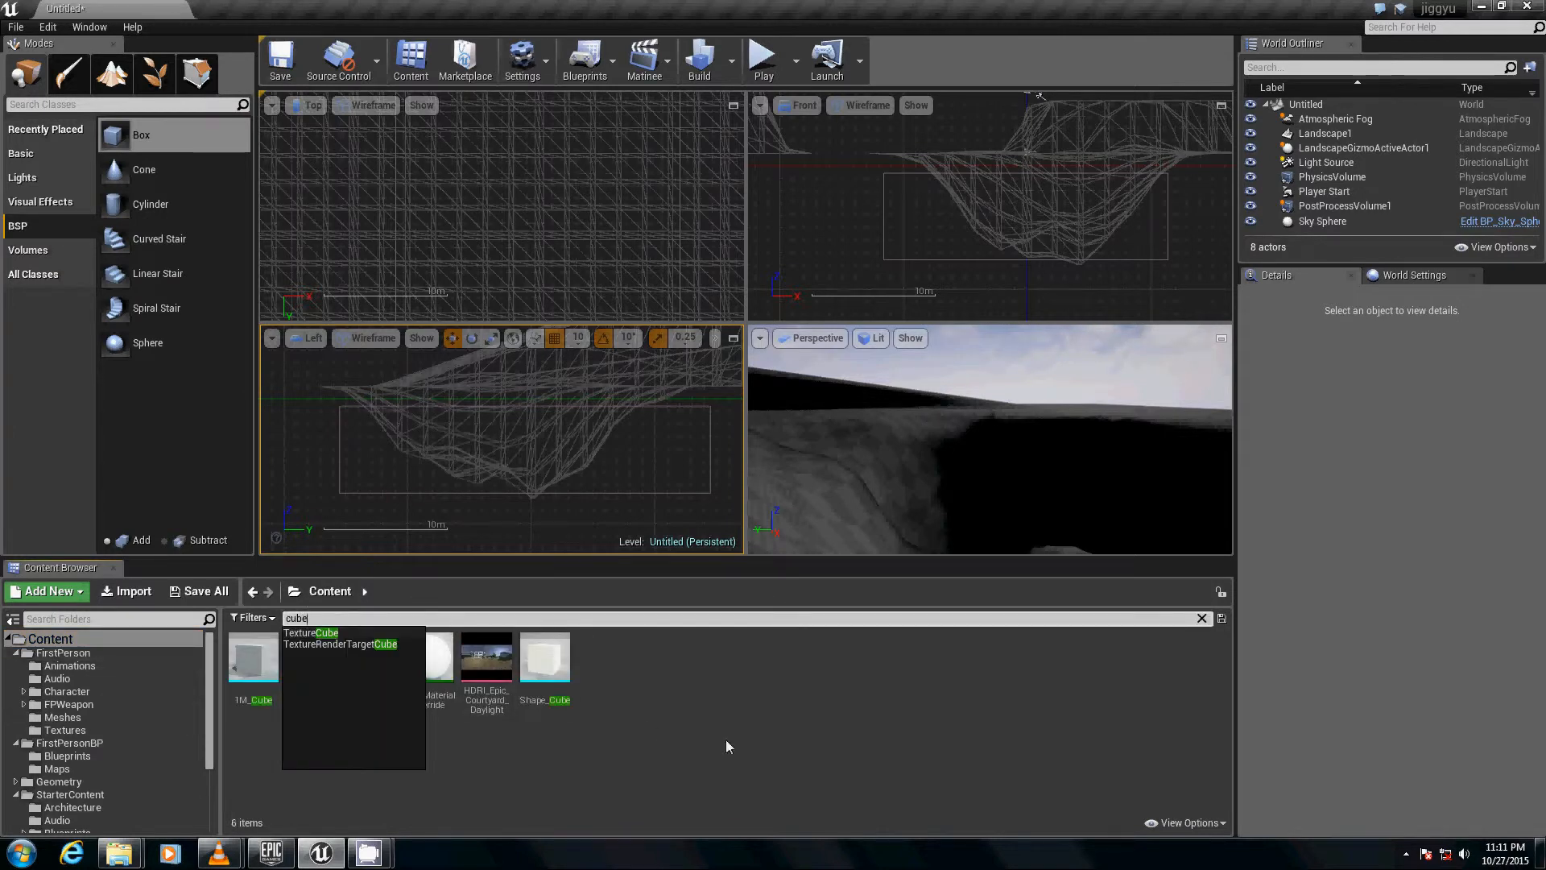
click(238, 676)
right_click(267, 683)
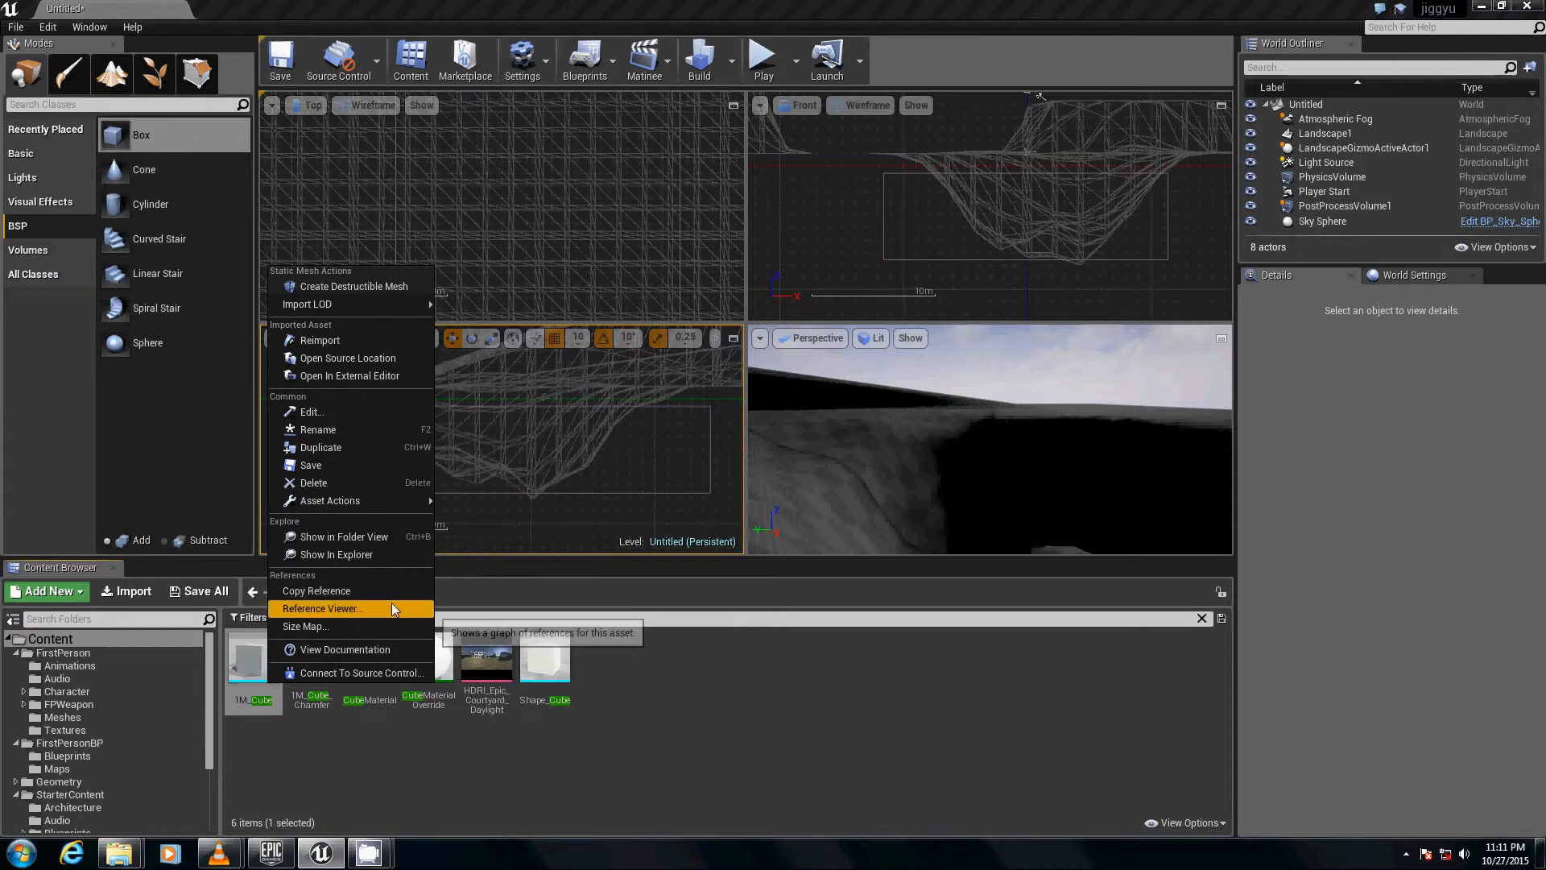
click(555, 755)
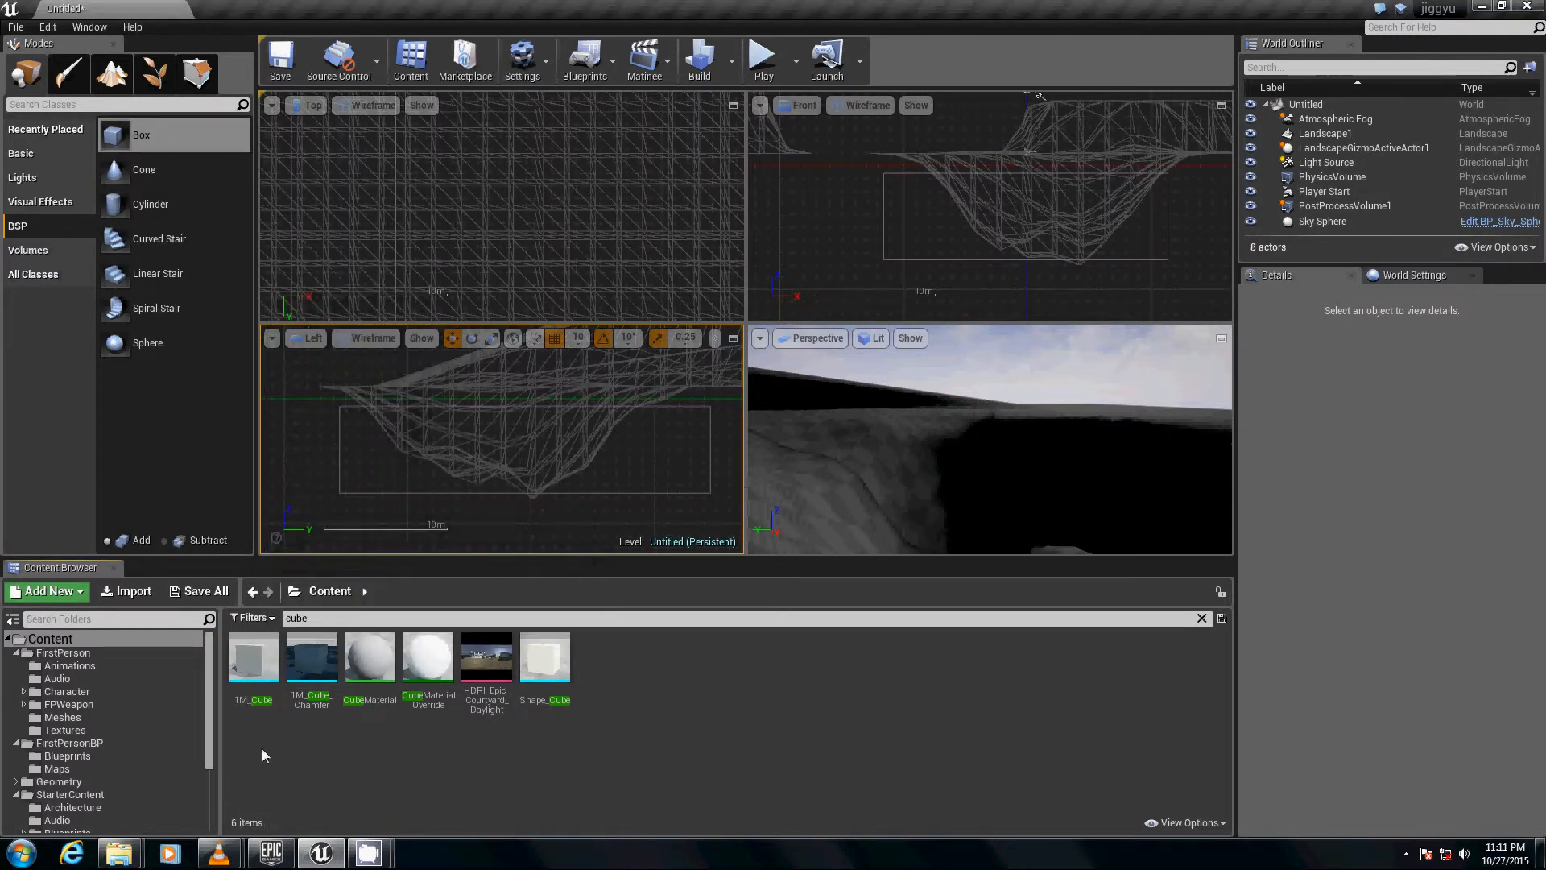
click(264, 699)
key(ctrl+w)
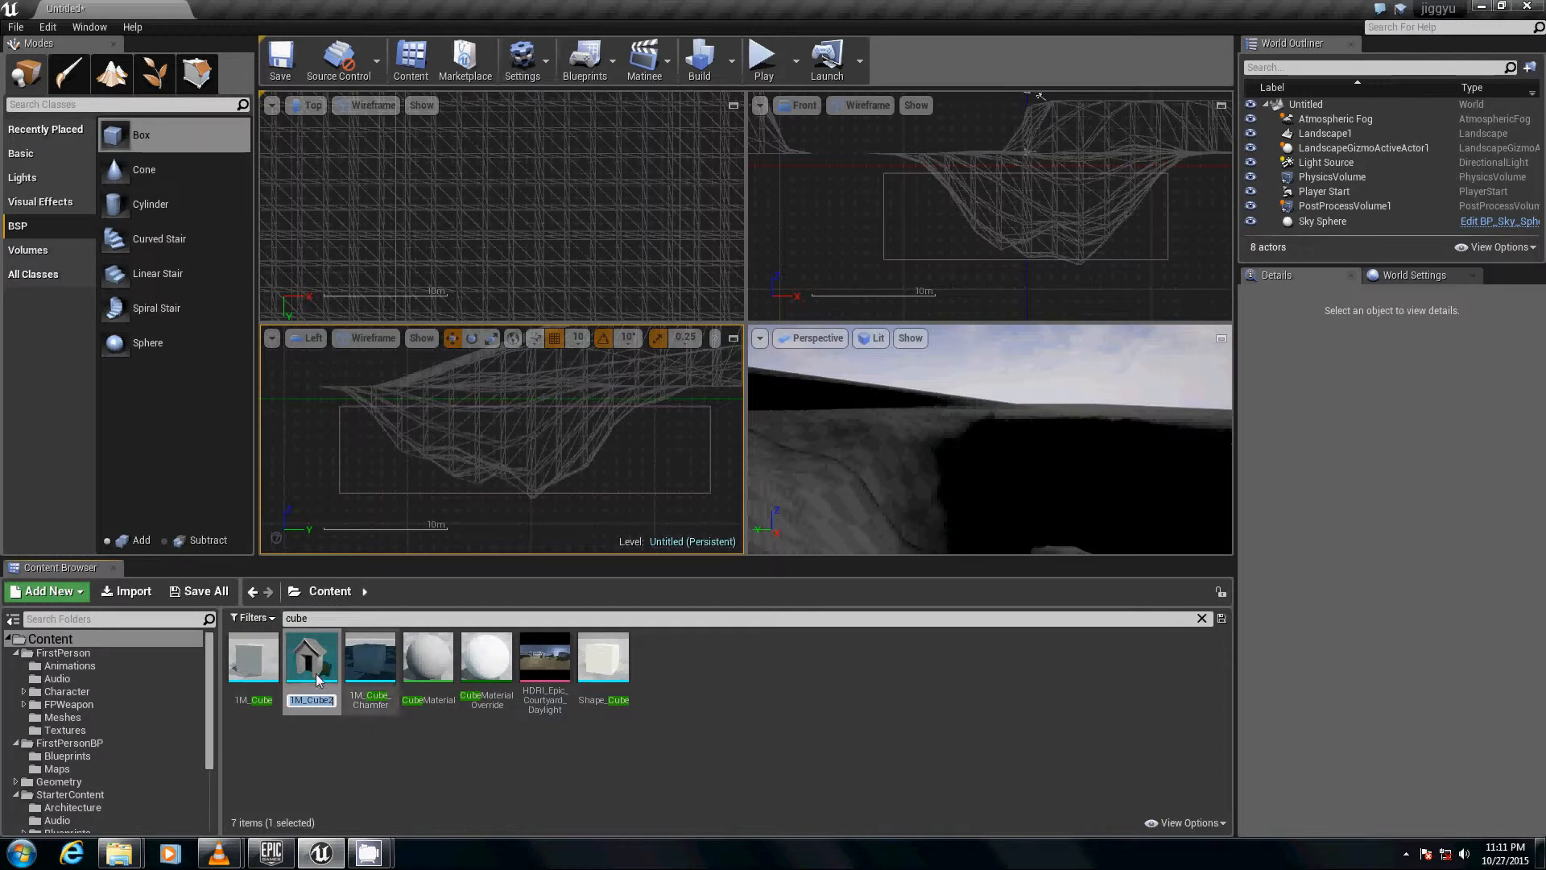
key(Return)
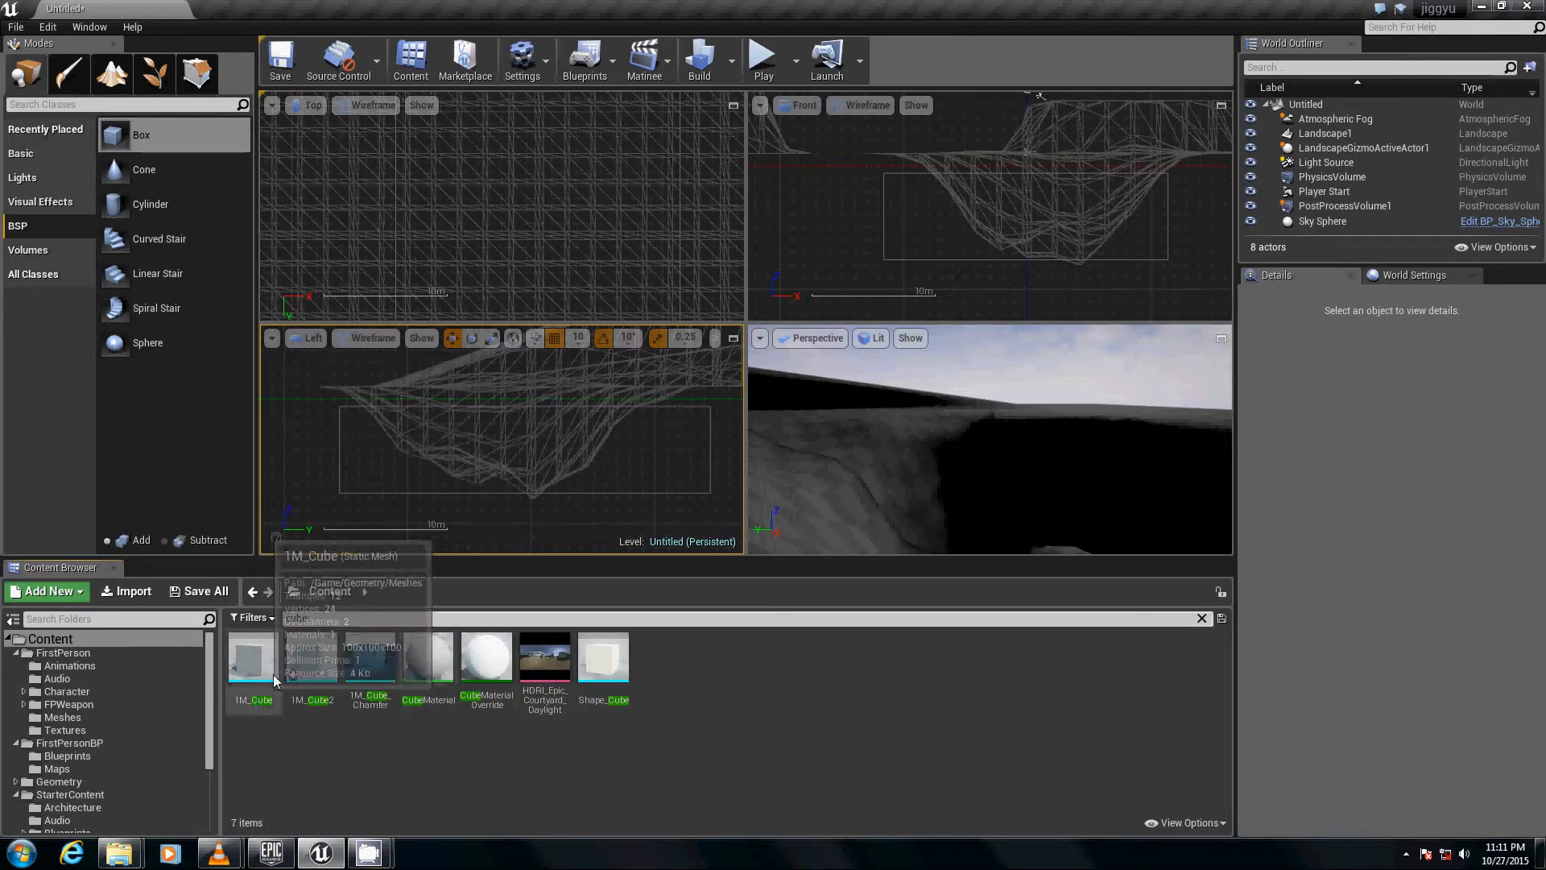
- Remove the collision from the duplicated cube mesh and close its mesh editor
double_click(312, 656)
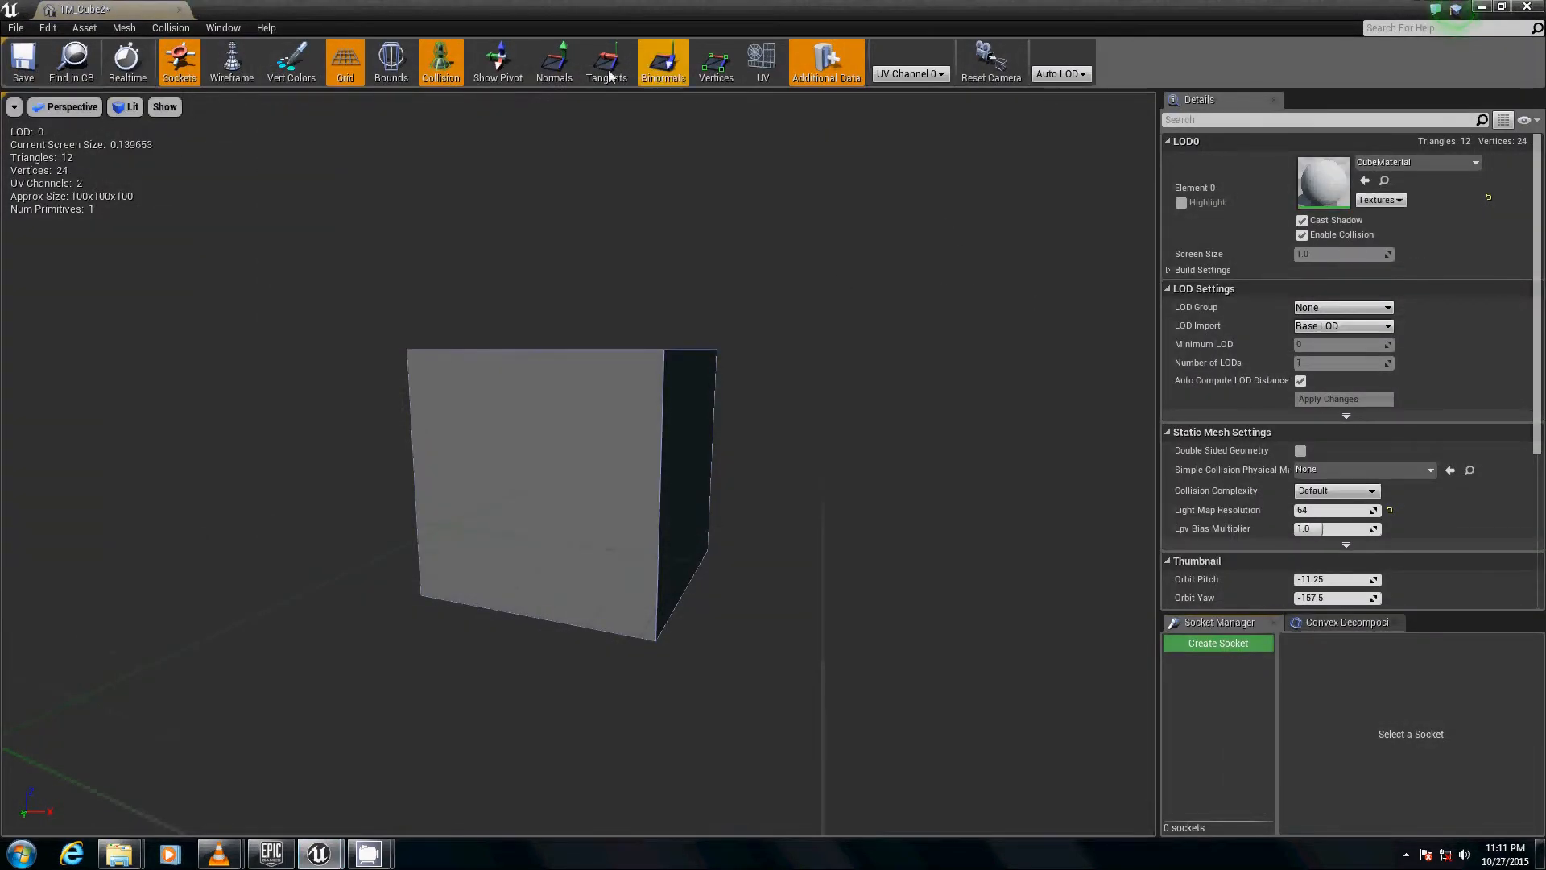
click(174, 30)
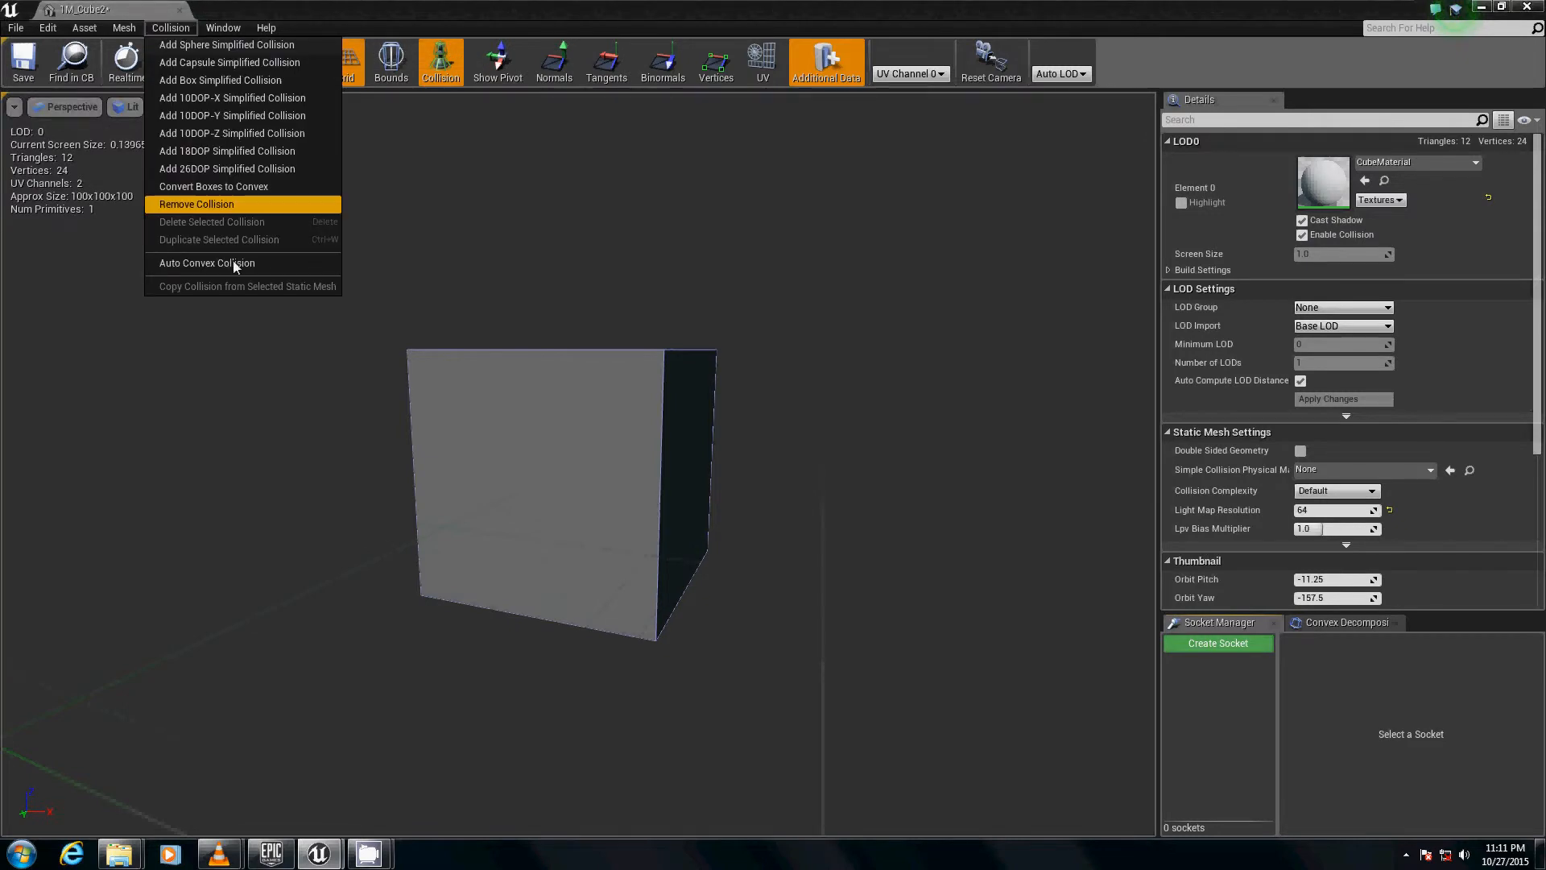
click(228, 206)
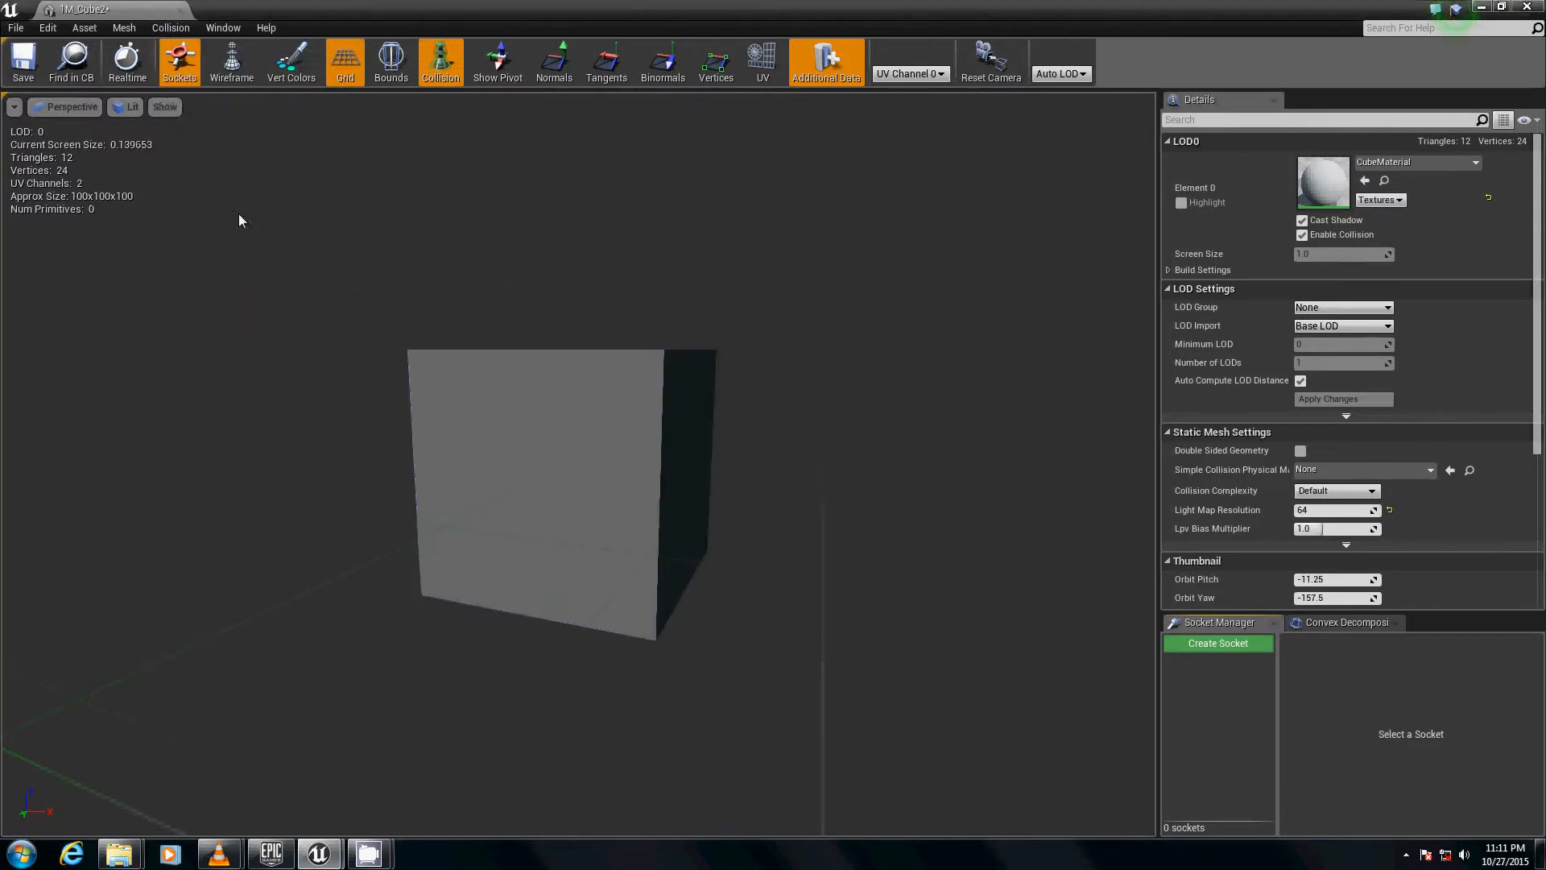
click(1526, 7)
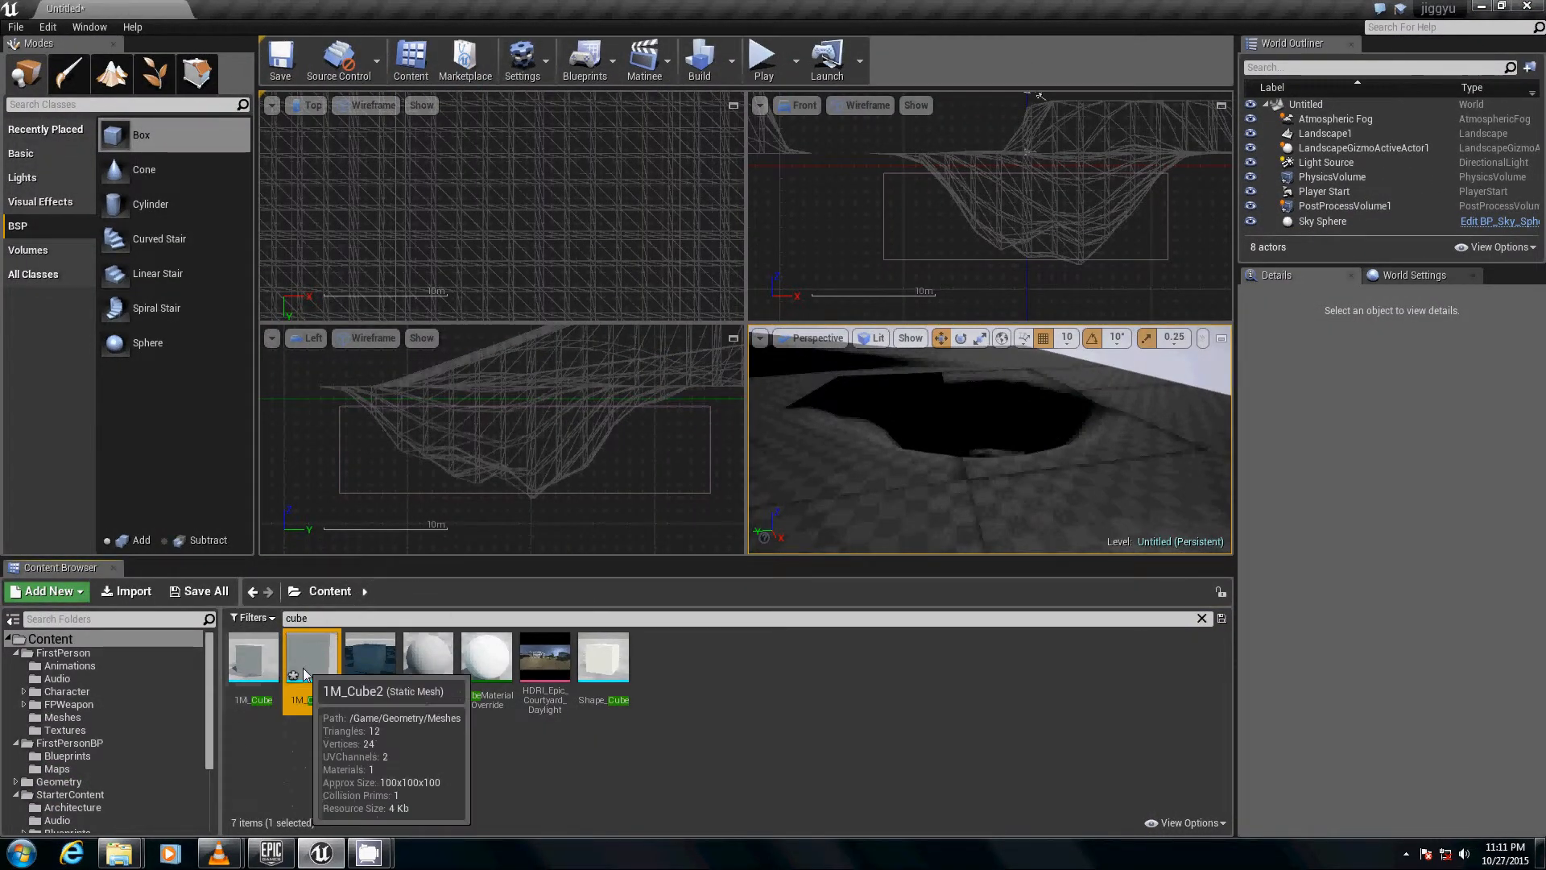
- Place the collision-free cube in the pit, scale it to 25.0 along X and position it at X -40 cm
drag(944, 414, 944, 418)
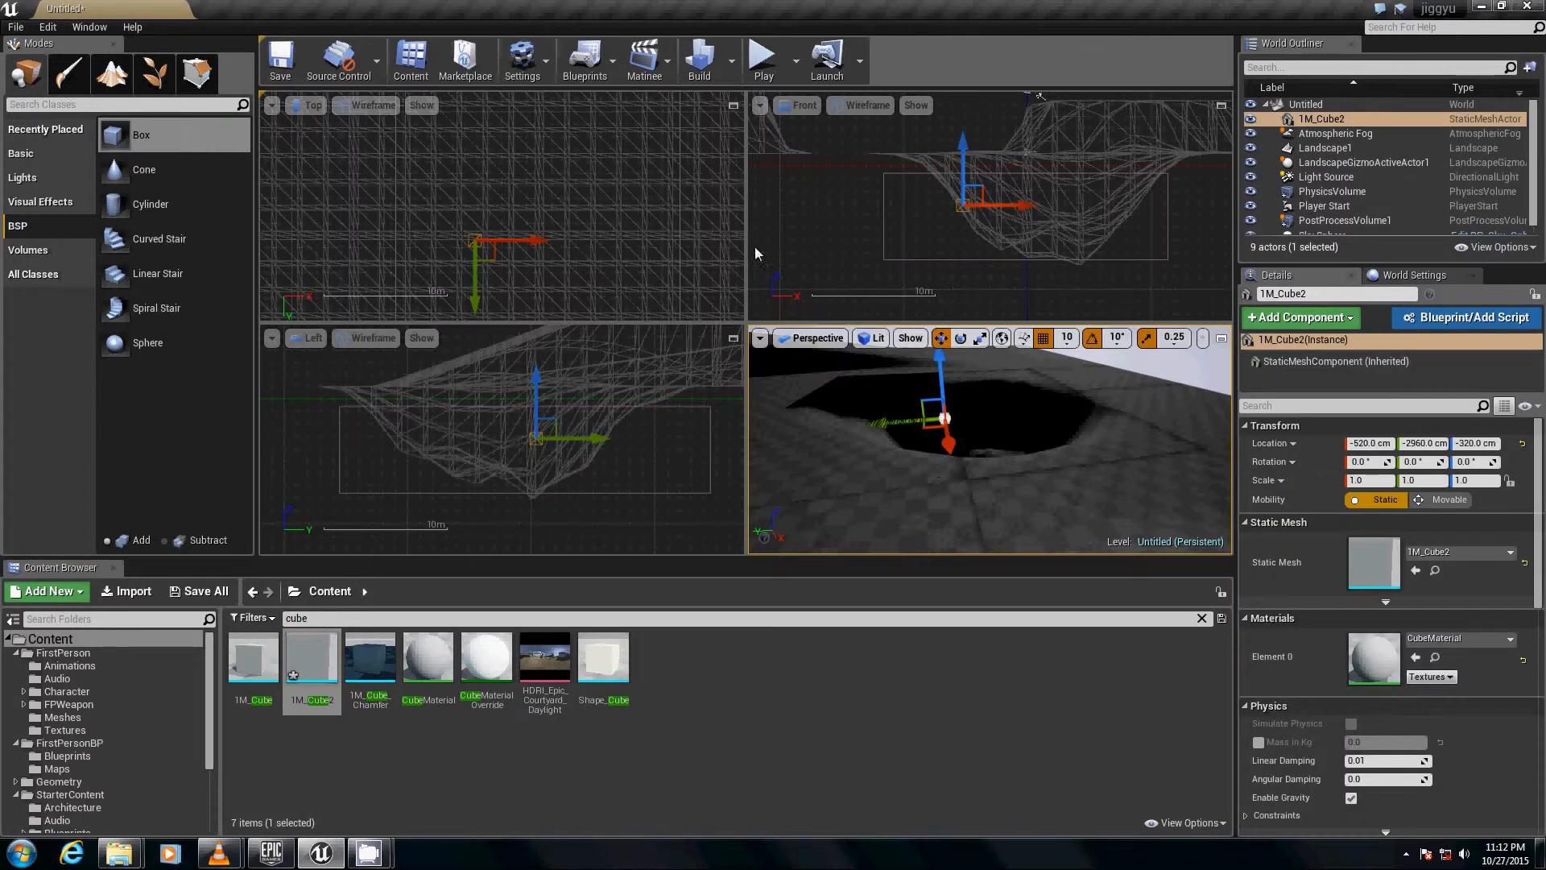
right_drag(1042, 190, 926, 242)
drag(914, 267, 1317, 262)
key(r)
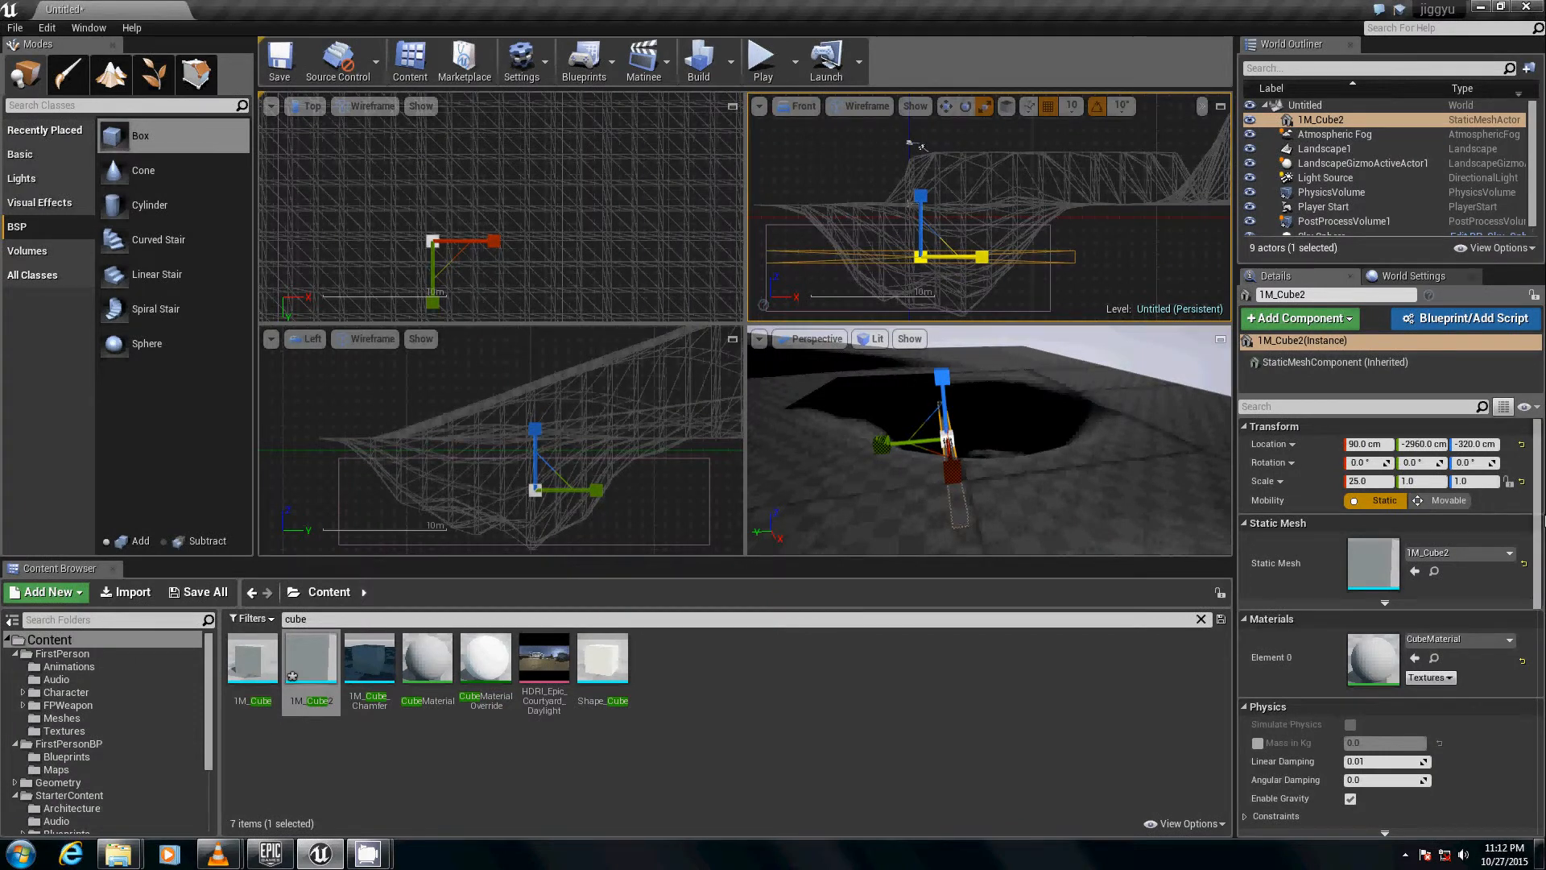
key(w)
drag(972, 264, 958, 262)
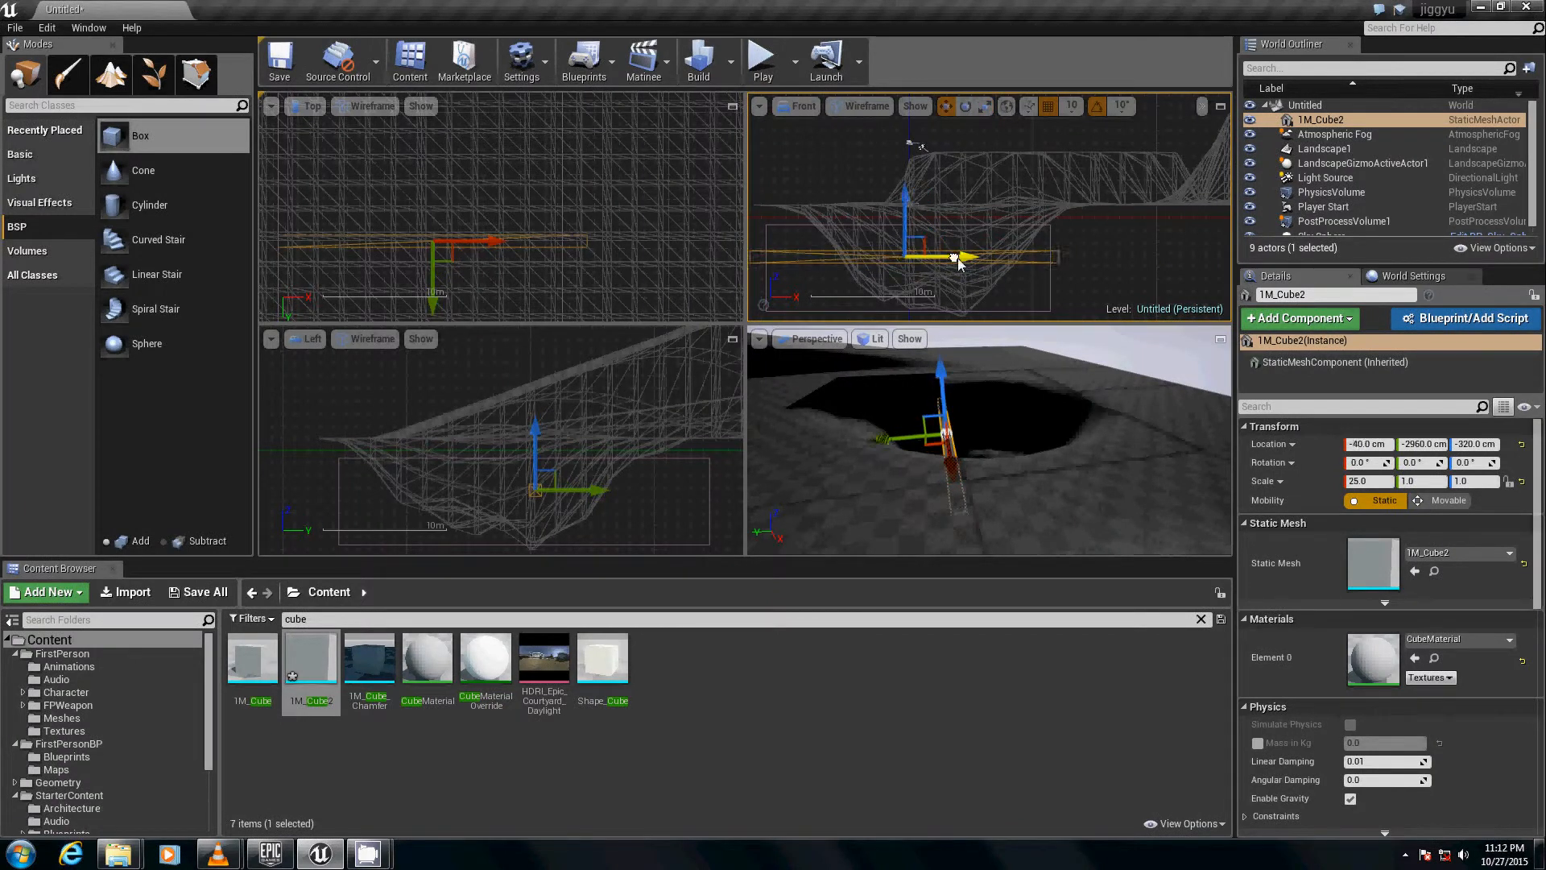
- Move the cube to X -30 cm, Y -3180 cm and scale it to 30.25 along Y to span the pit
right_drag(414, 211, 514, 294)
scroll(457, 218, down, 5)
drag(510, 296, 512, 297)
right_drag(522, 207, 488, 279)
drag(457, 305, 461, 290)
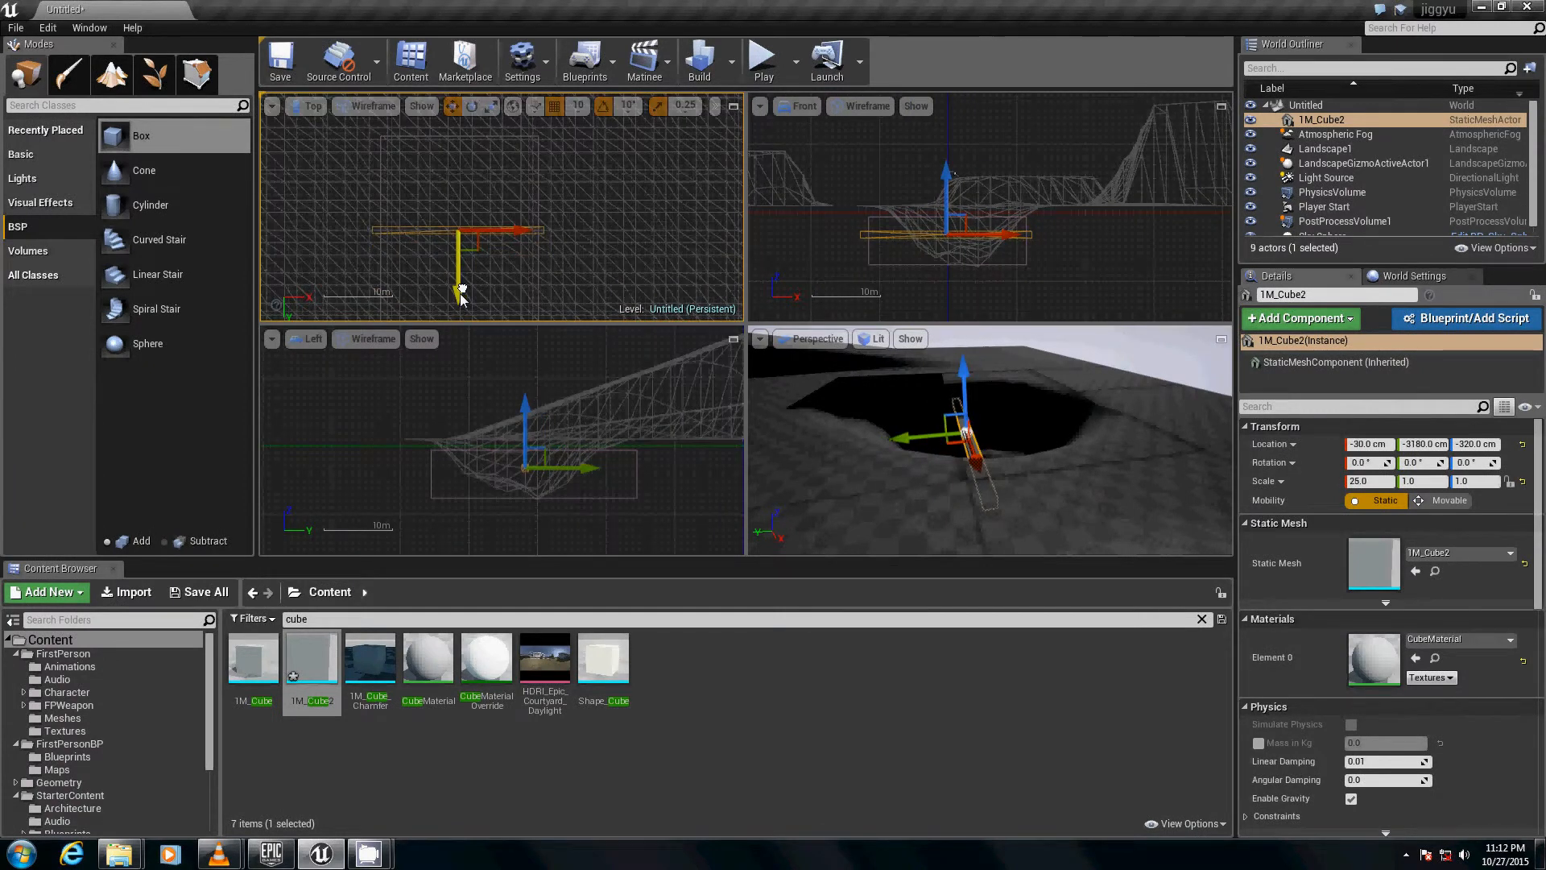
drag(548, 693, 547, 868)
drag(1482, 480, 1487, 481)
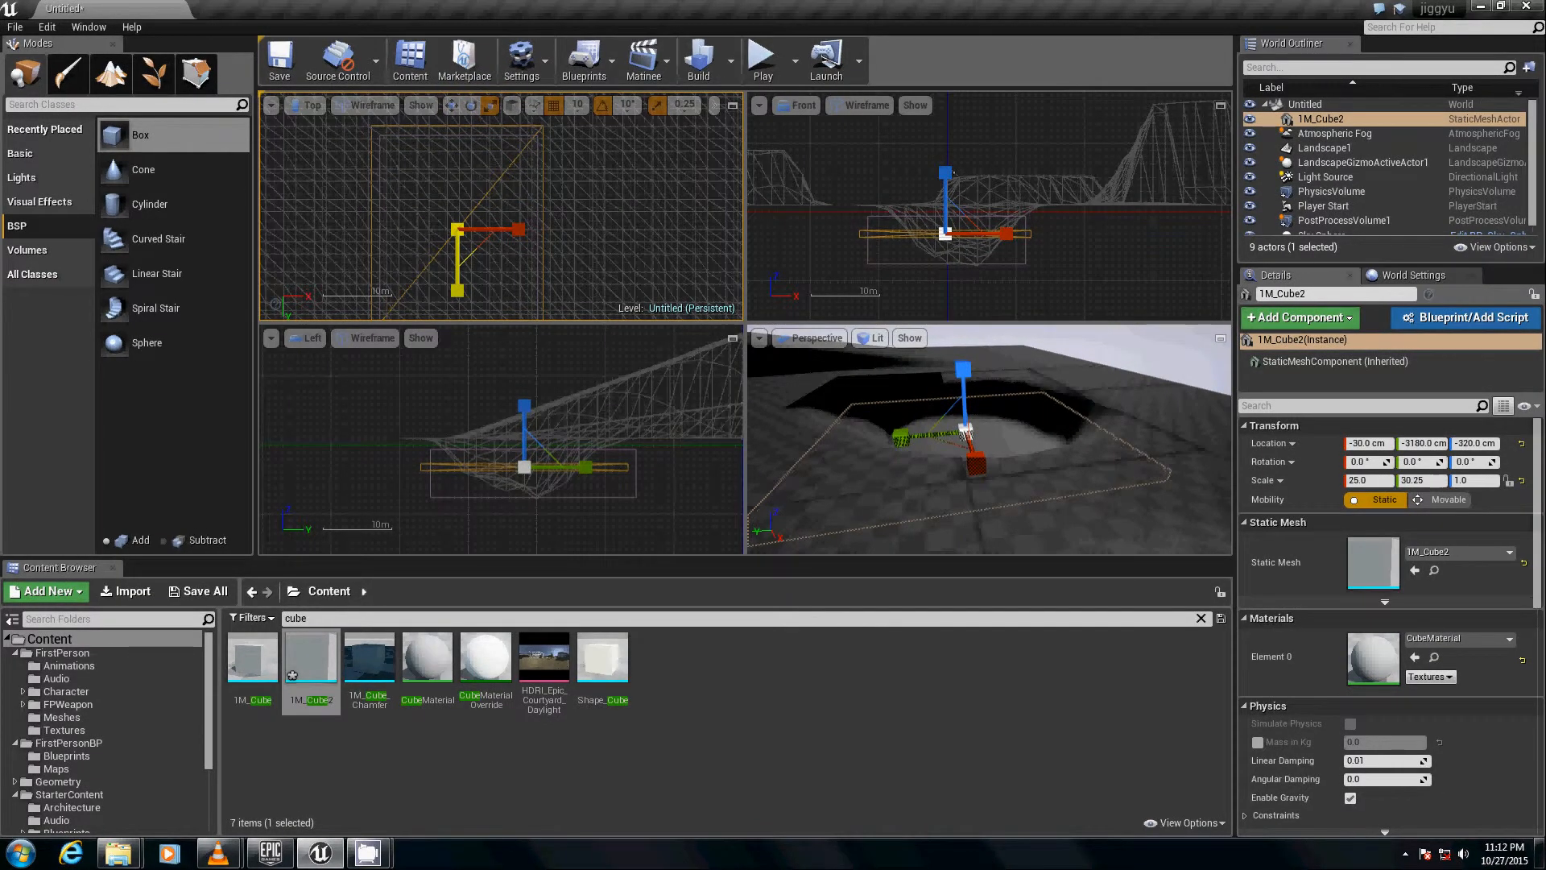
- Flatten the cube to a Z scale of 0.0 and raise it to Z -70 cm at the top of the water volume
right_drag(992, 187, 939, 186)
scroll(938, 185, up, 4)
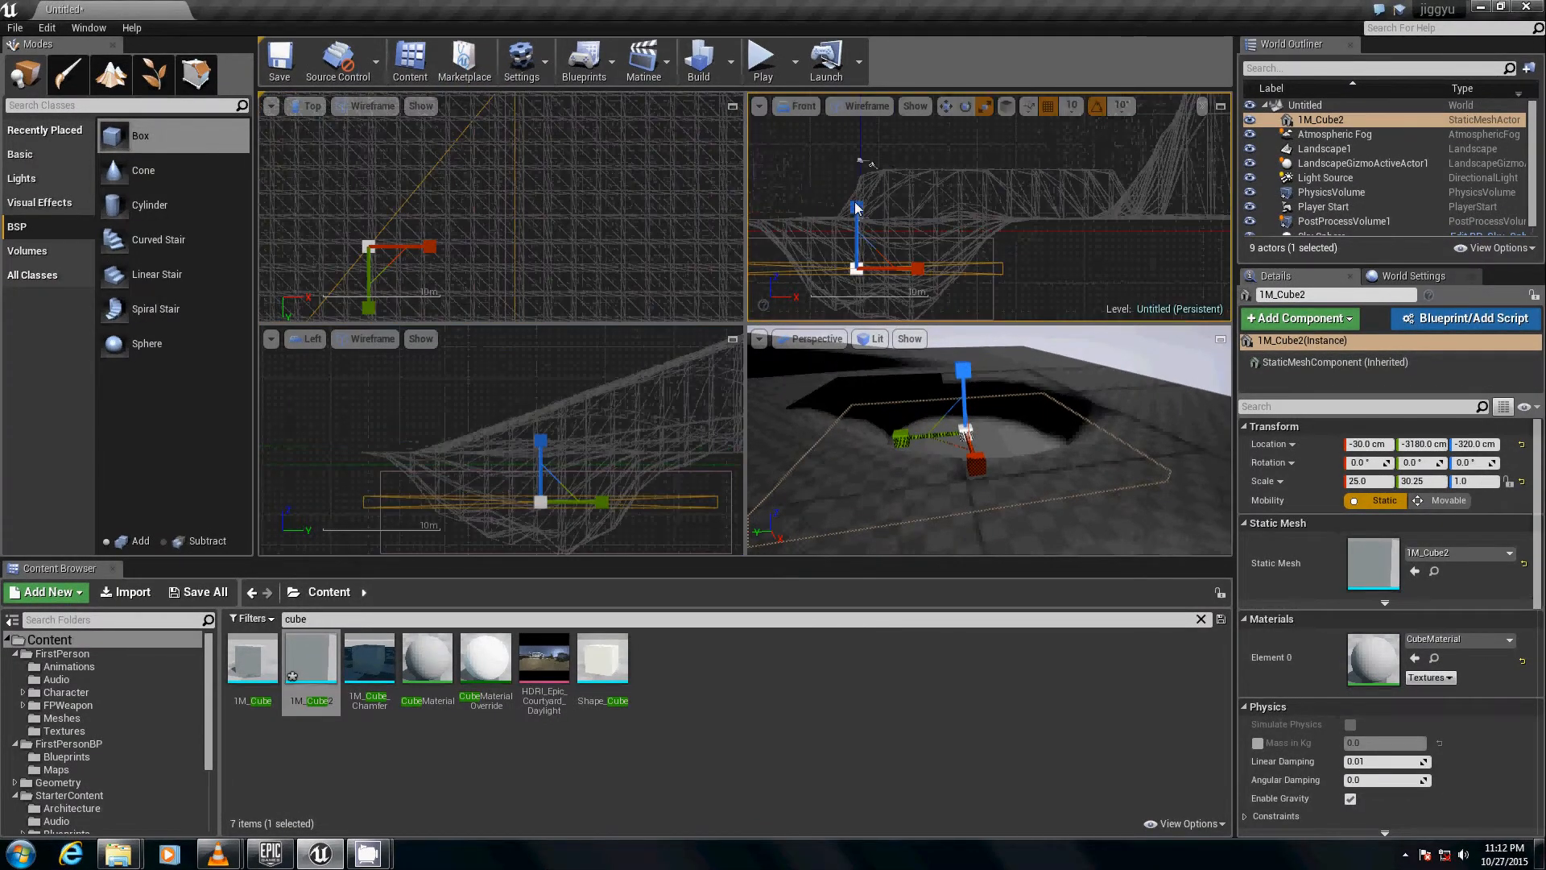
drag(862, 224, 862, 268)
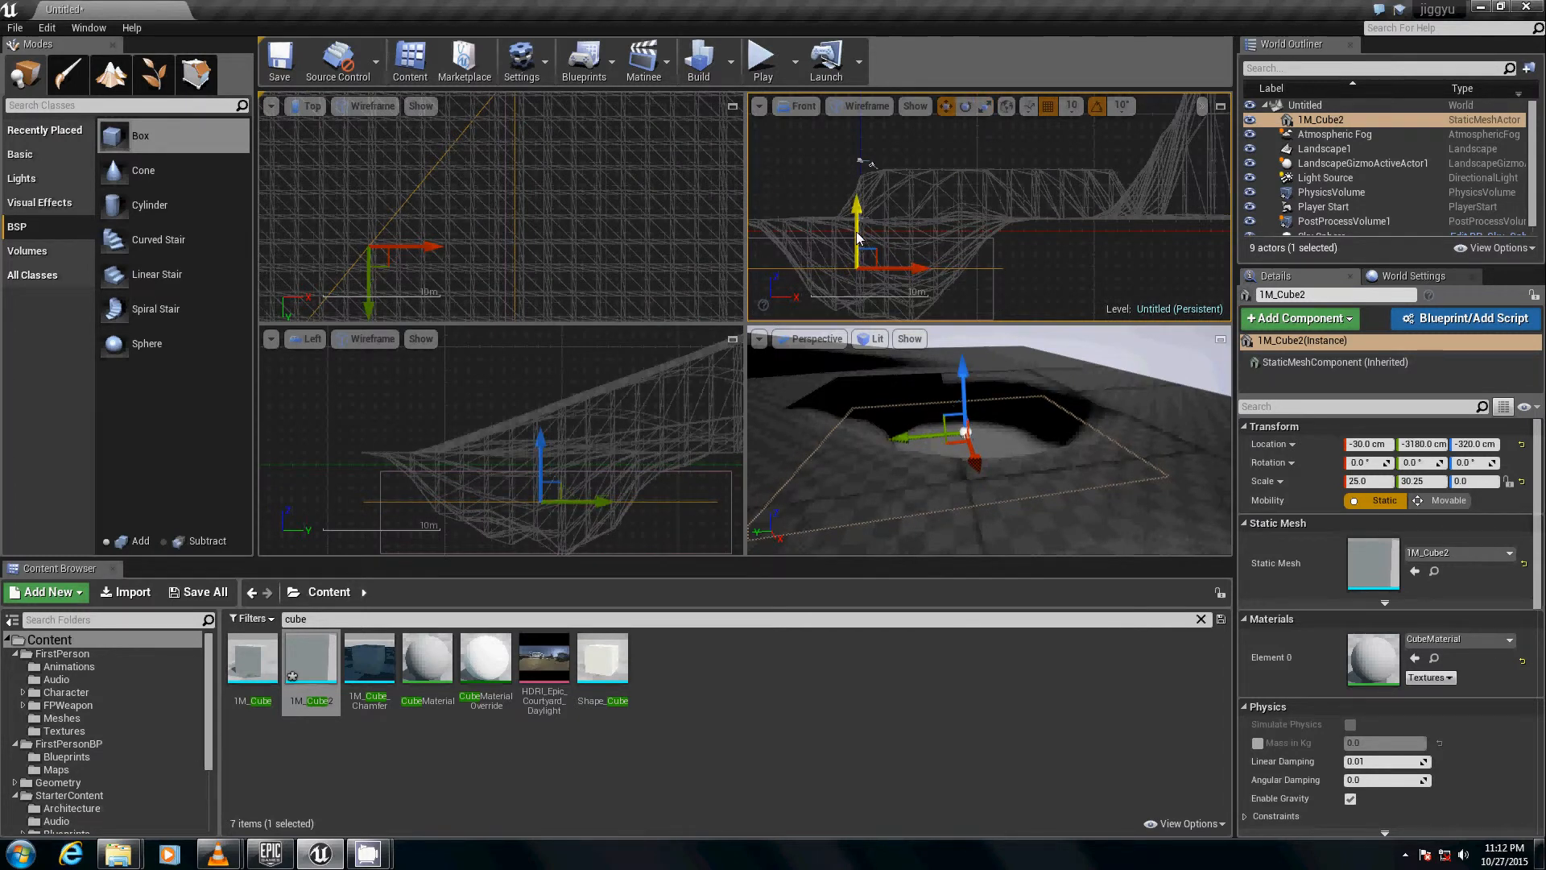
drag(858, 236, 863, 218)
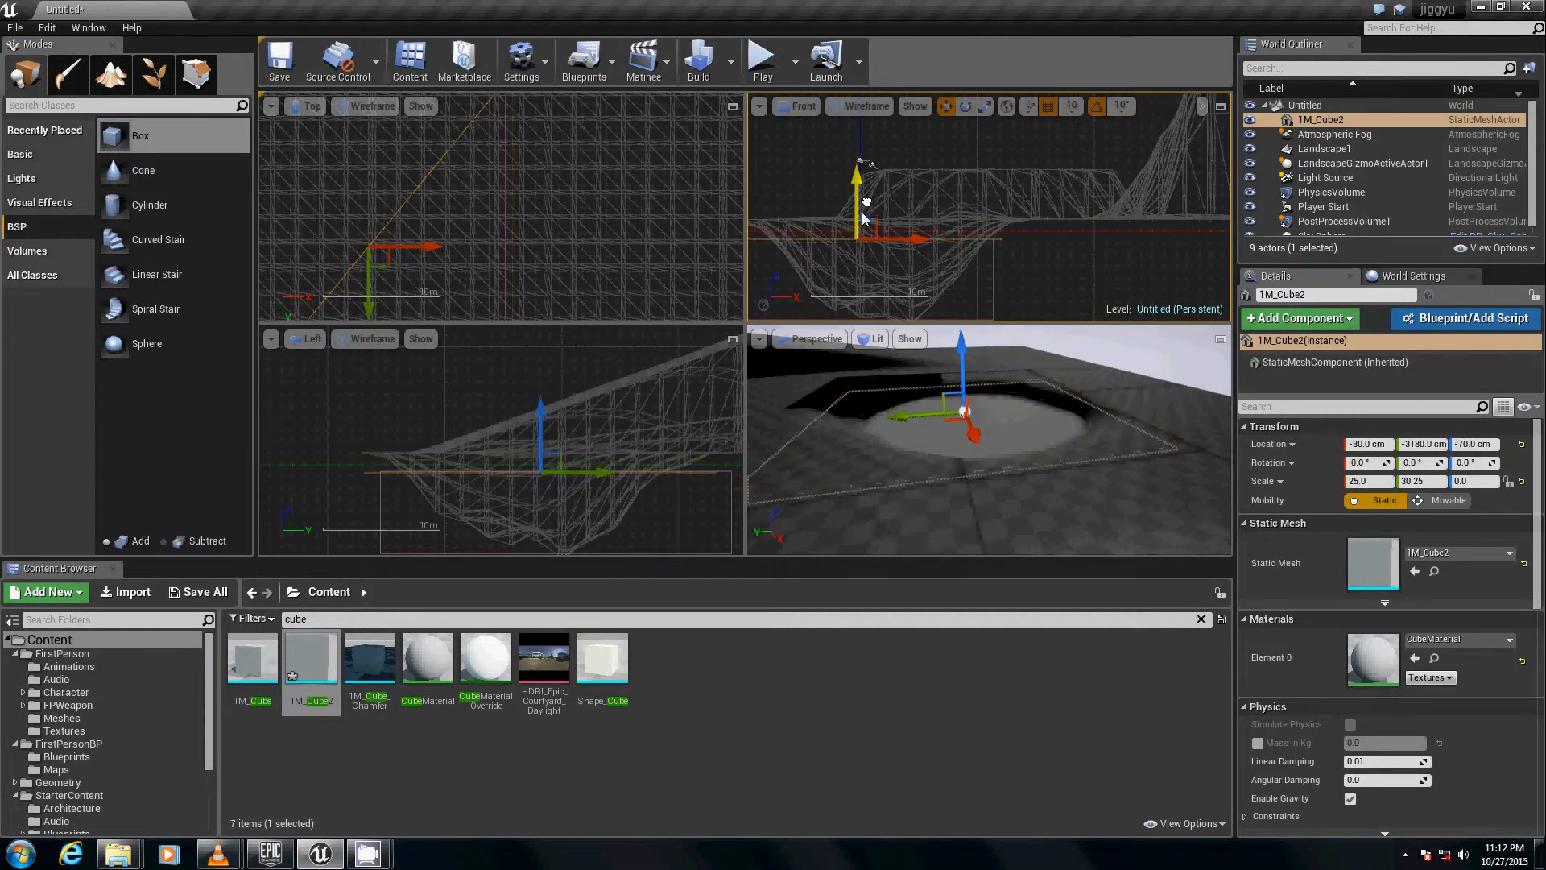
key(w)
right_drag(1071, 461, 1034, 457)
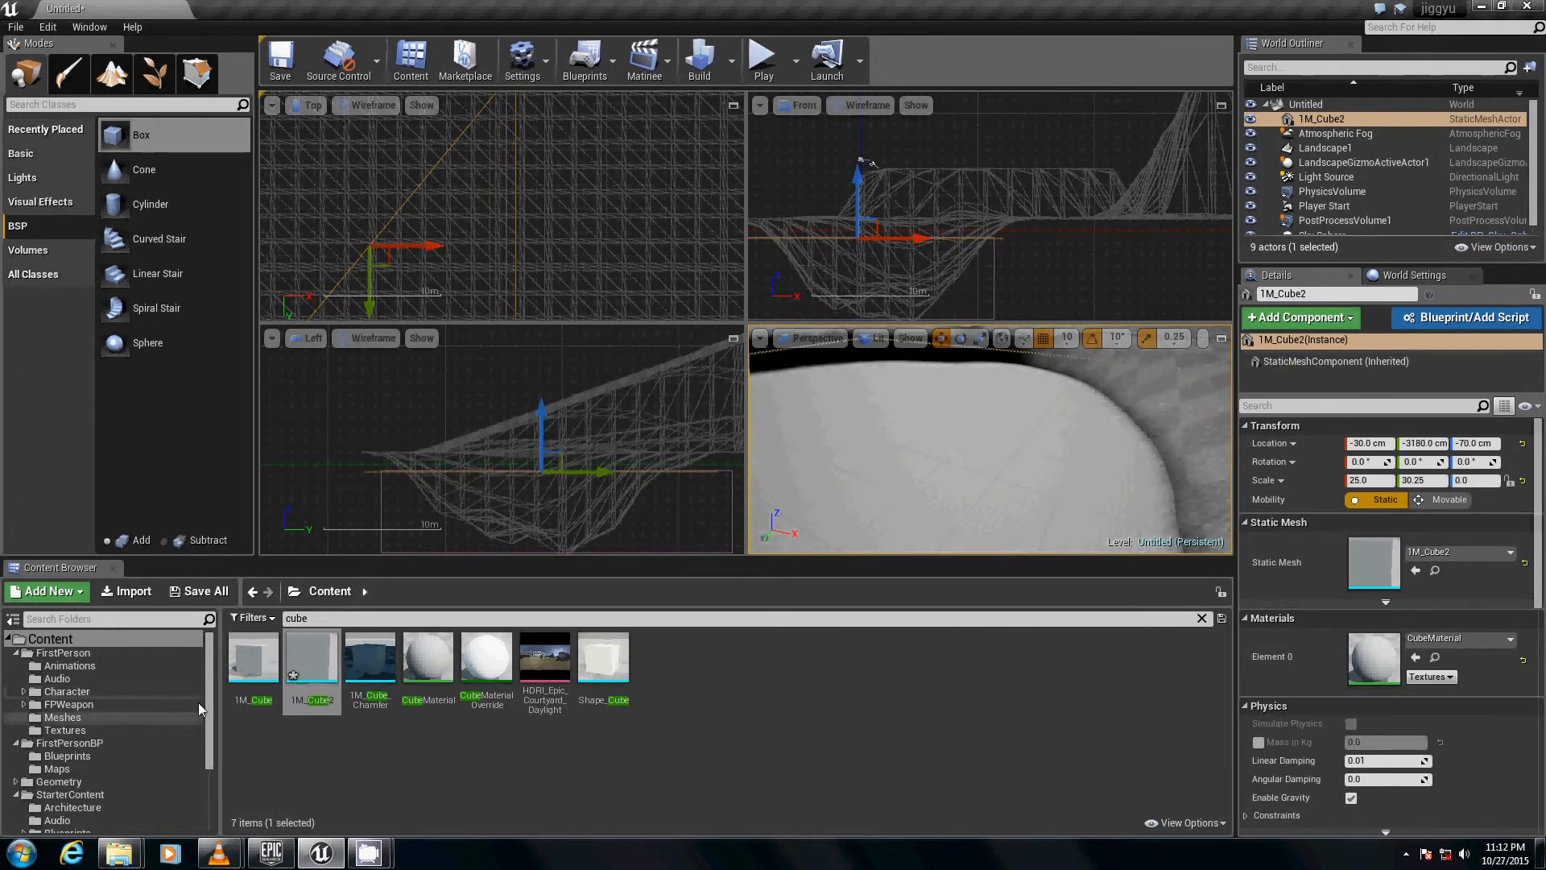
- Search the project content for "water" and apply the M_Water_Ocean material to the flattened cube
click(147, 639)
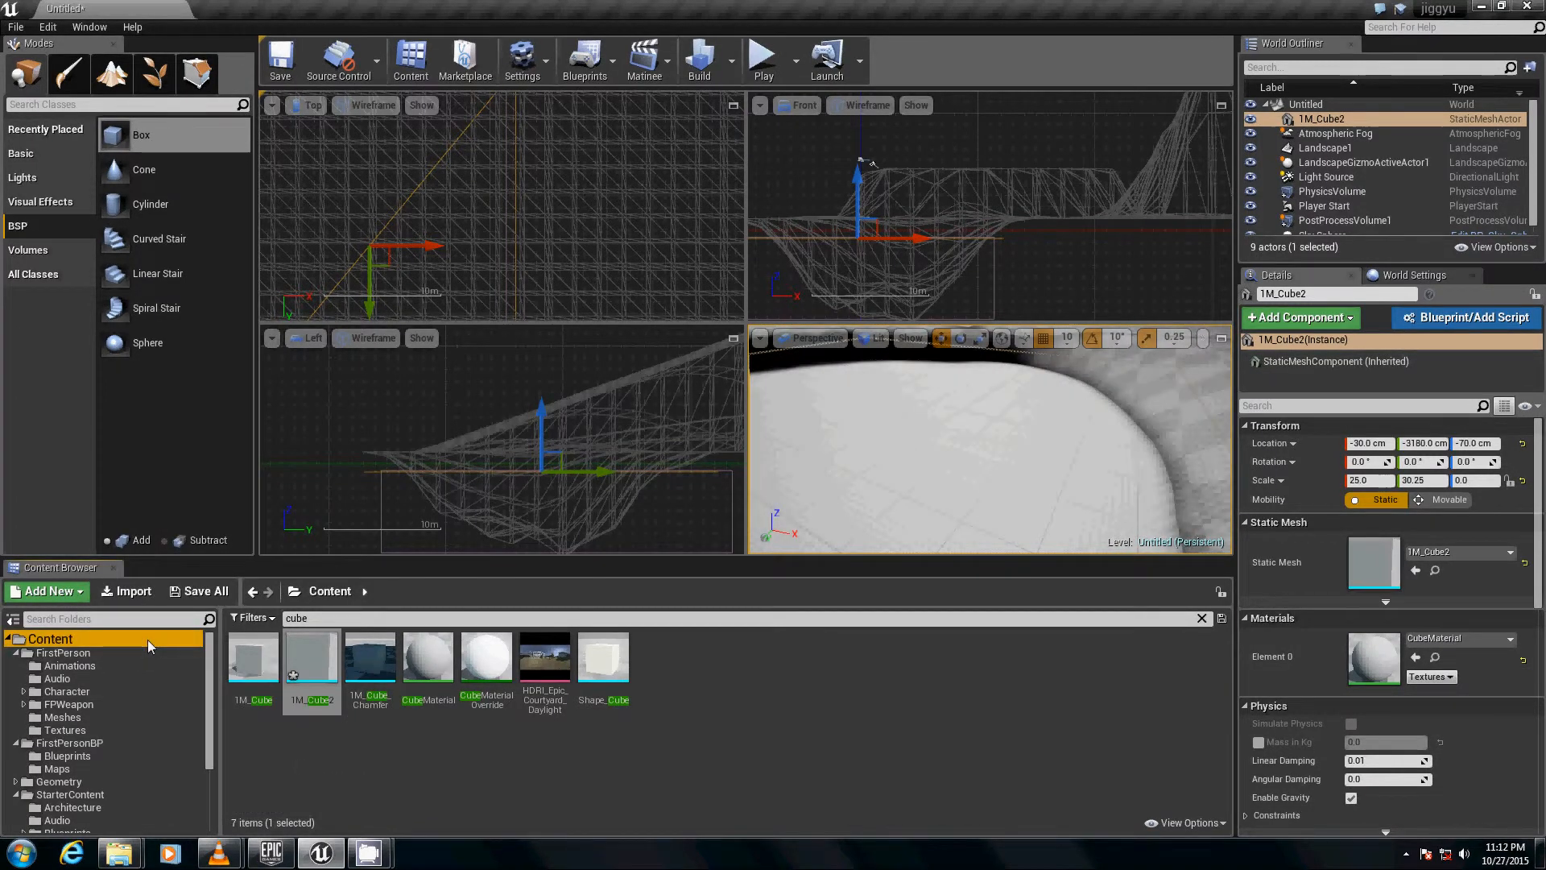
click(1201, 618)
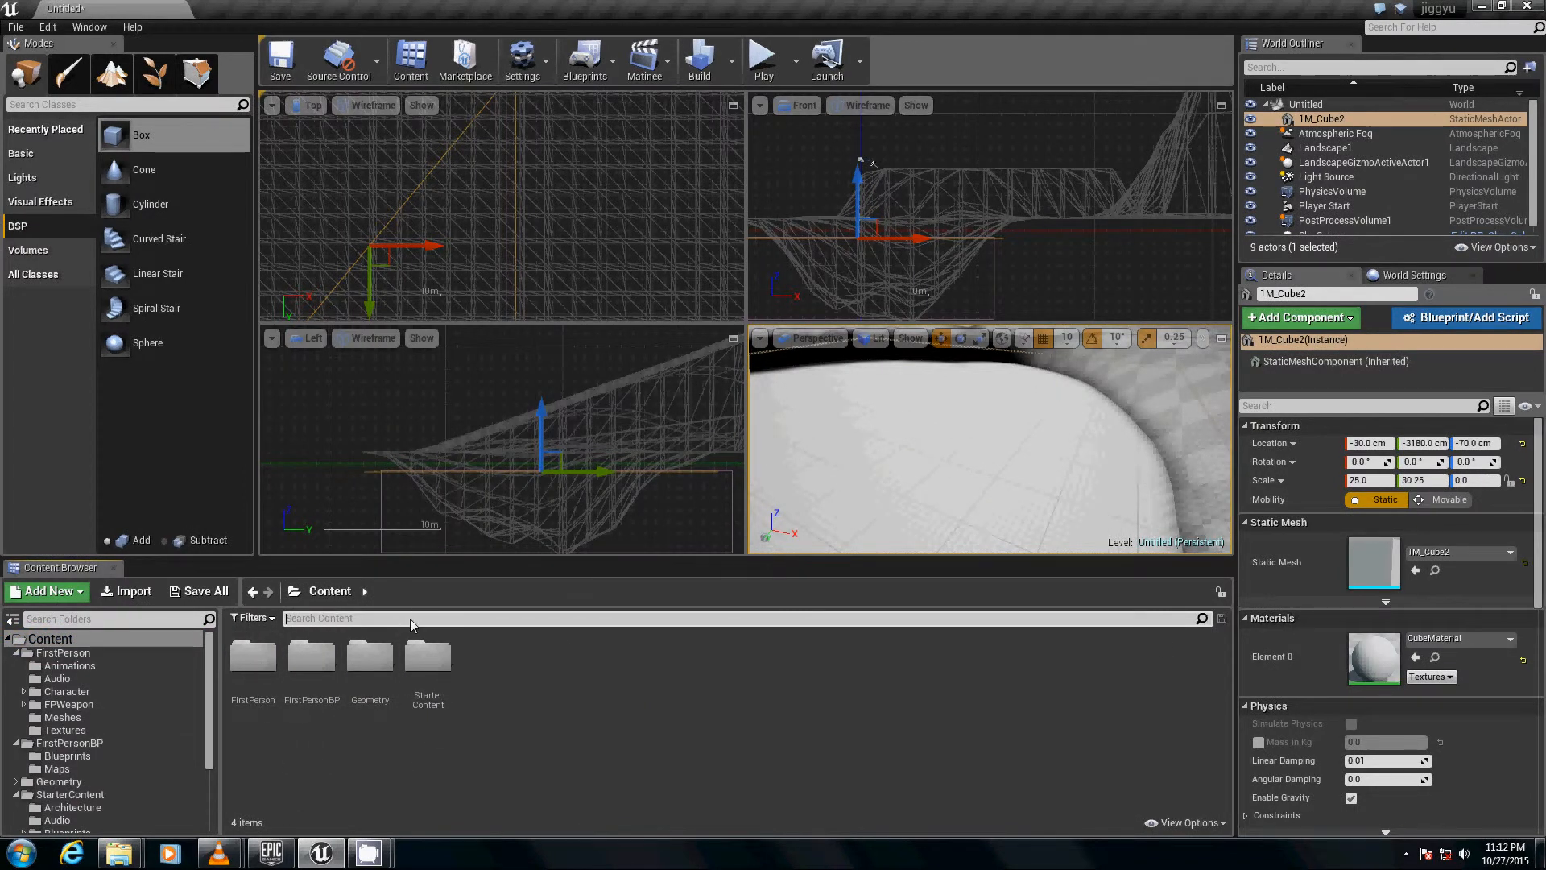
text(water)
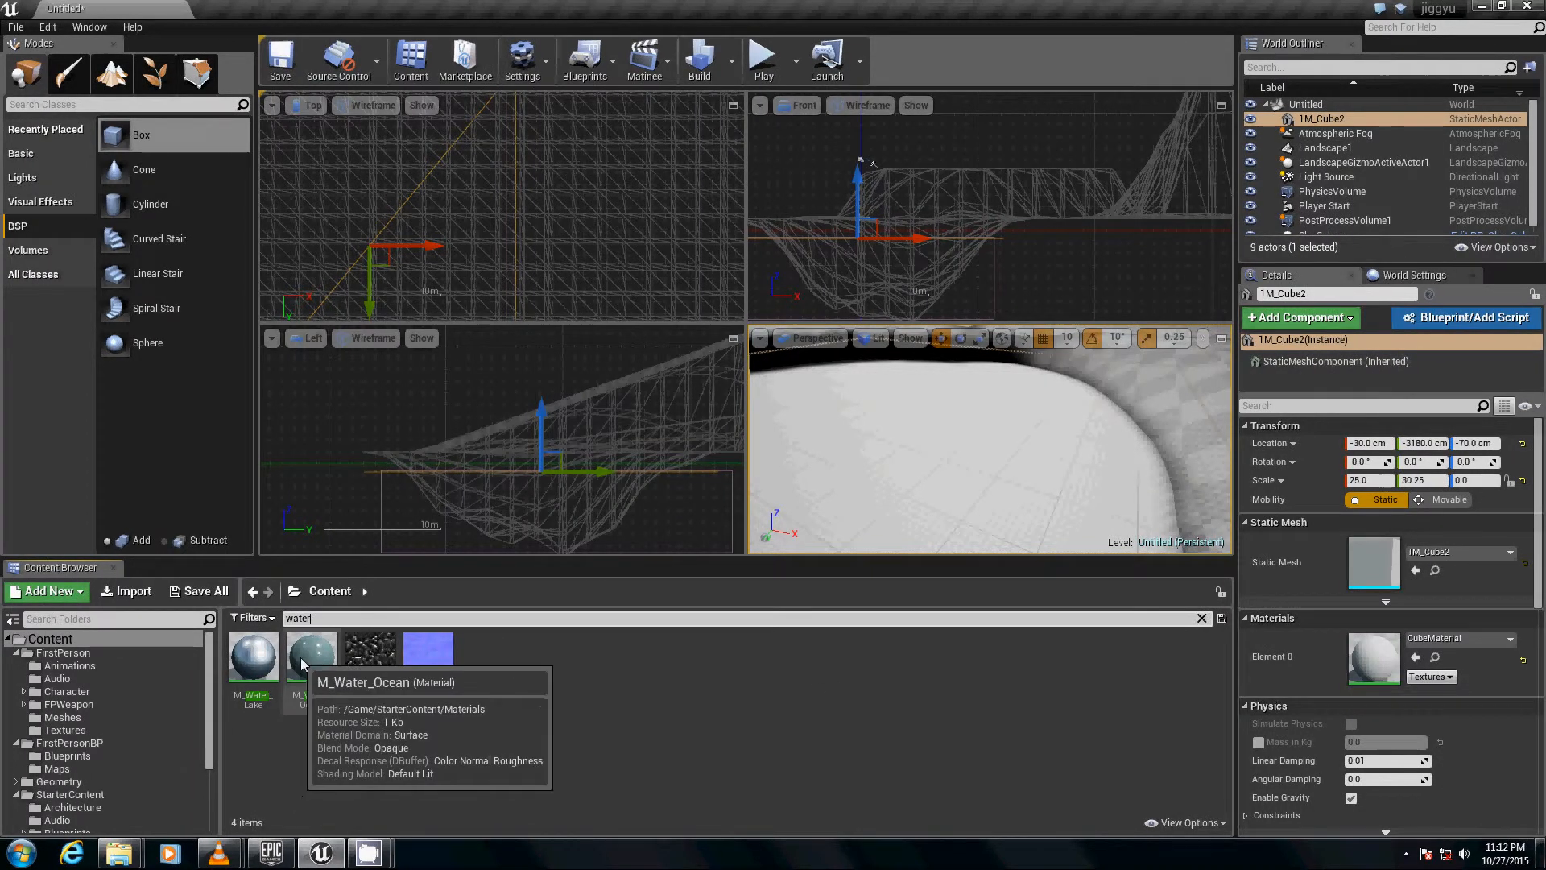
drag(312, 672, 1403, 657)
- Play the level from a spot beside the pit, test swimming below and above the water surface, and end the play session
click(949, 414)
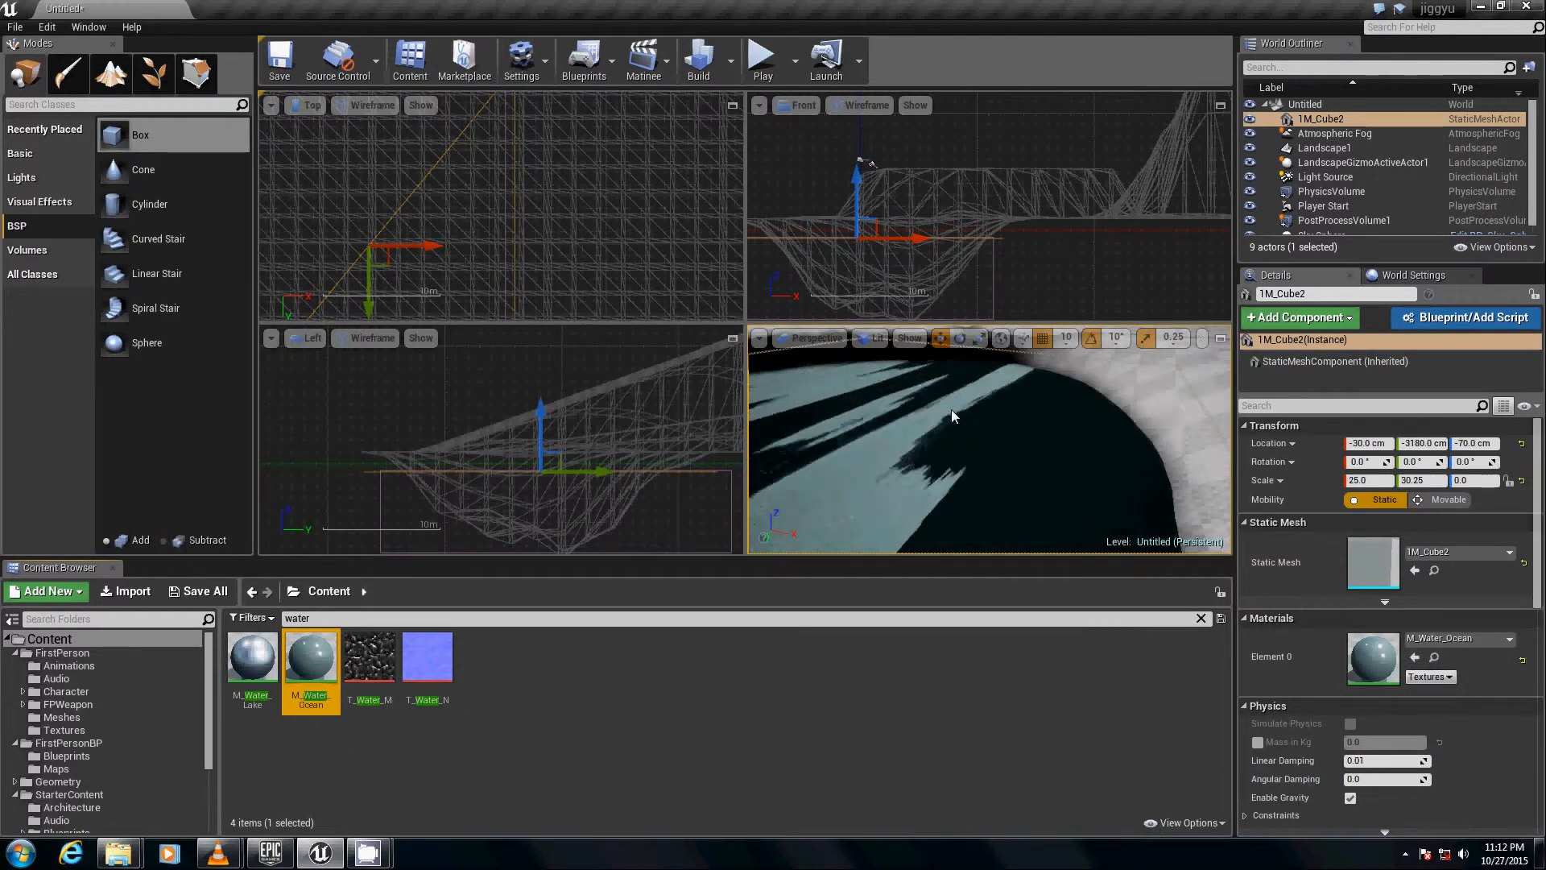
key(f)
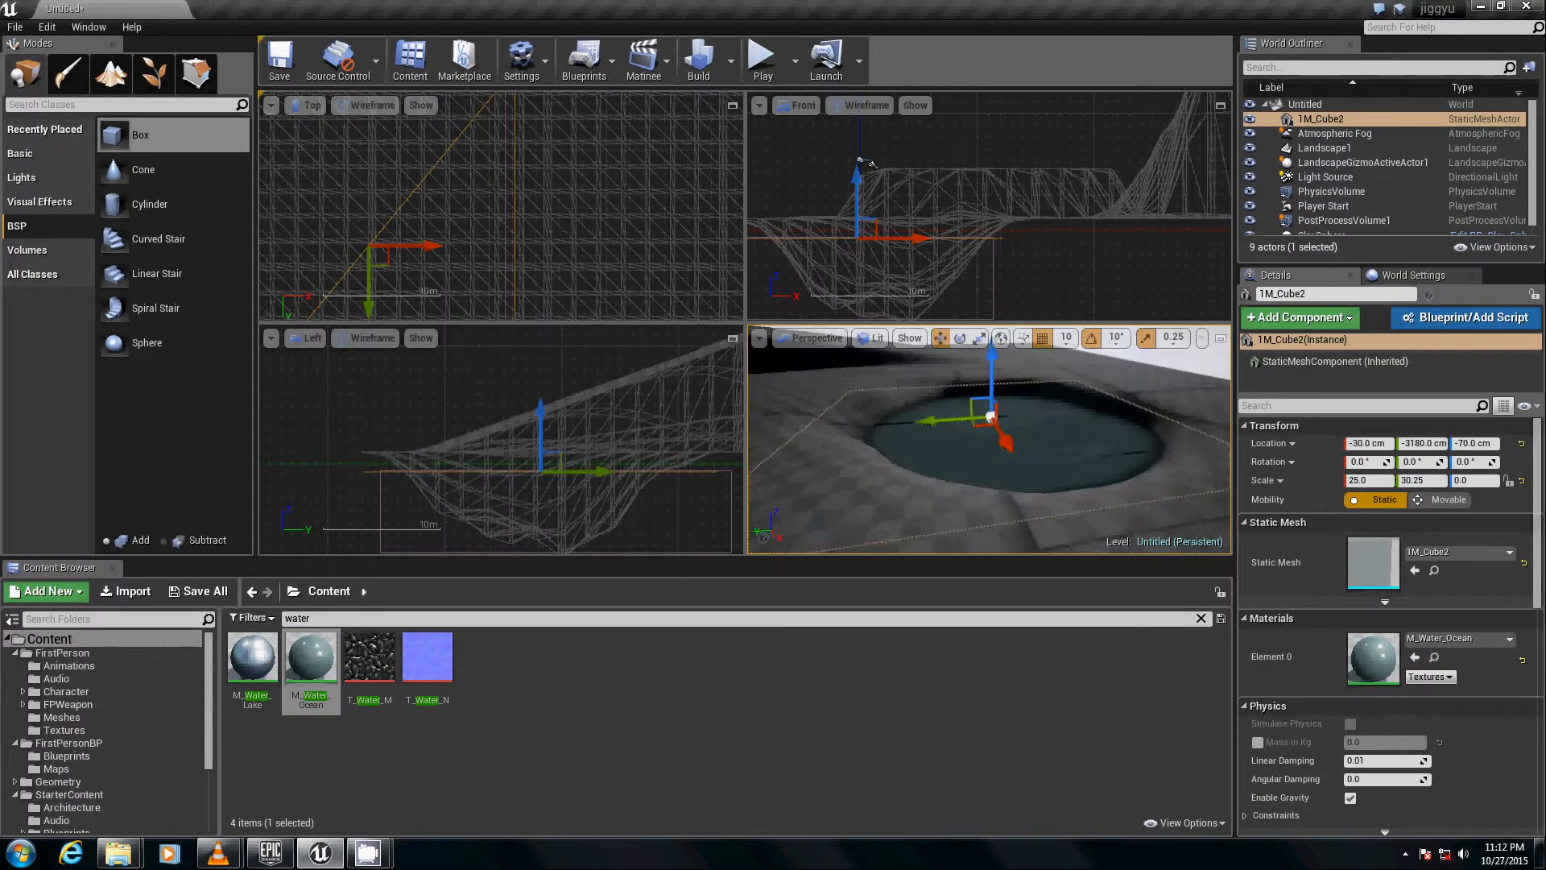
right_click(873, 524)
click(953, 475)
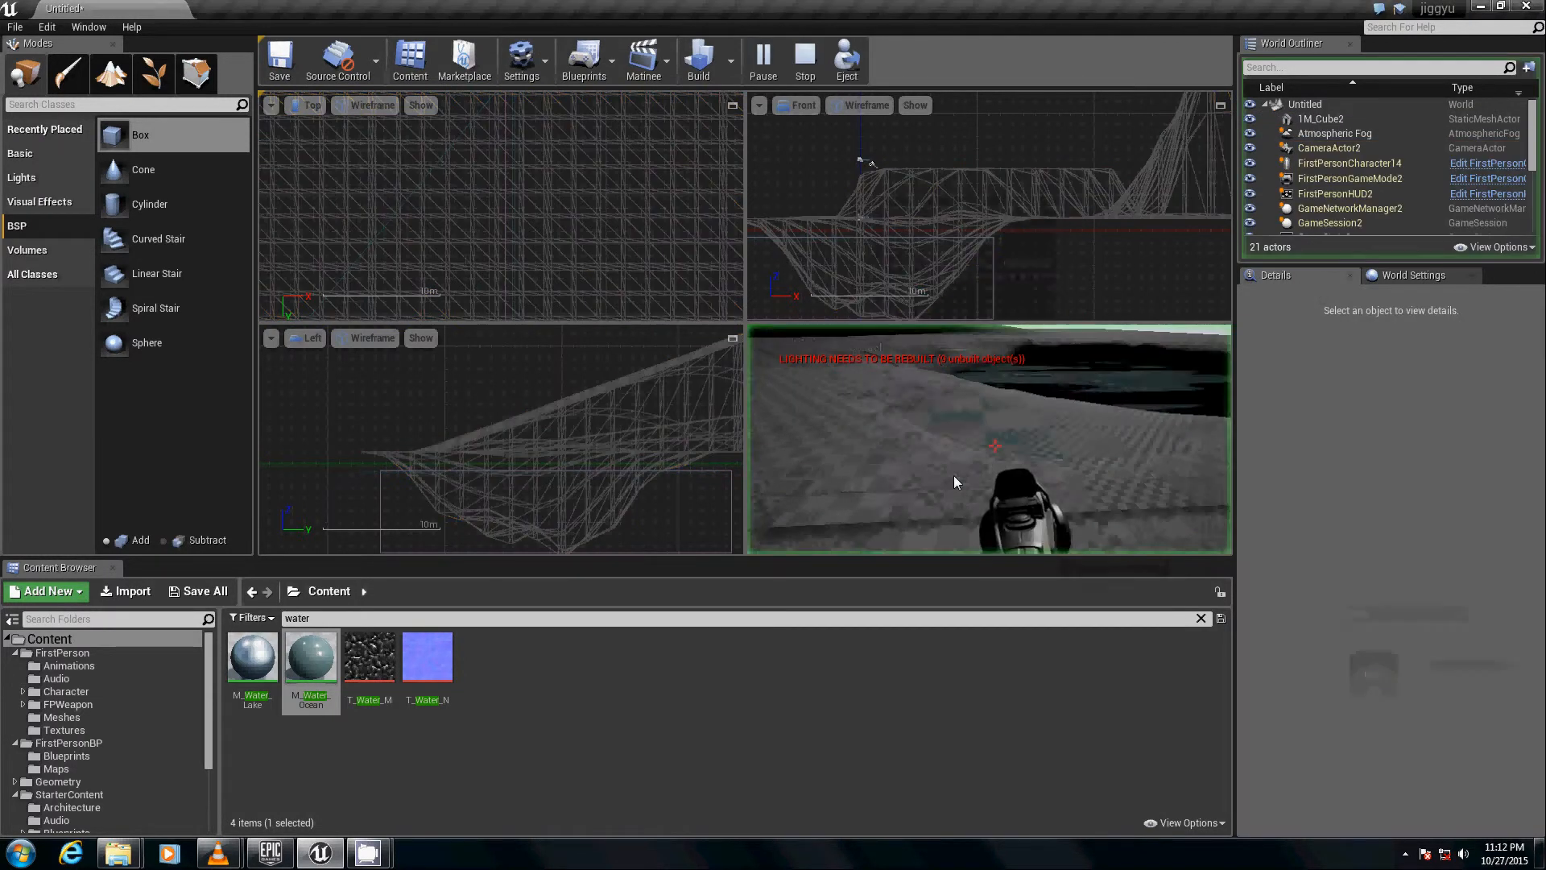
key(w)
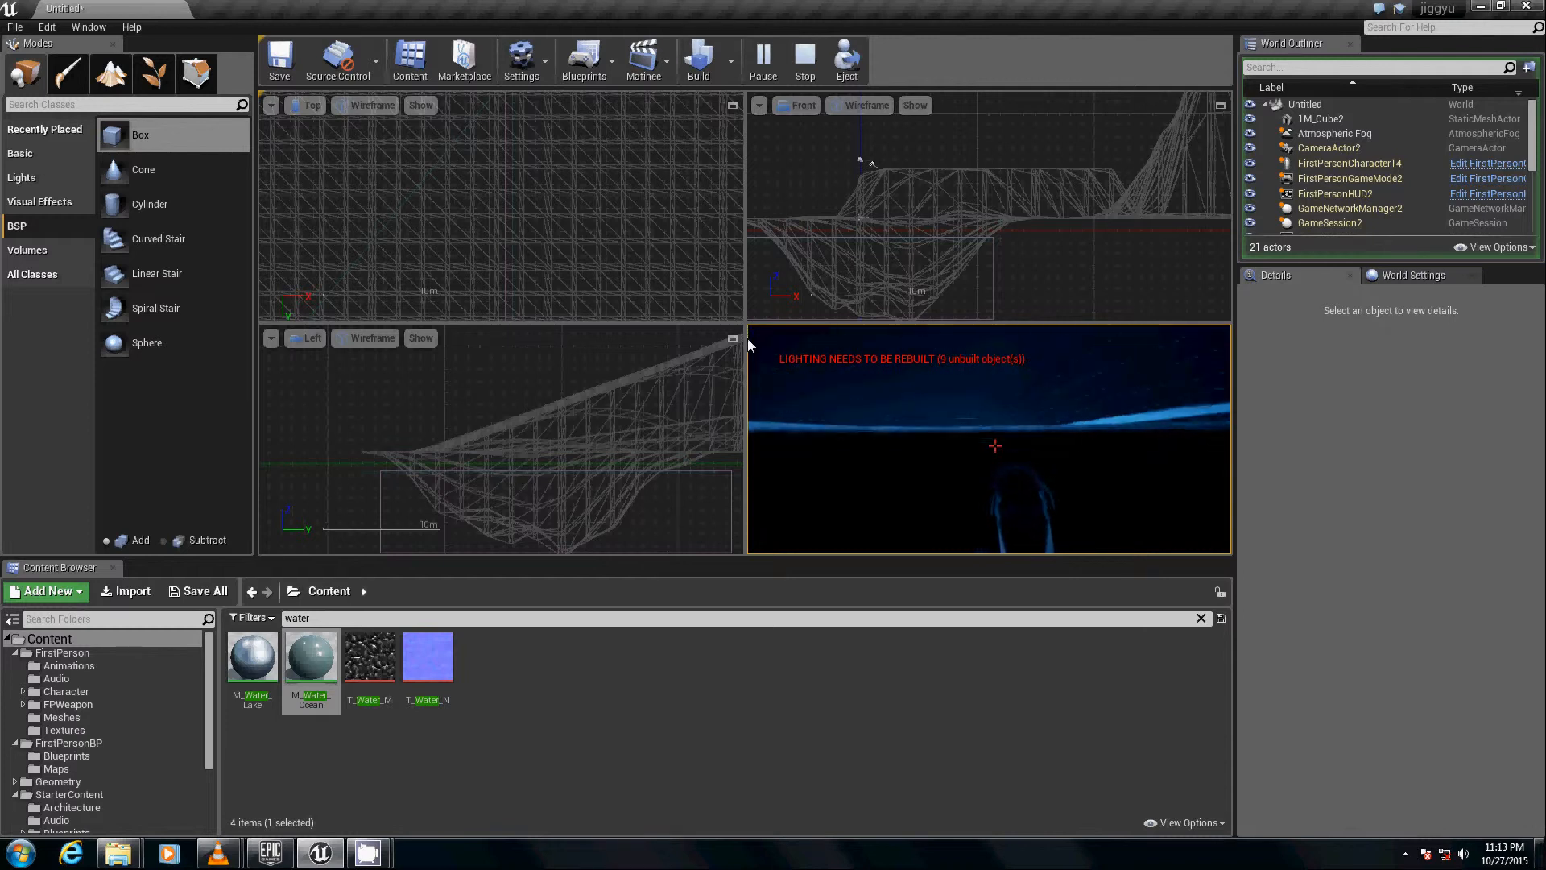
key(w)
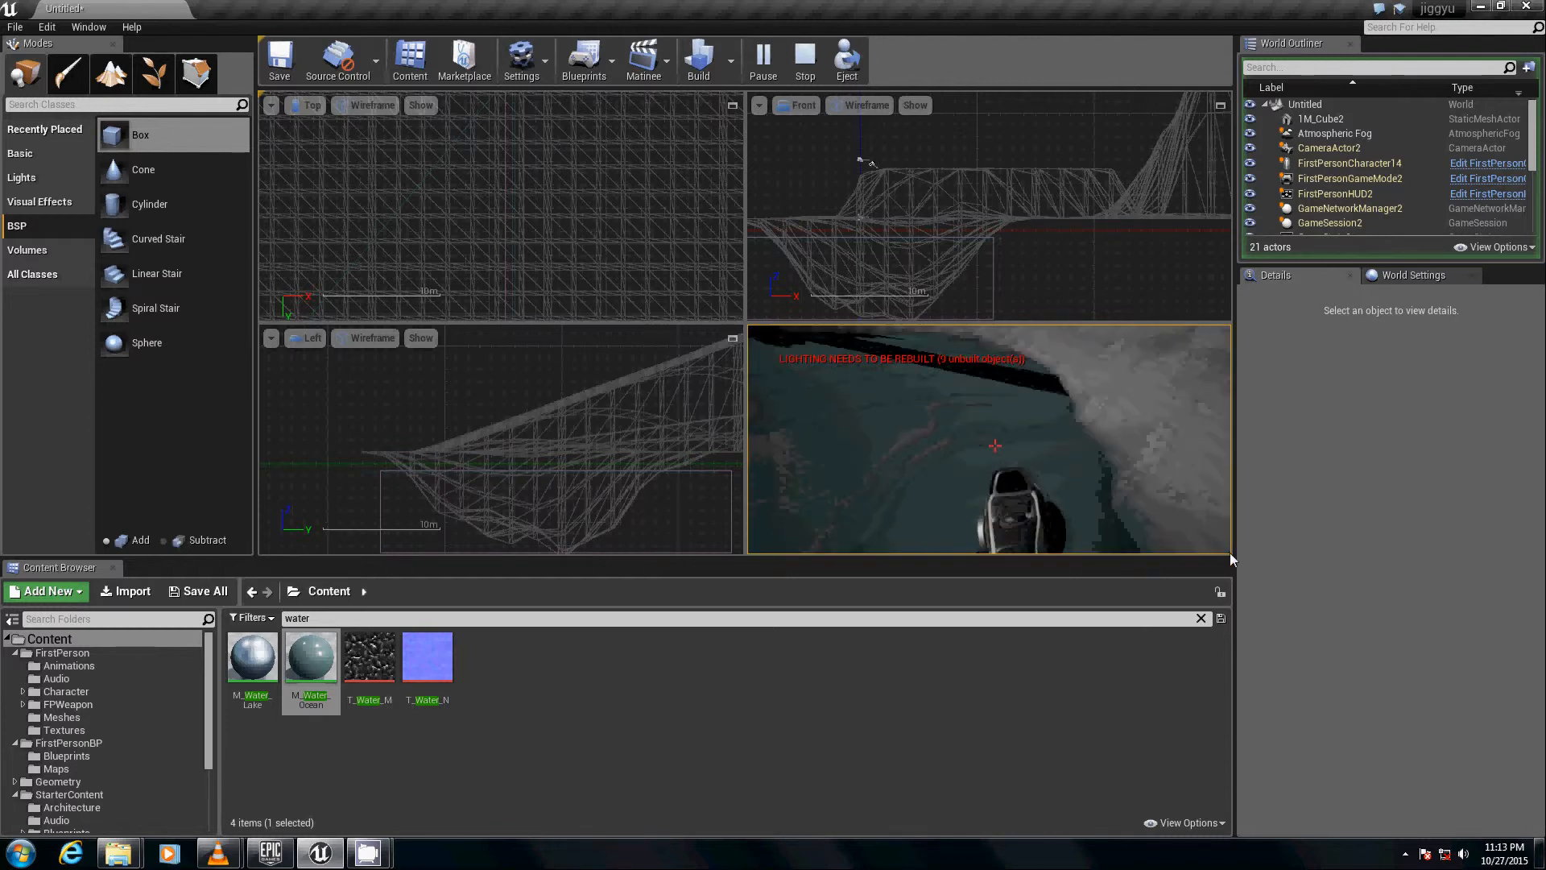
key(s)
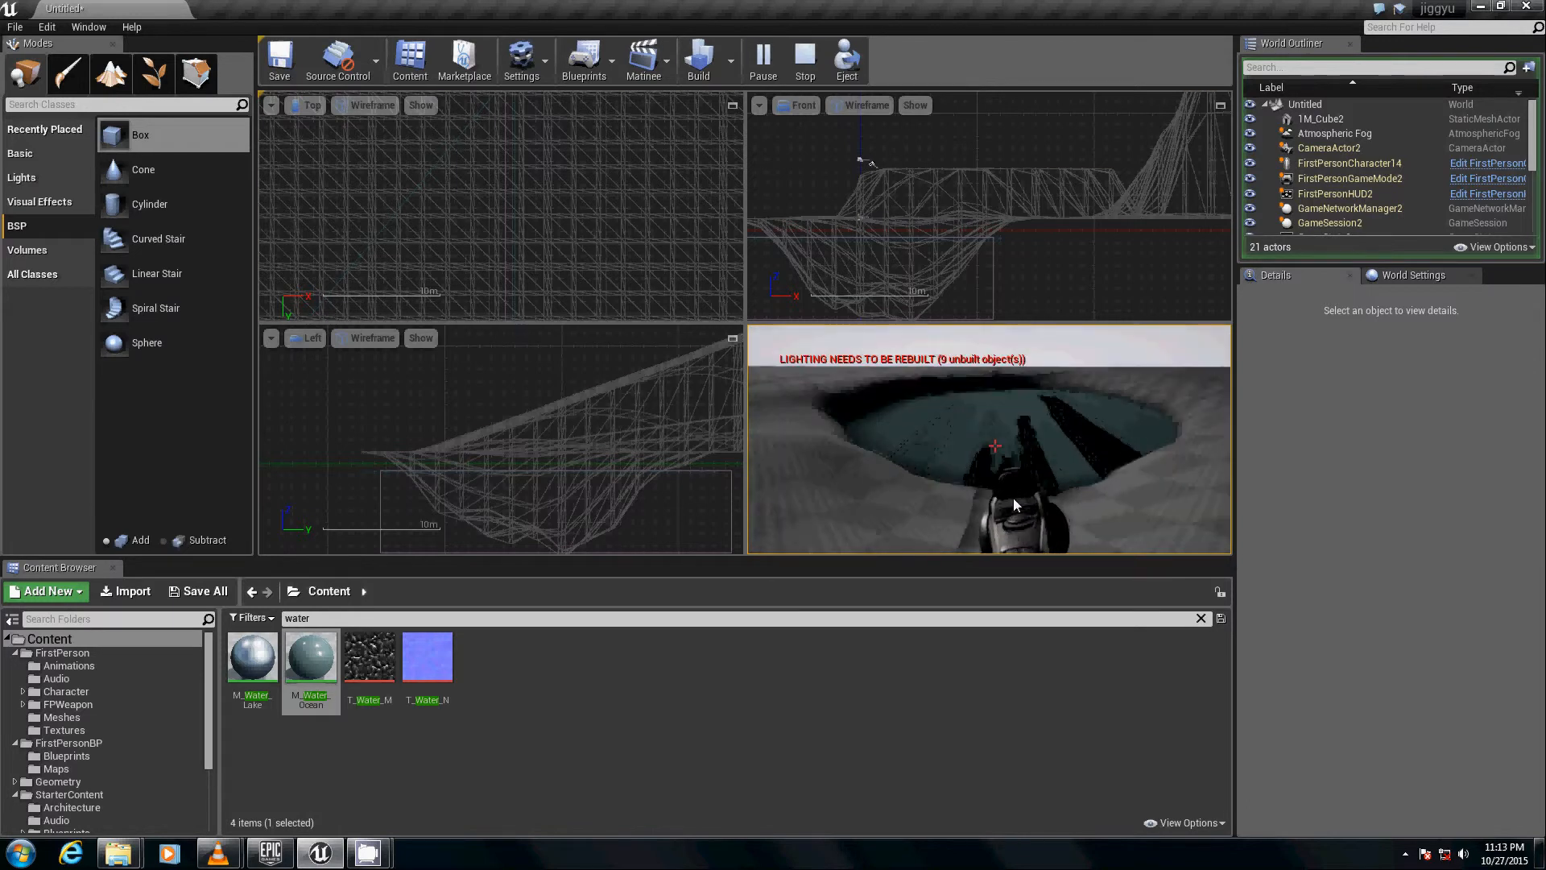
key(Escape)
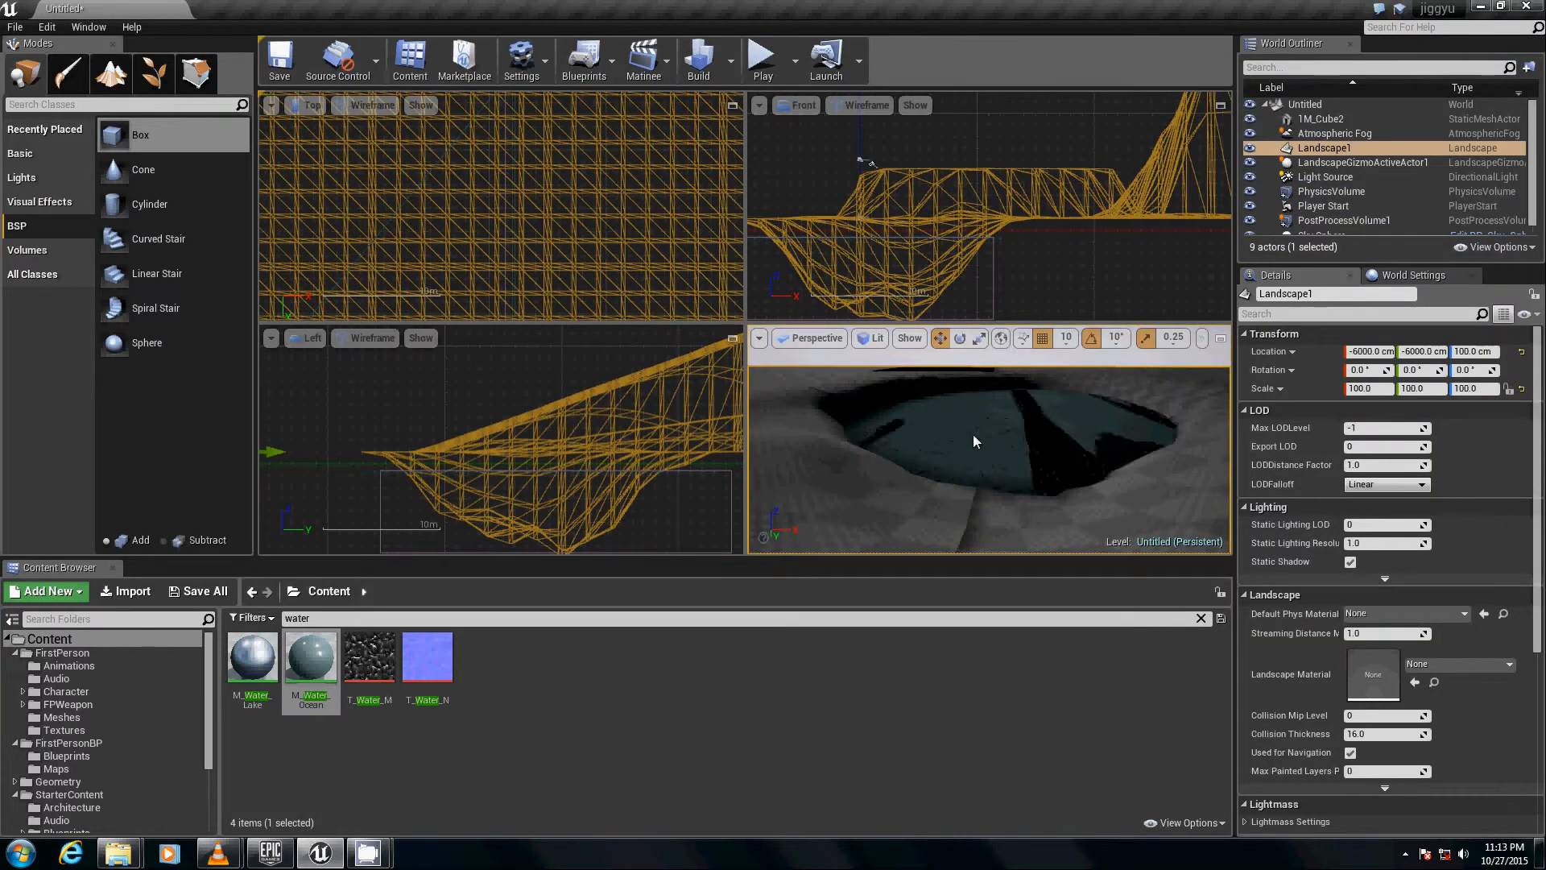
click(1027, 456)
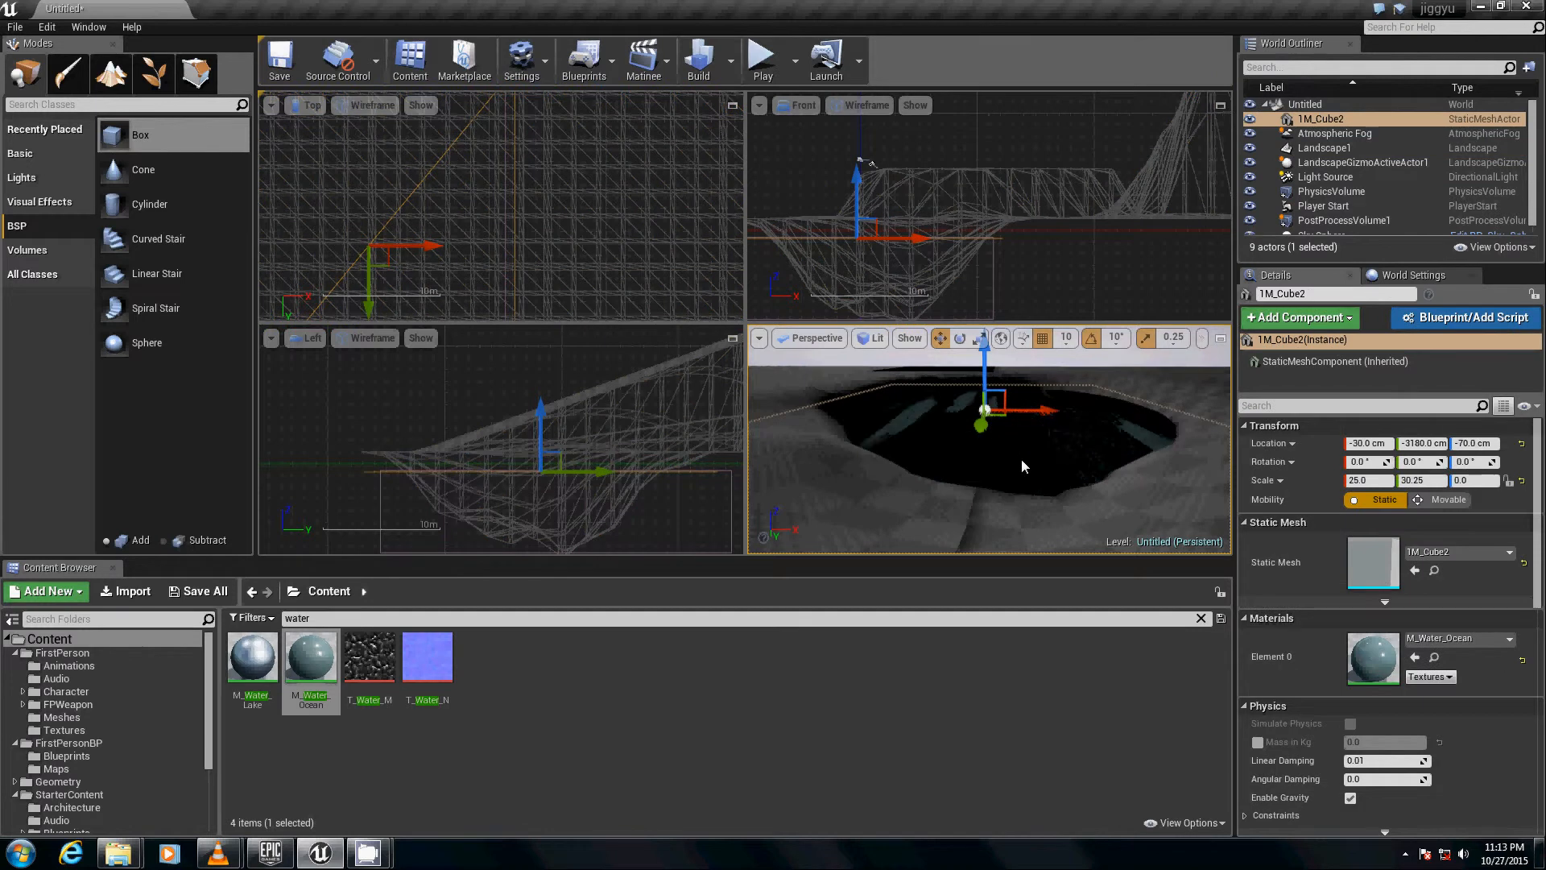
right_drag(936, 481, 1022, 767)
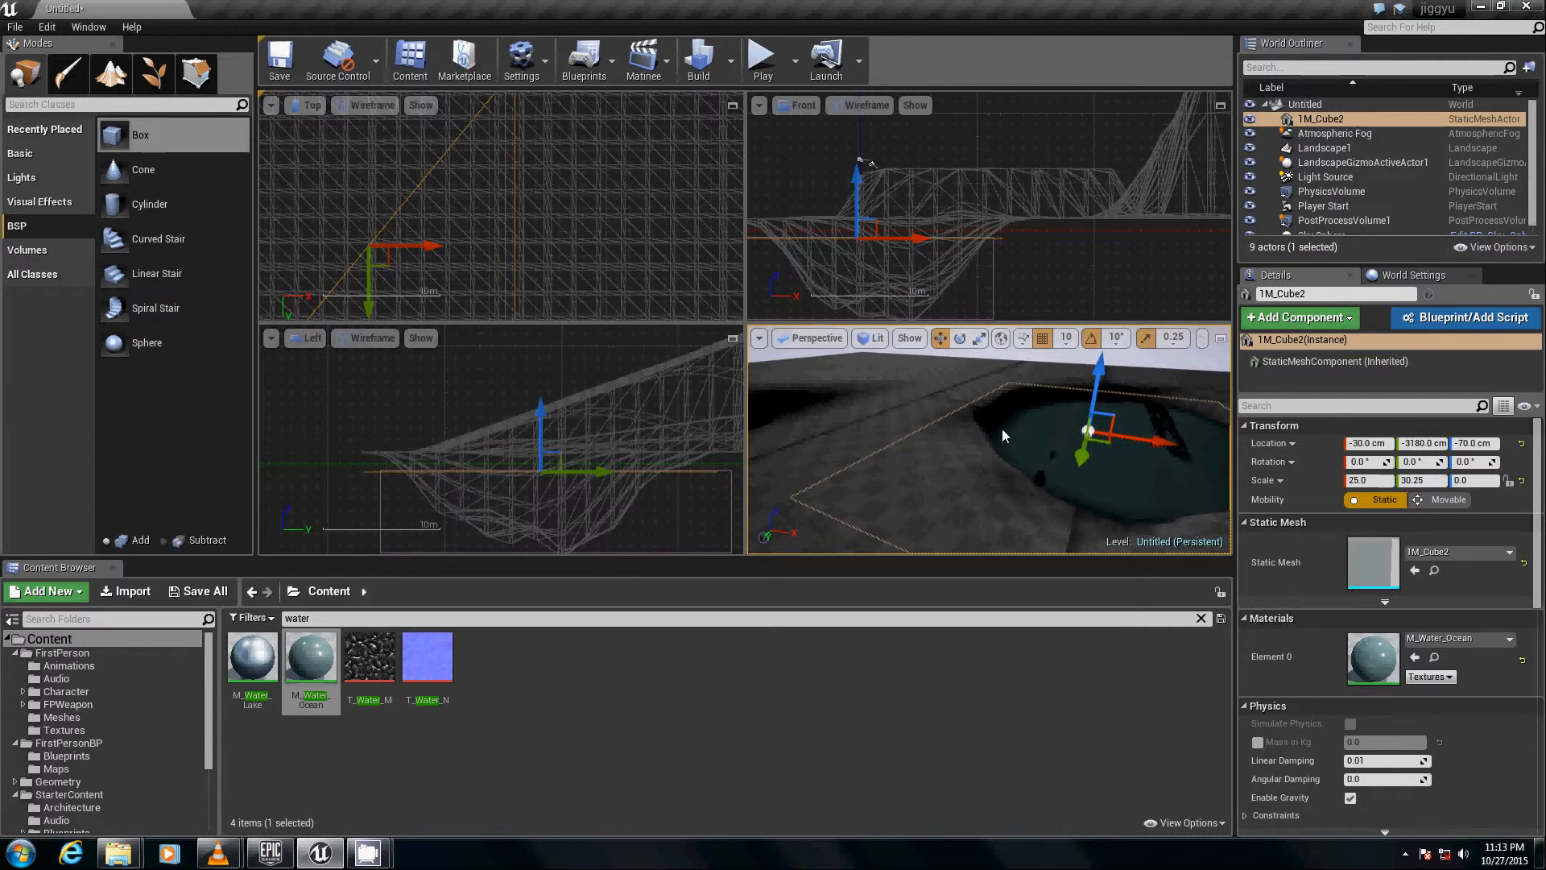
right_drag(1003, 429, 959, 441)
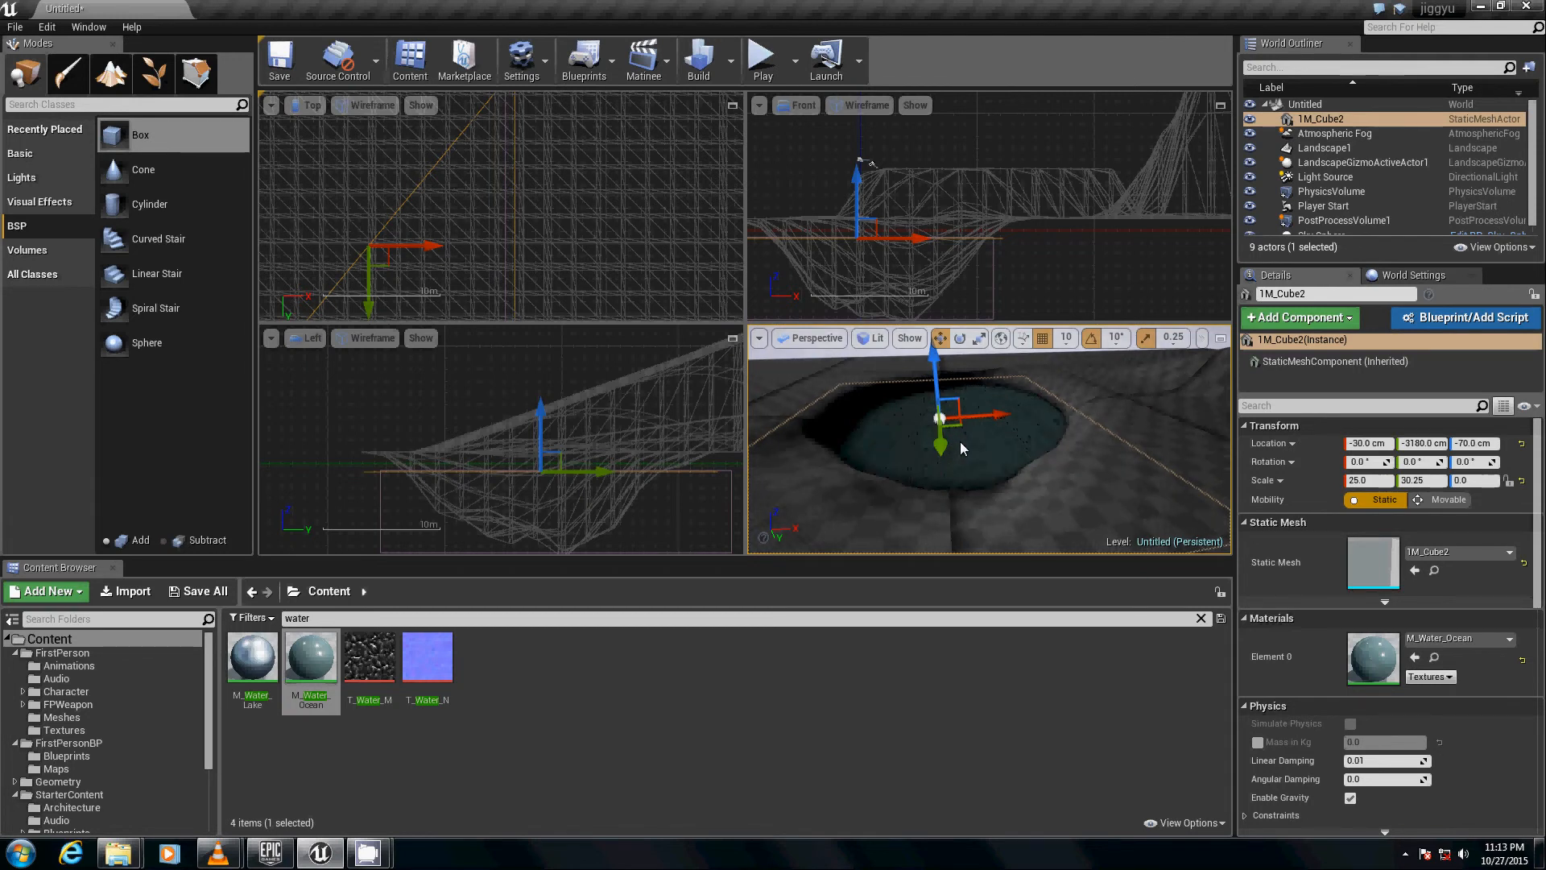
key(alt+Tab)
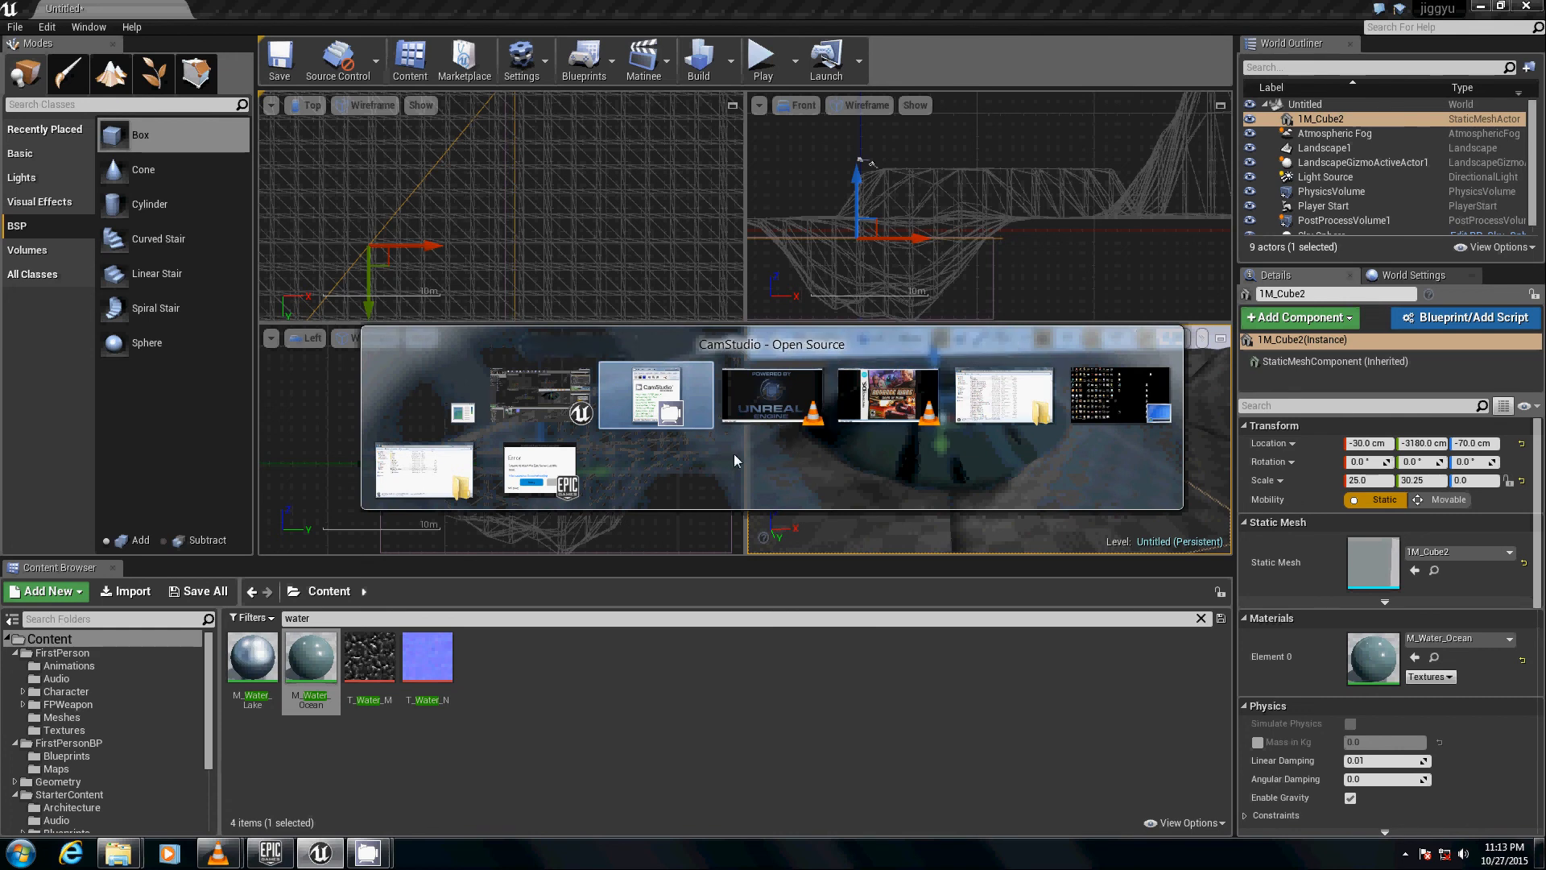